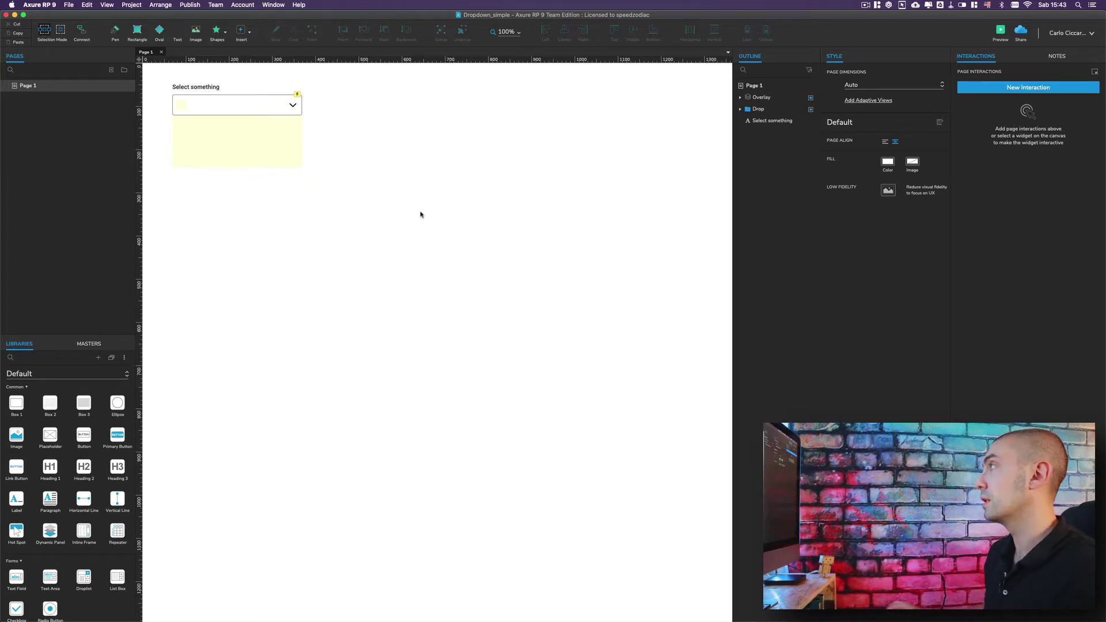
Preview the finished dropdown prototype in the browser, choose Apple from its list, and return to Axure RP
left_click(1001, 33)
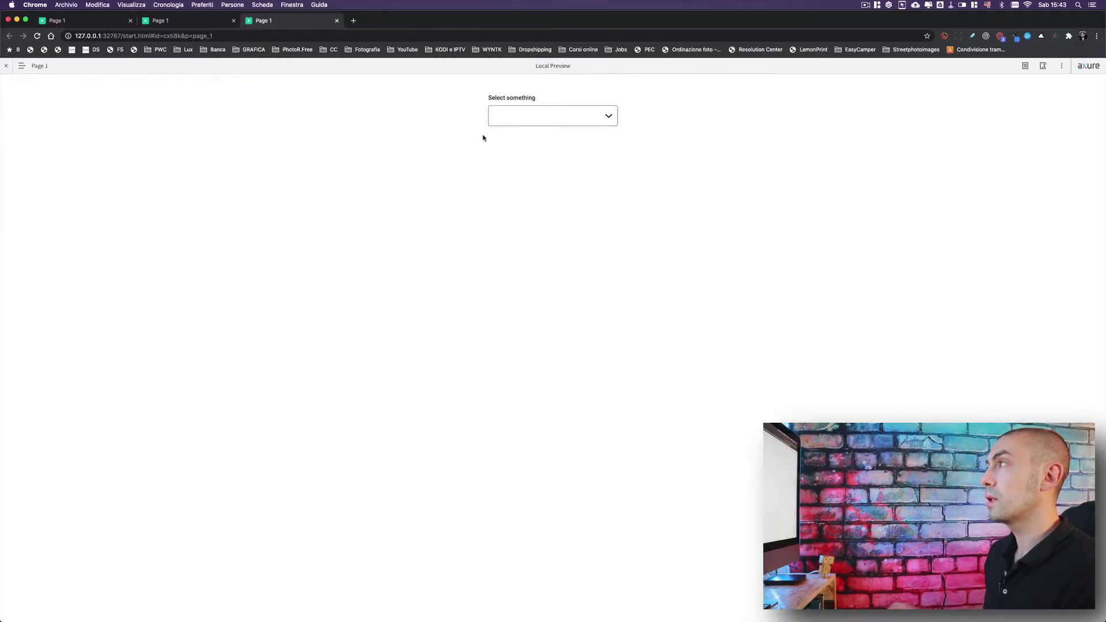
left_click(545, 123)
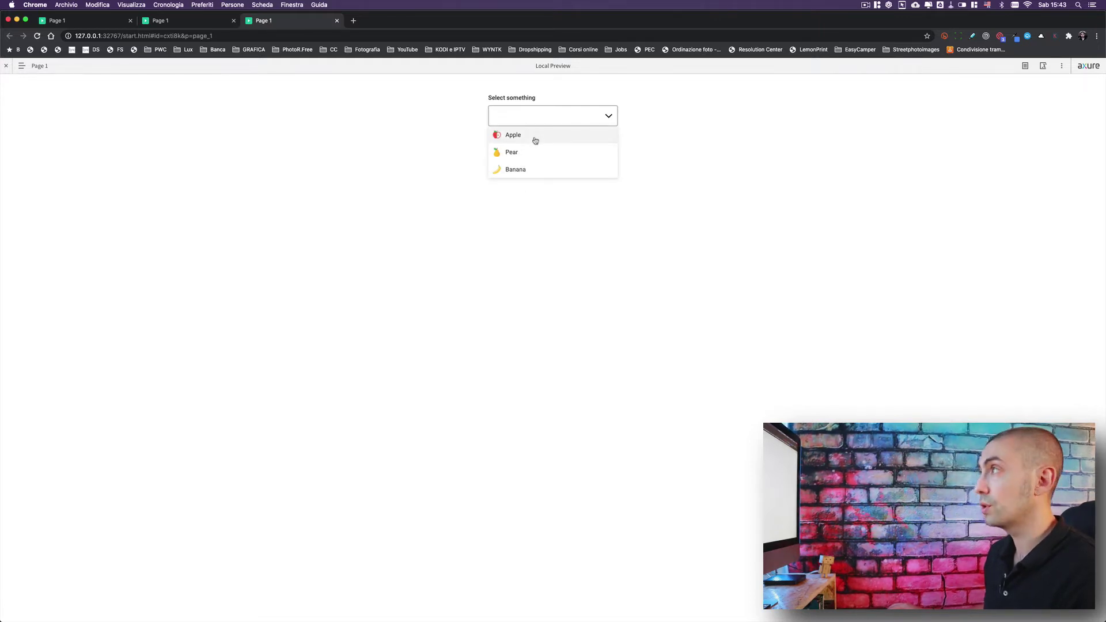
left_click(535, 141)
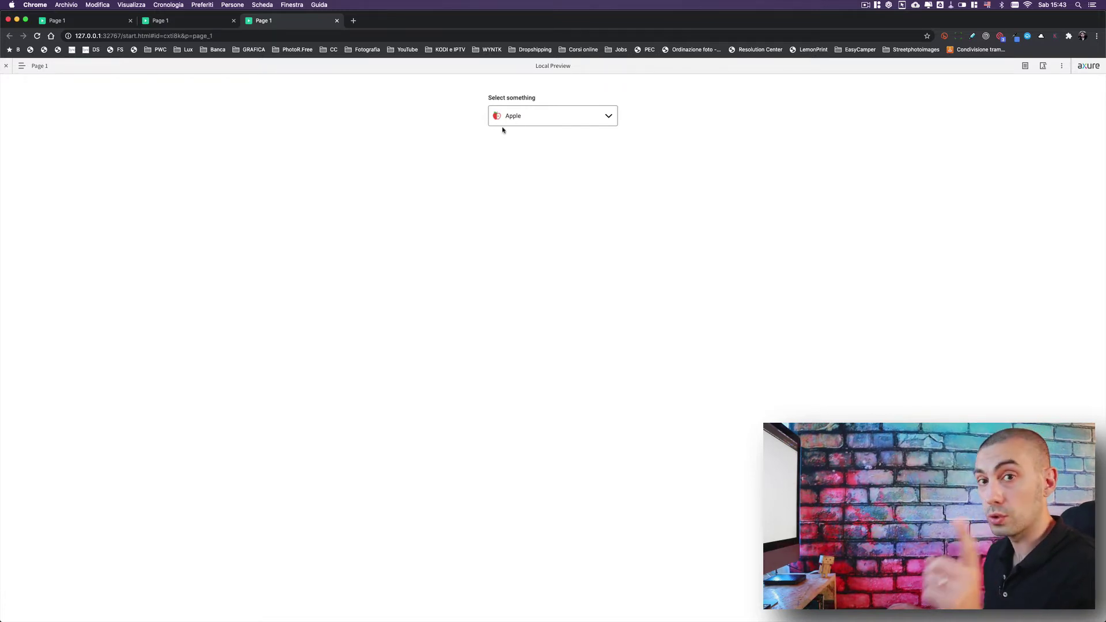
key("super+Tab")
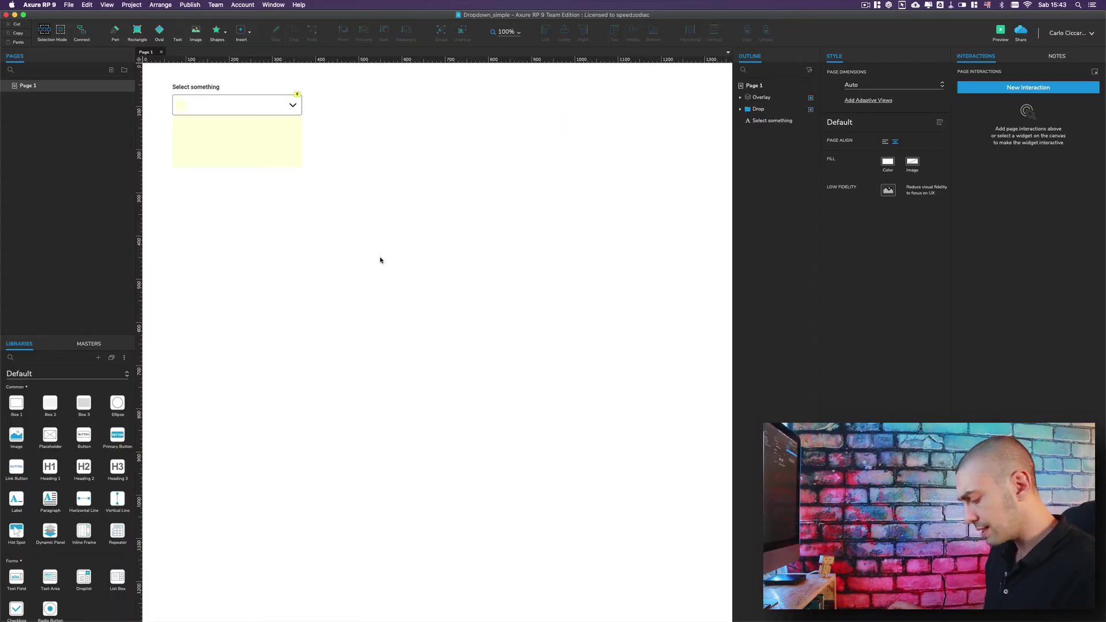
Create a new project file and place a Box 1 rectangle 300 wide near the top of the page
key("super+n")
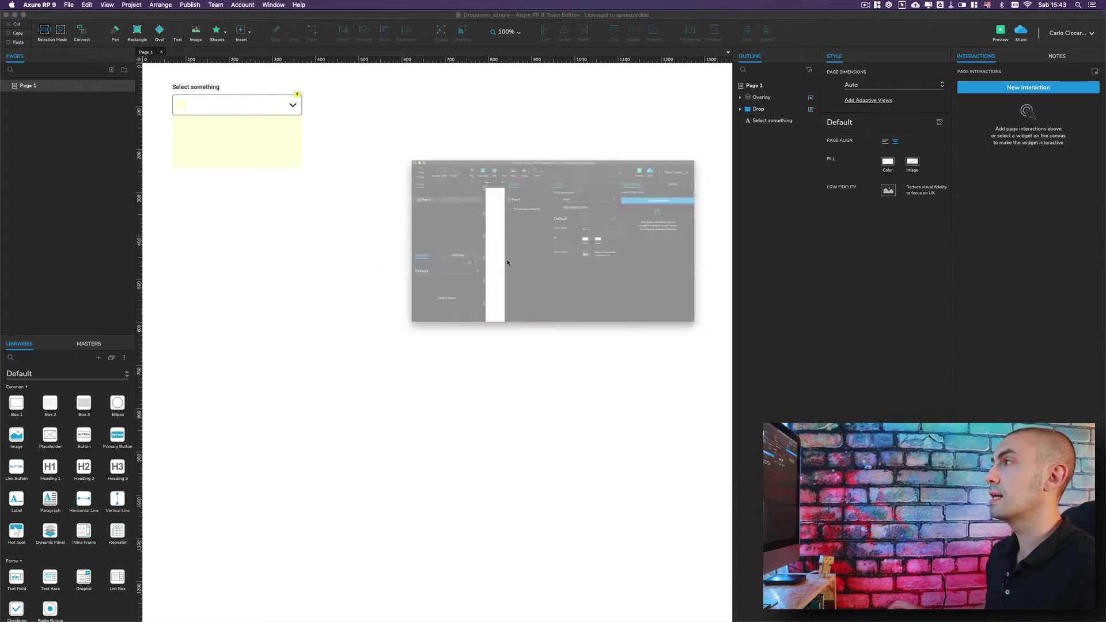
double_click(555, 93)
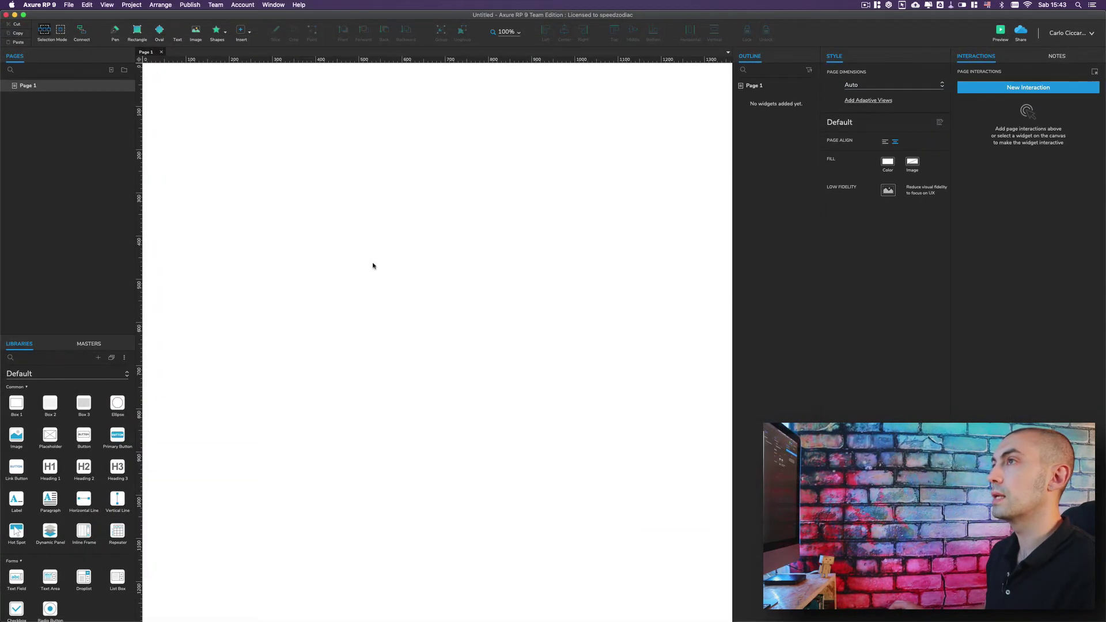
left_click_drag(16, 403, 278, 136)
left_click_drag(453, 138, 430, 136)
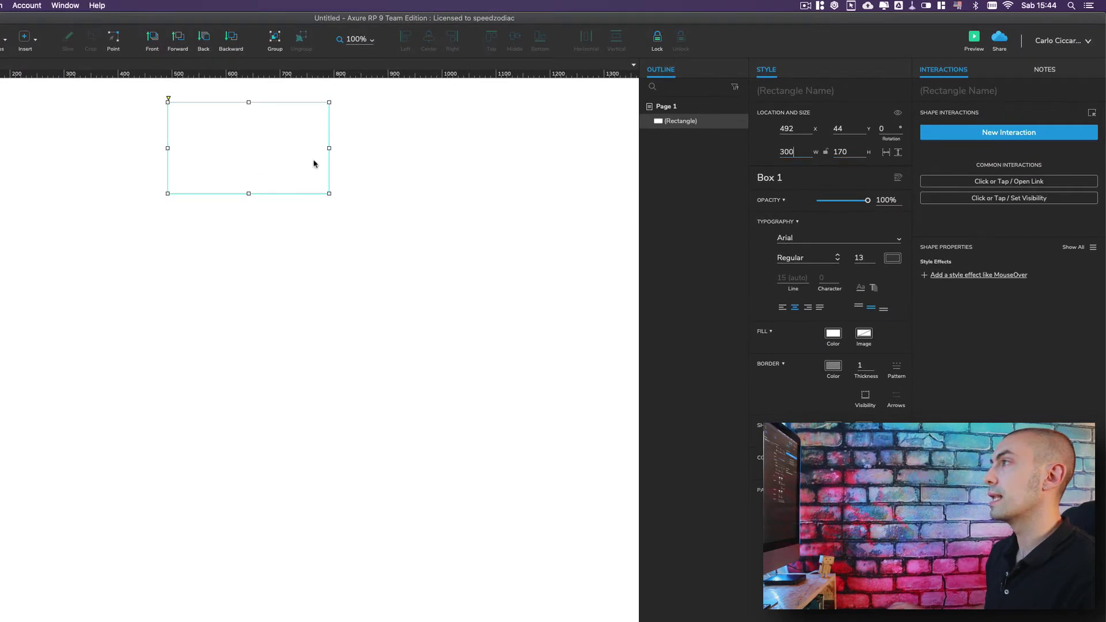
Reduce the rectangle's height to 40
left_click_drag(248, 194, 253, 130)
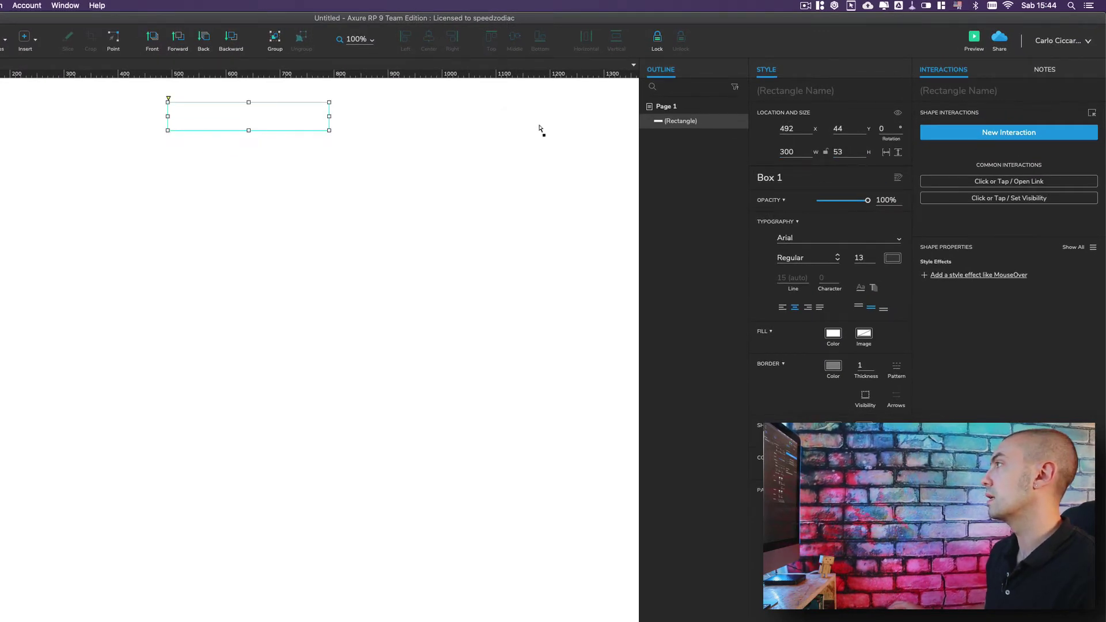
double_click(852, 152)
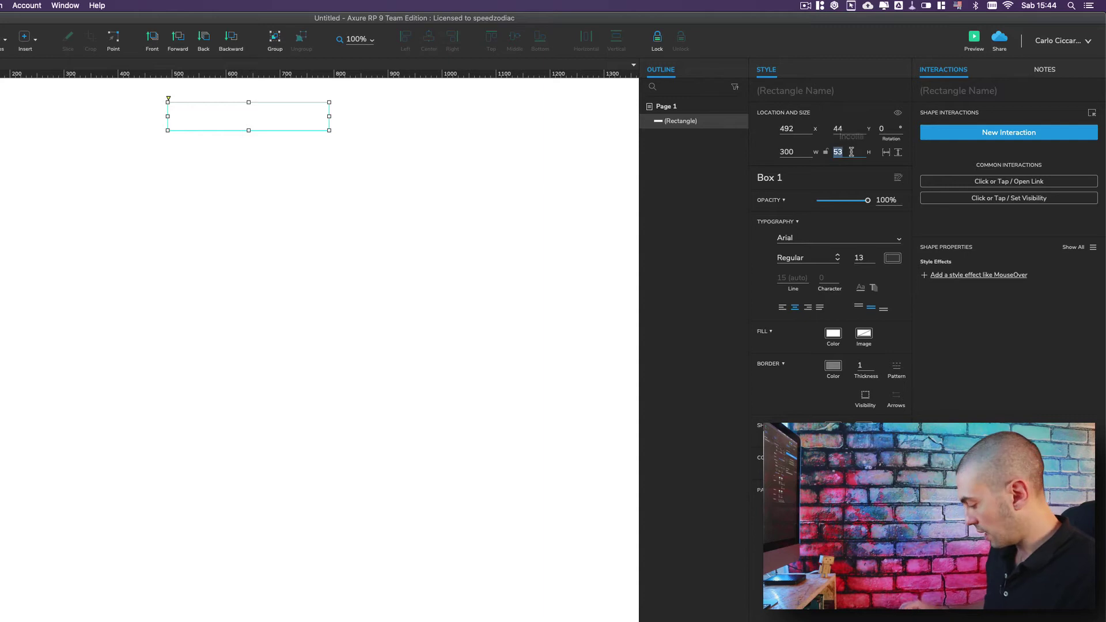
type("40")
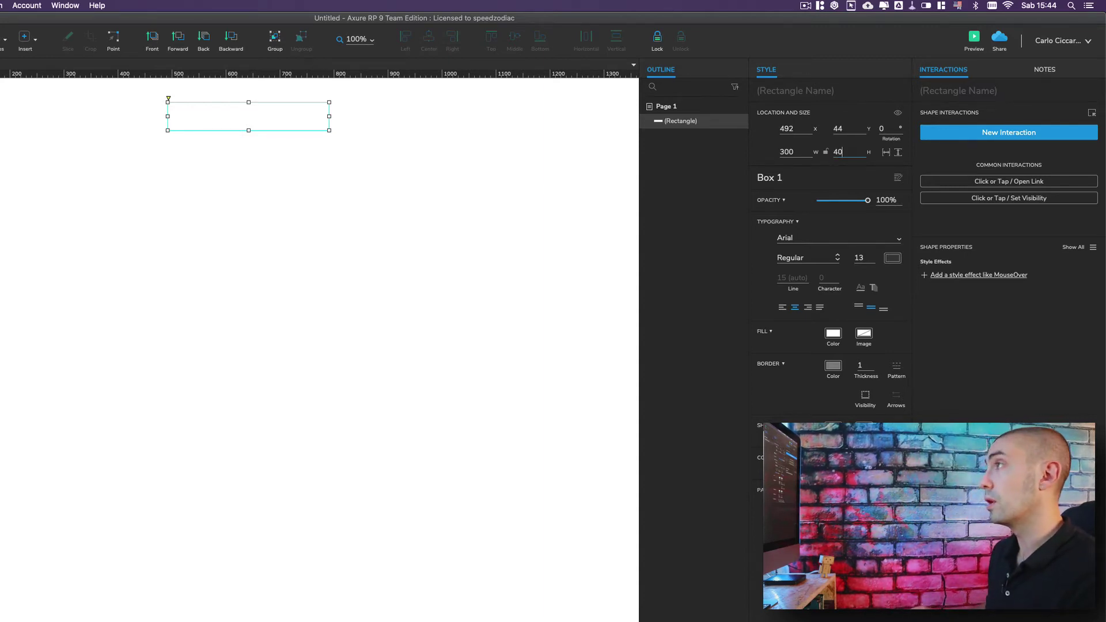
key("Return")
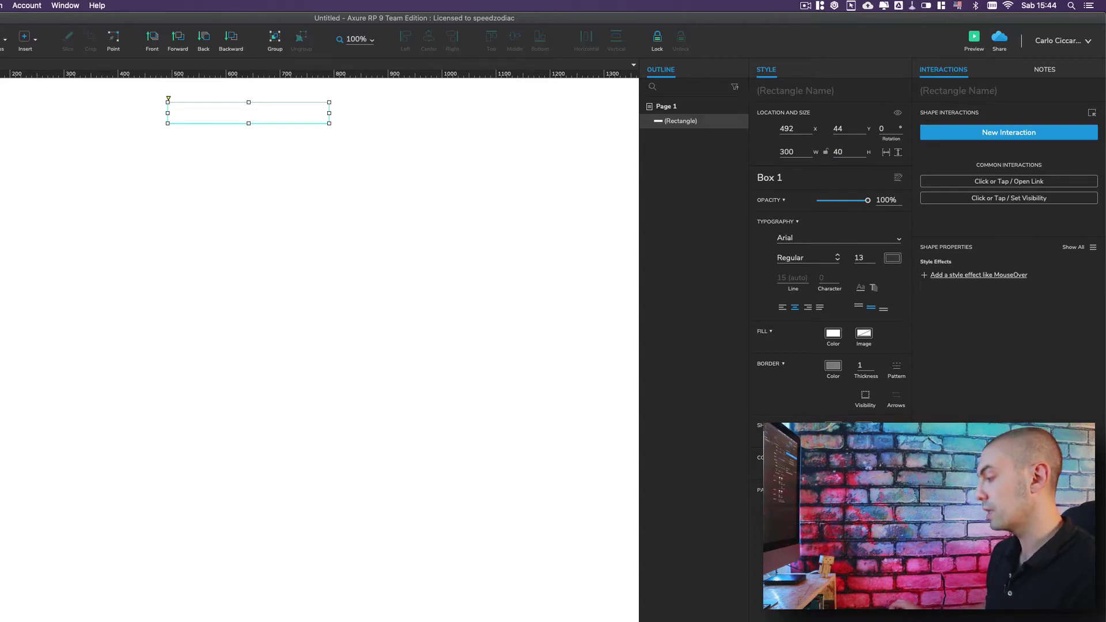
Round the rectangle's corners to a radius of 8 and set its height to 48
left_click_drag(168, 99, 173, 99)
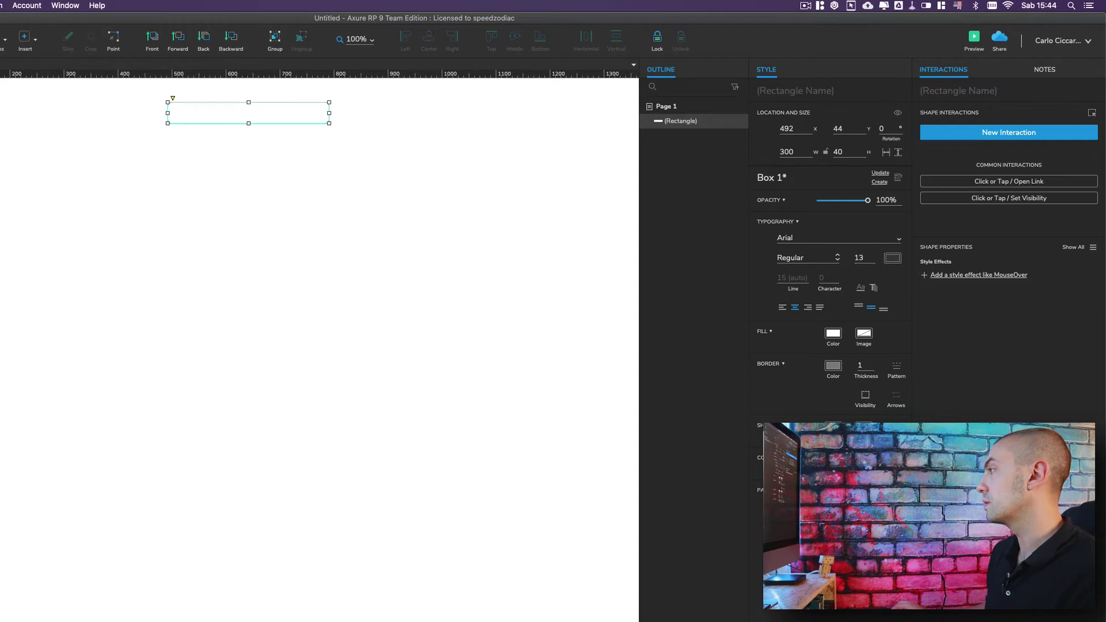
left_click(858, 152)
type("48")
key("Return")
left_click(329, 240)
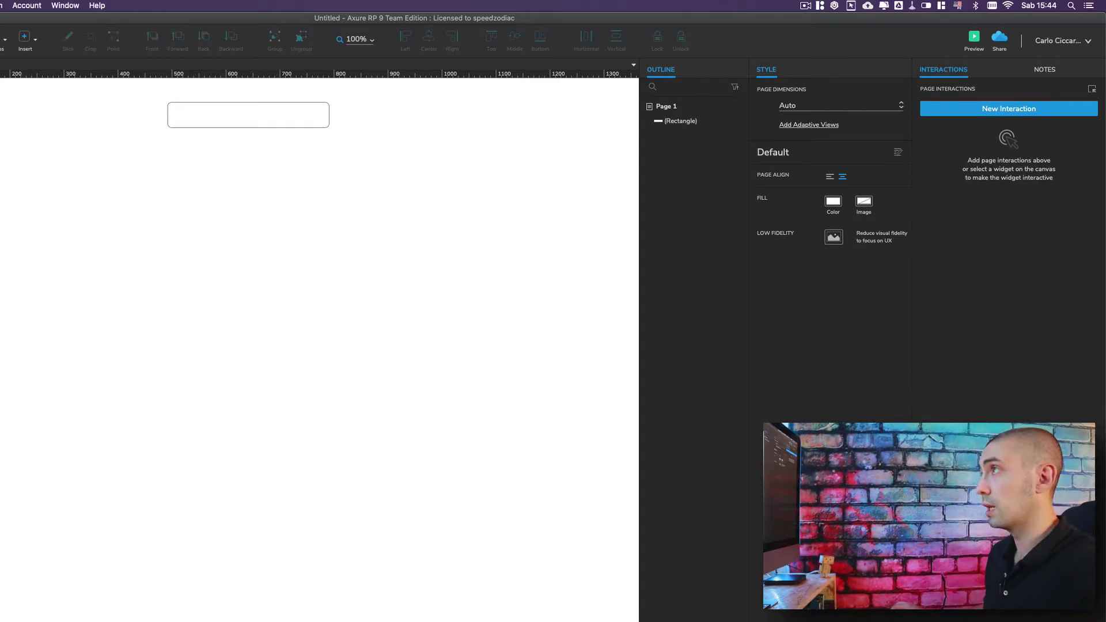
Find the Chevron Down icon in the Icons library and place it on the canvas below the rectangle
left_click(20, 358)
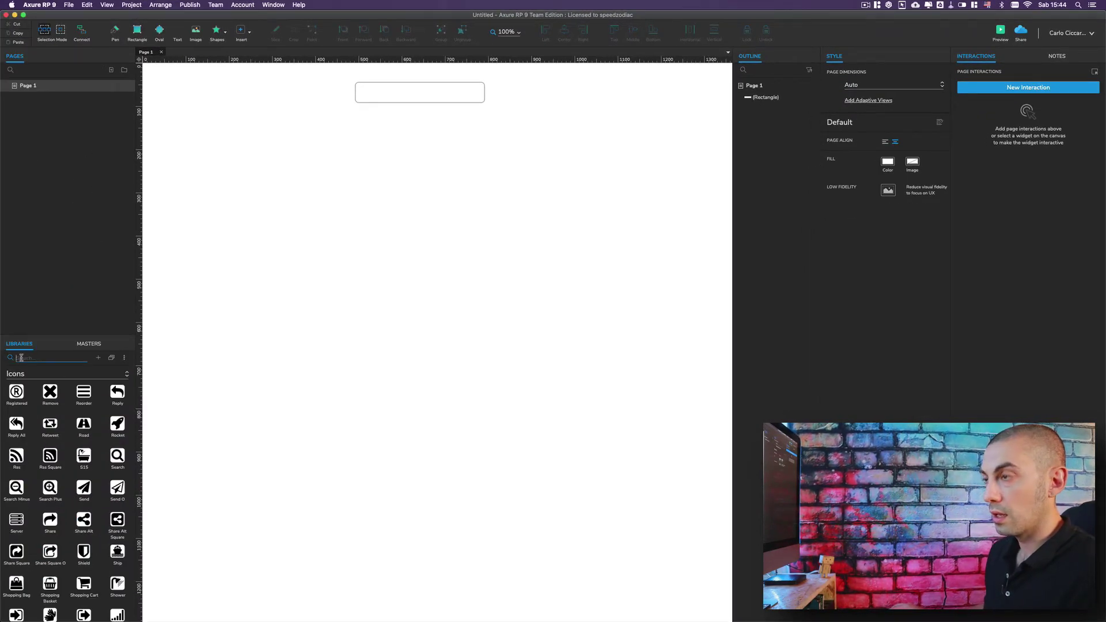
type("chevron")
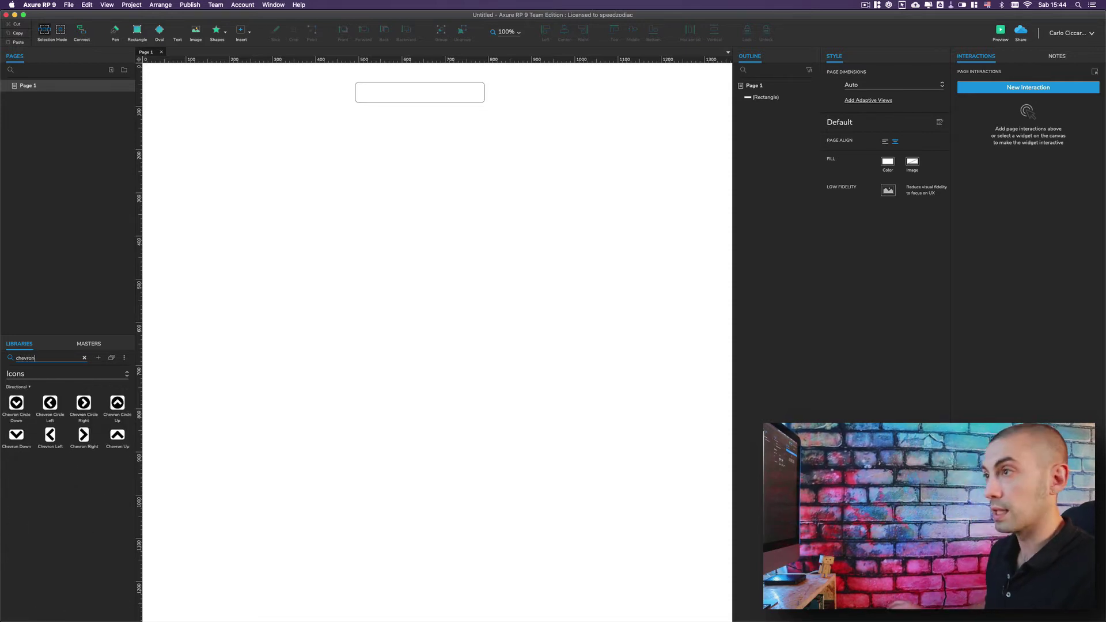
left_click_drag(17, 434, 420, 177)
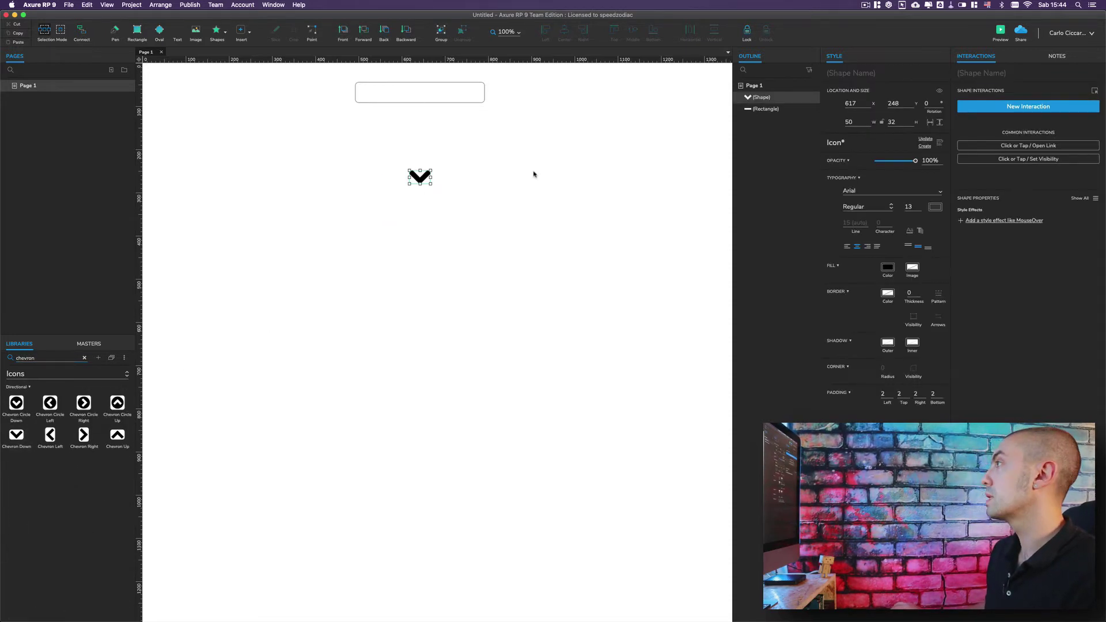
Lock the chevron's proportions and set its width to 12
left_click(883, 122)
double_click(849, 123)
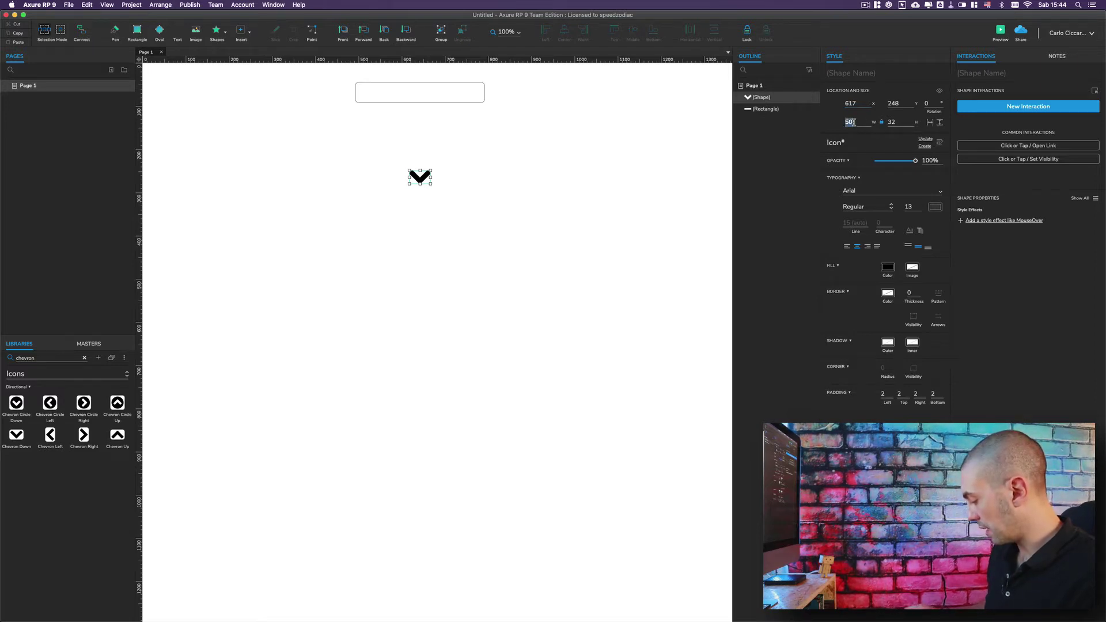
type("12")
key("Return")
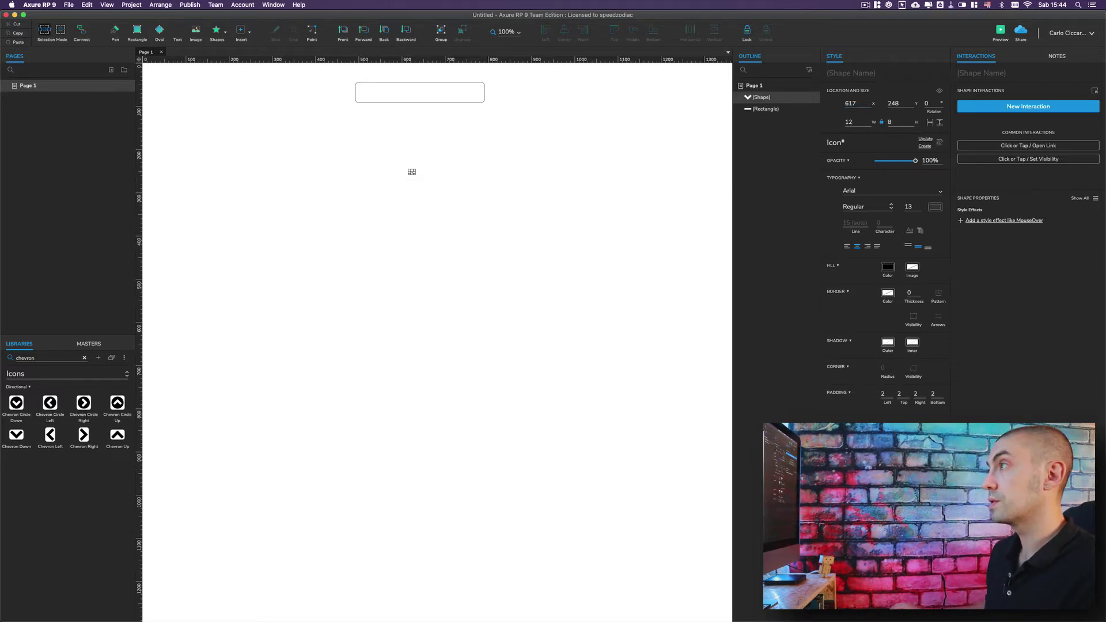
Move the chevron inside the rectangle near its right end, at about X 767, Y 64
left_click_drag(499, 166, 378, 203)
left_click(412, 172)
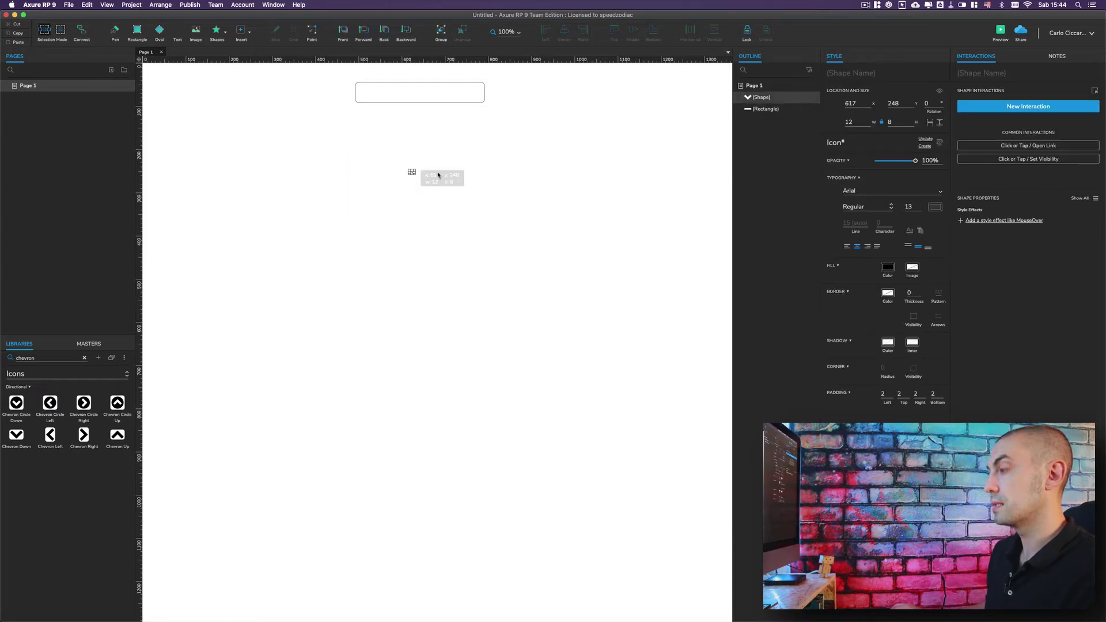
key("shift+Right")
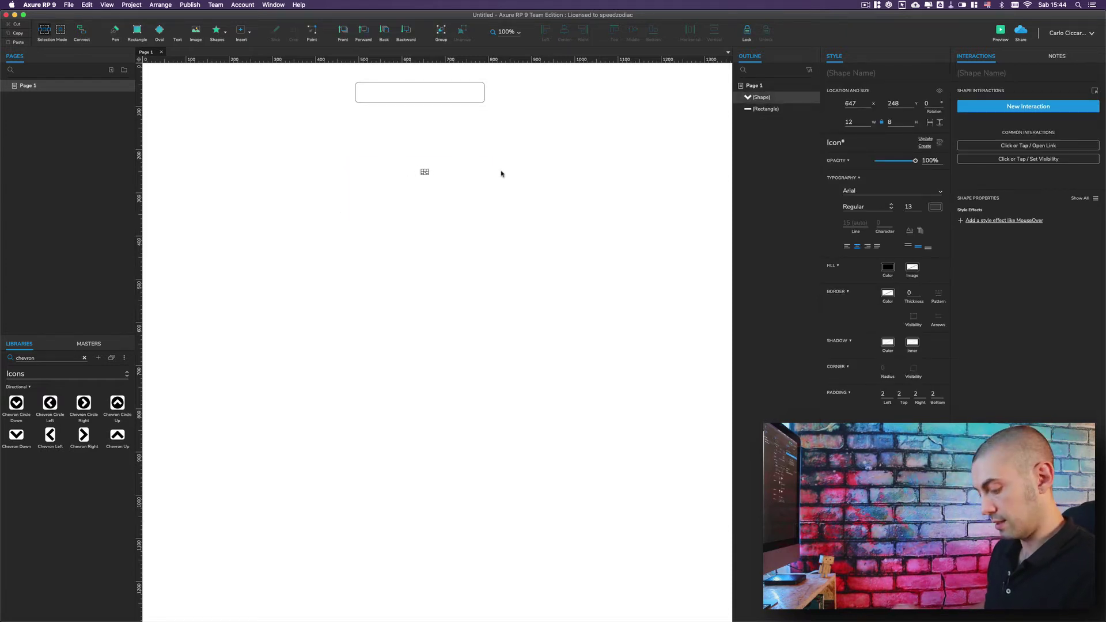
left_click(425, 148)
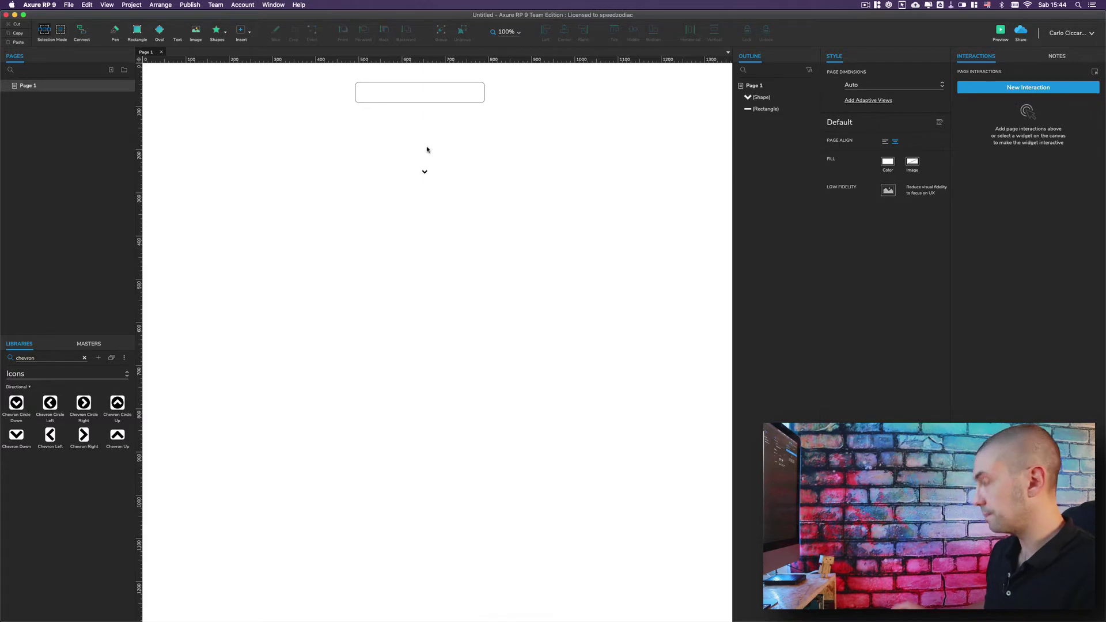
key("super+equal")
key("super+equal")
key("super+equal")
key("super+equal")
scroll(371, 153, "up", 15)
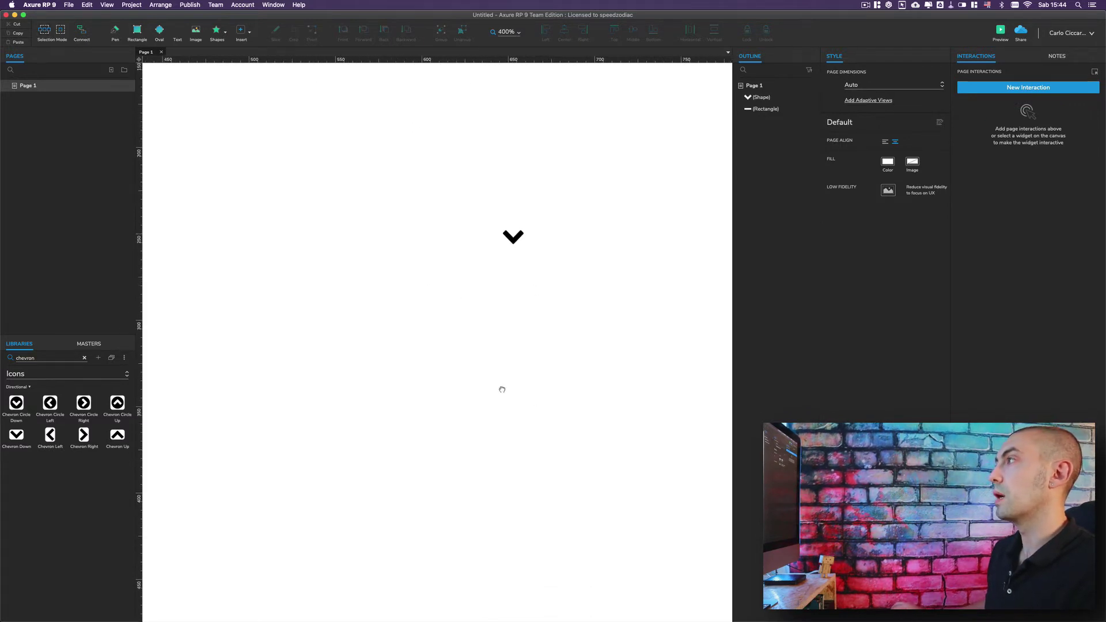
left_click_drag(455, 479, 658, 165)
left_click(572, 264)
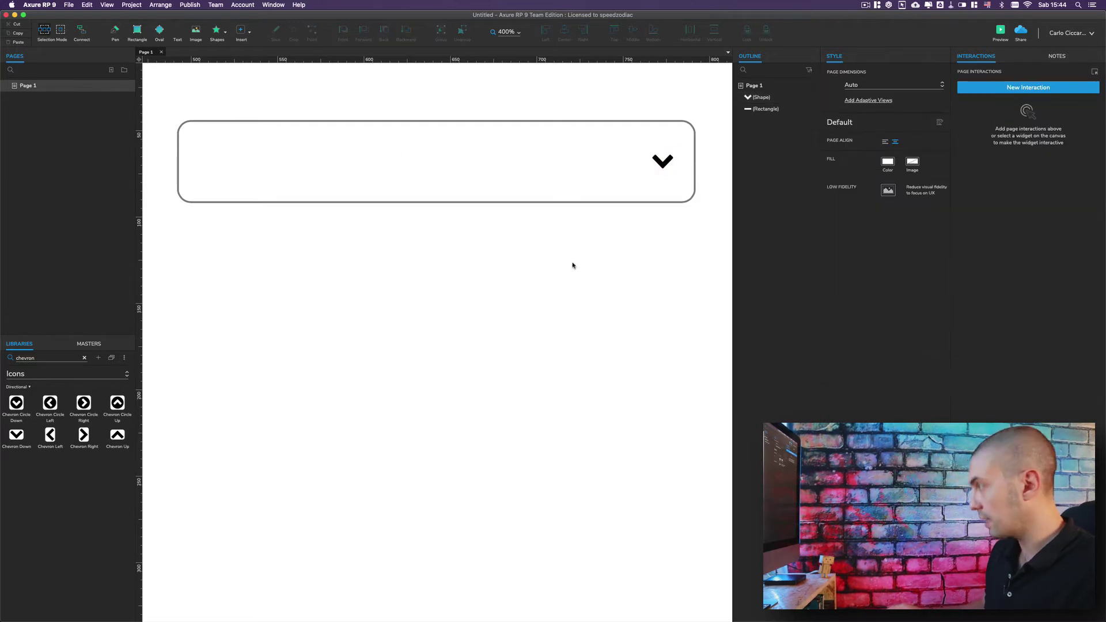
Clear the icon library search and rename the rectangle as BG_select
key("super+minus")
scroll(522, 340, "down", 2)
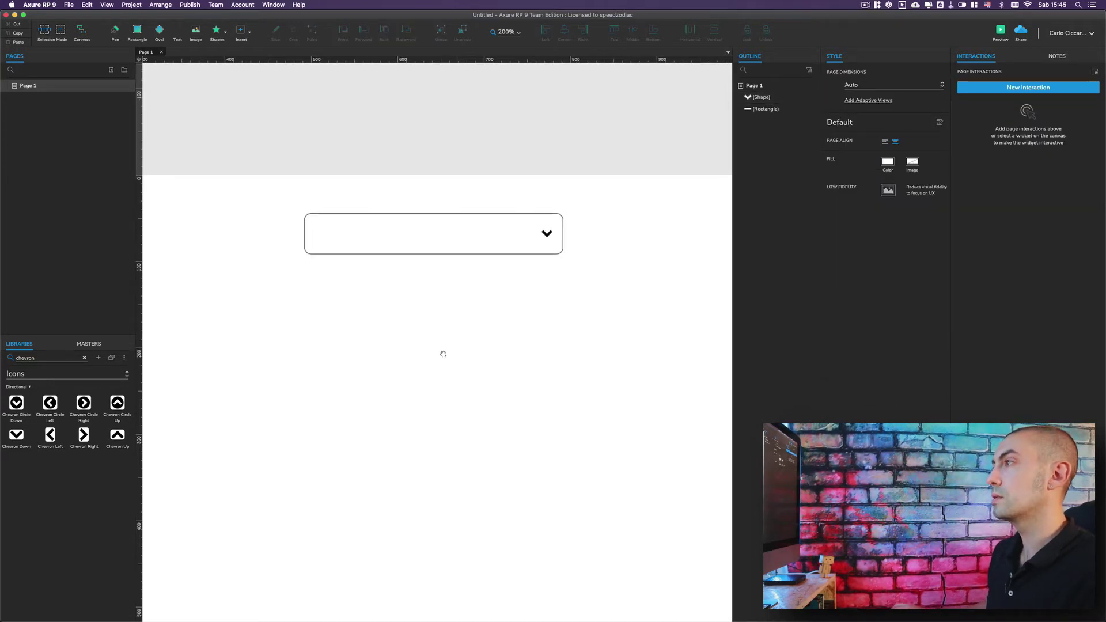
left_click(85, 357)
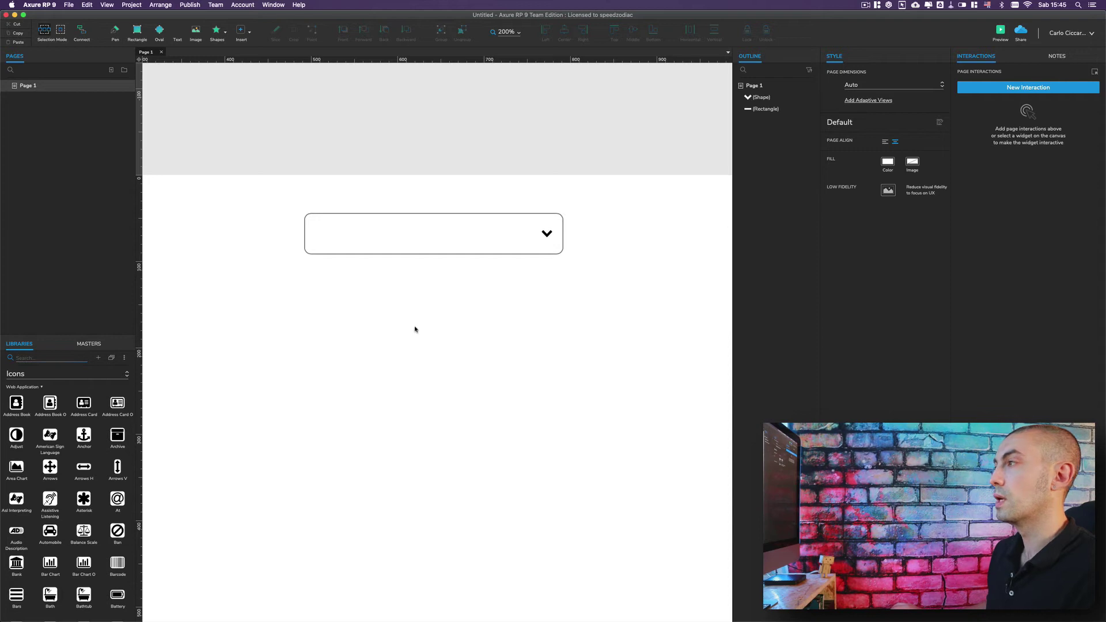
left_click(344, 234)
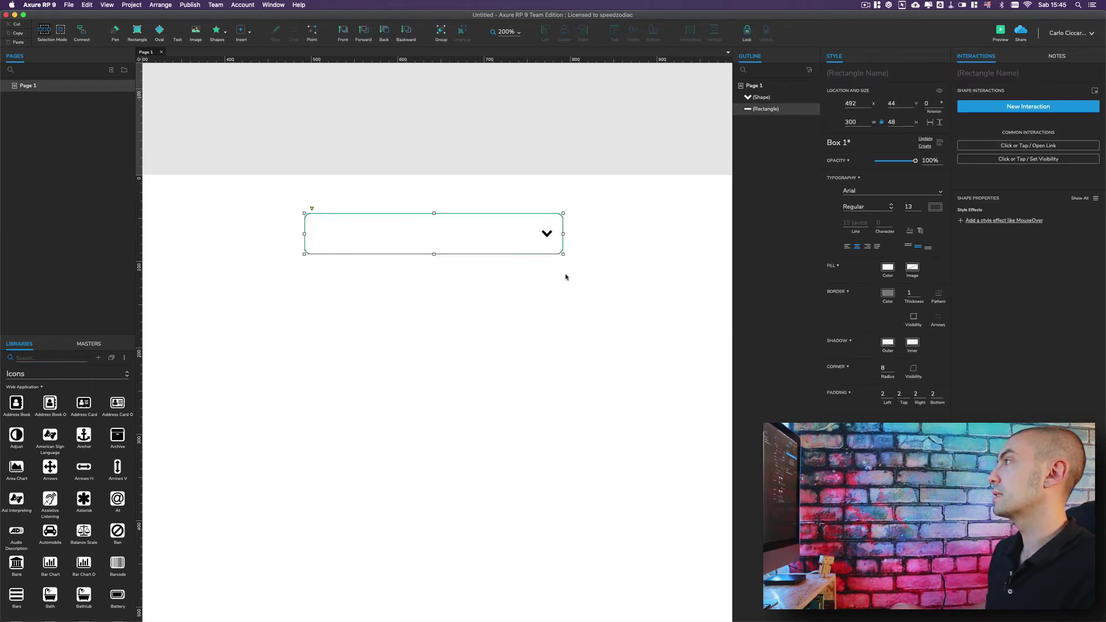
double_click(772, 109)
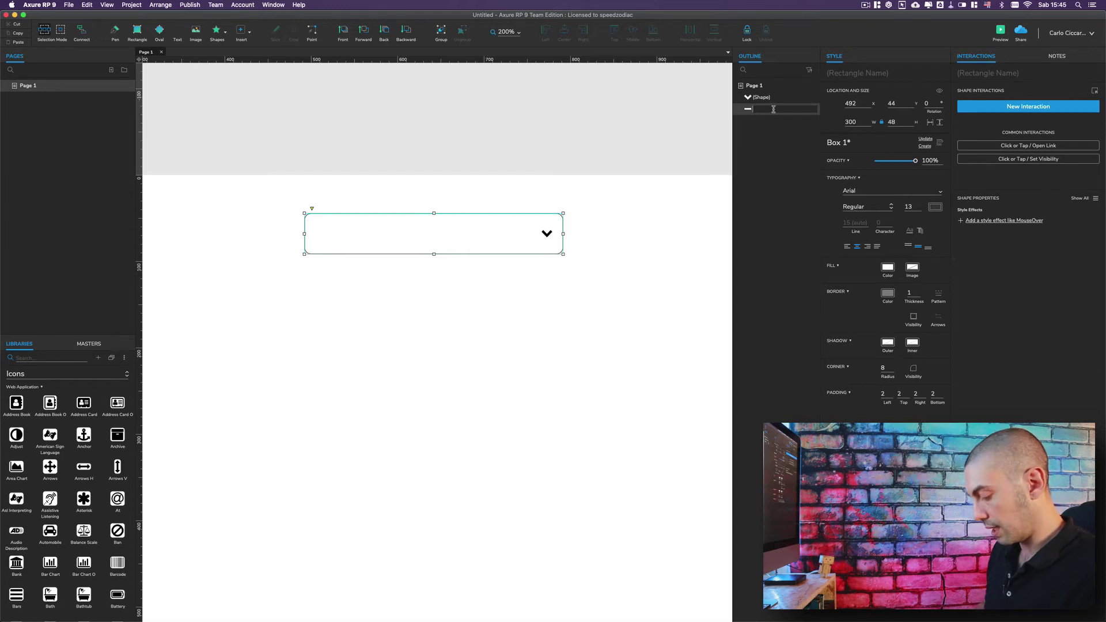
type("BG_select")
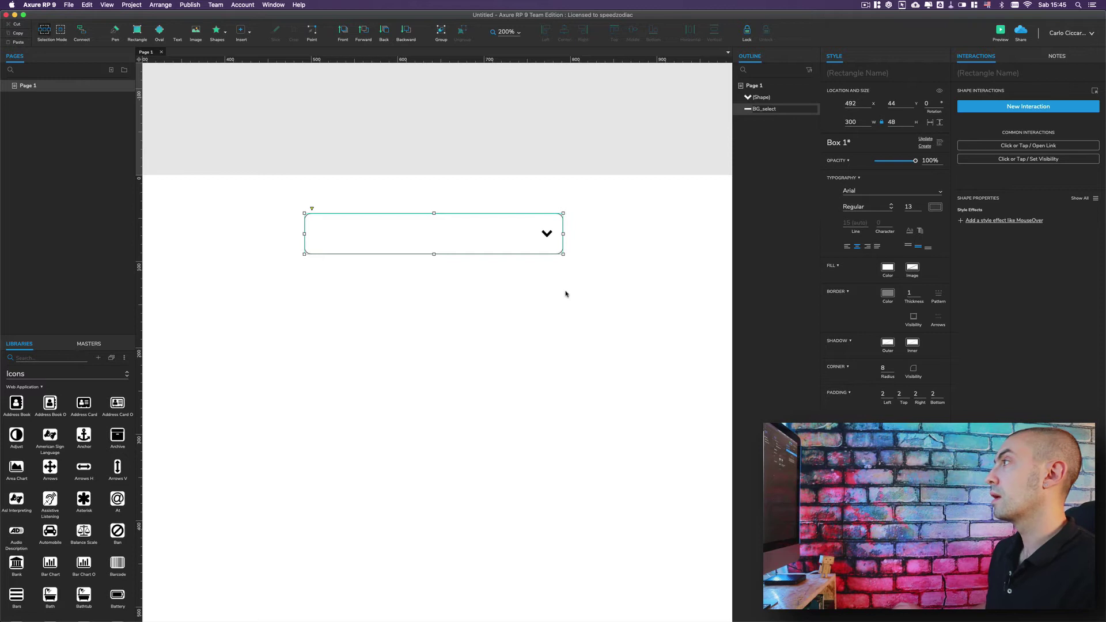
Rename the chevron shape as Chevron
left_click(764, 97)
left_click(764, 98)
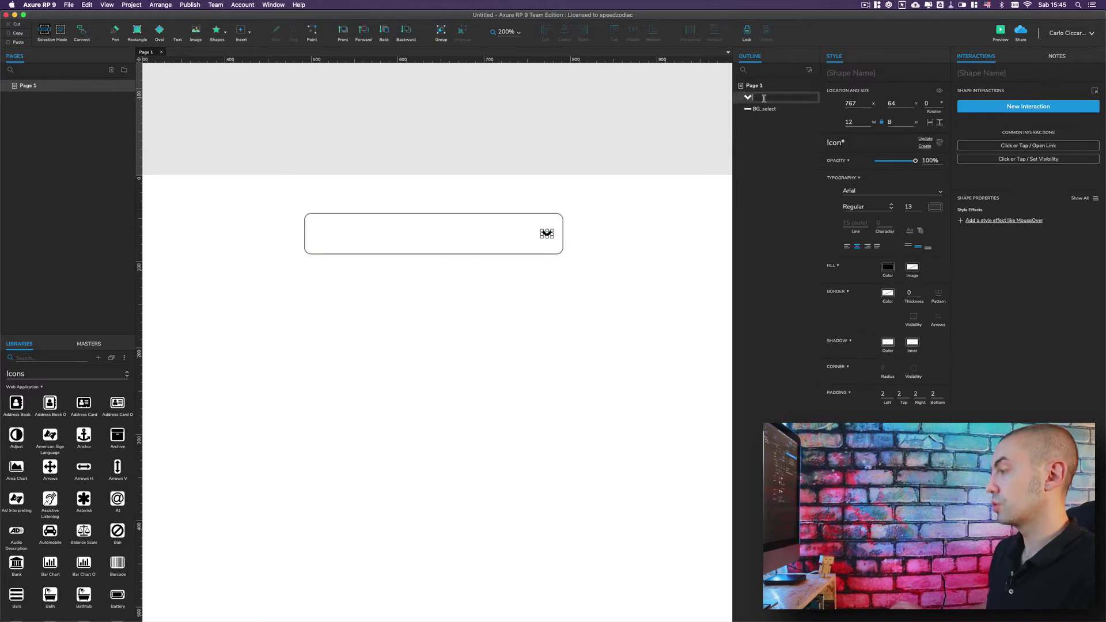
type("Chevron")
key("Return")
left_click(575, 280)
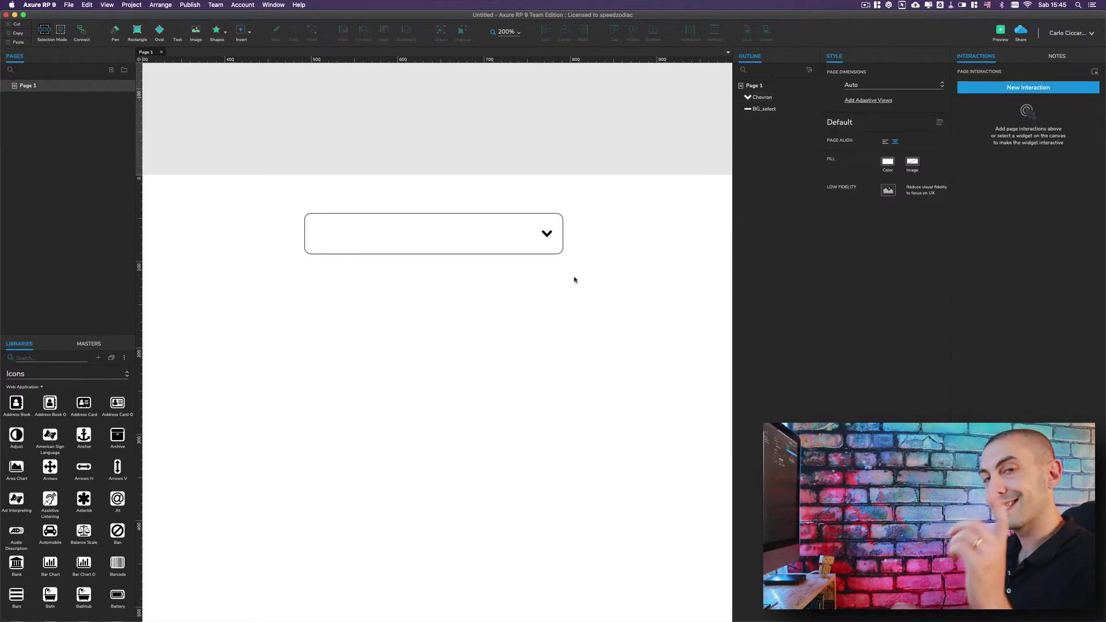
Adjust the chevron's position inside the rectangle to X 765, Y 65
left_click(547, 233)
left_click_drag(546, 233, 544, 234)
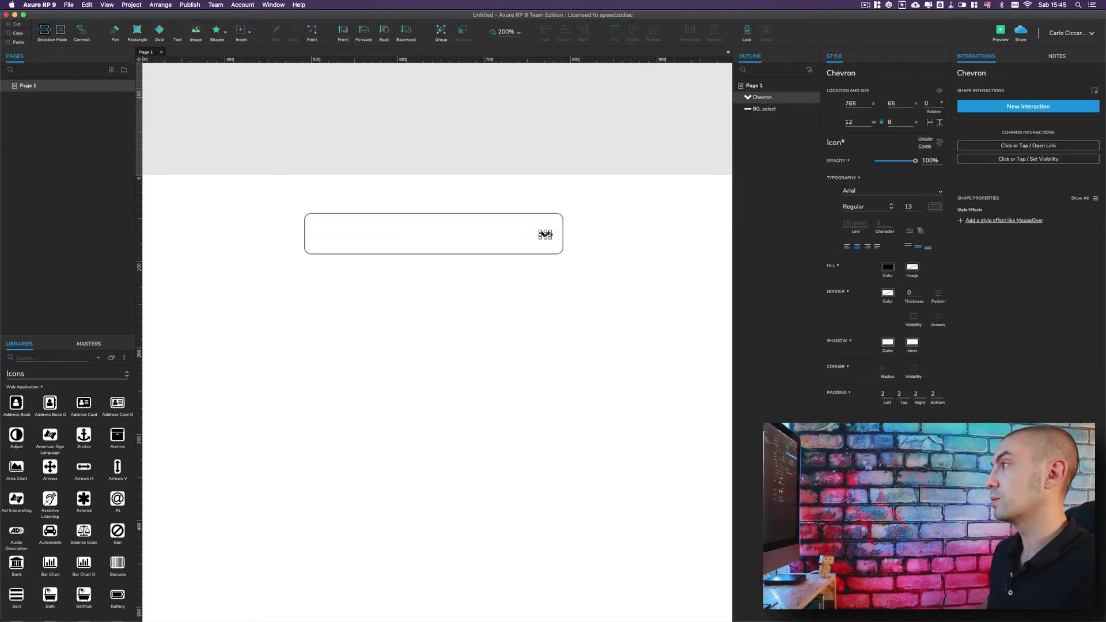
left_click(529, 299)
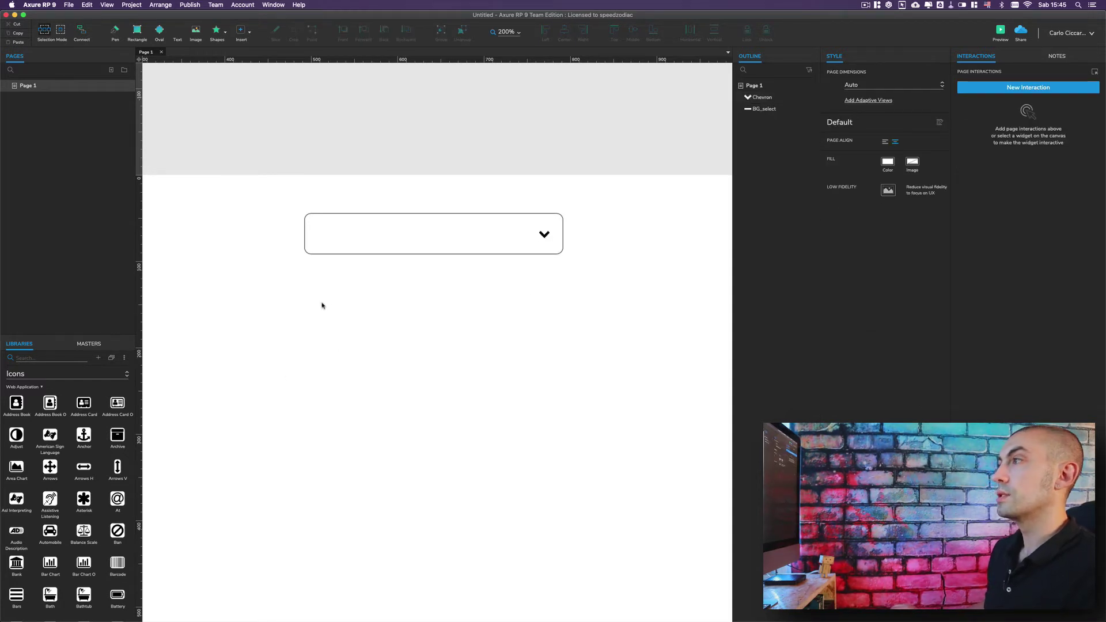
Switch the widget library from Icons to Default
left_click_drag(249, 174, 576, 306)
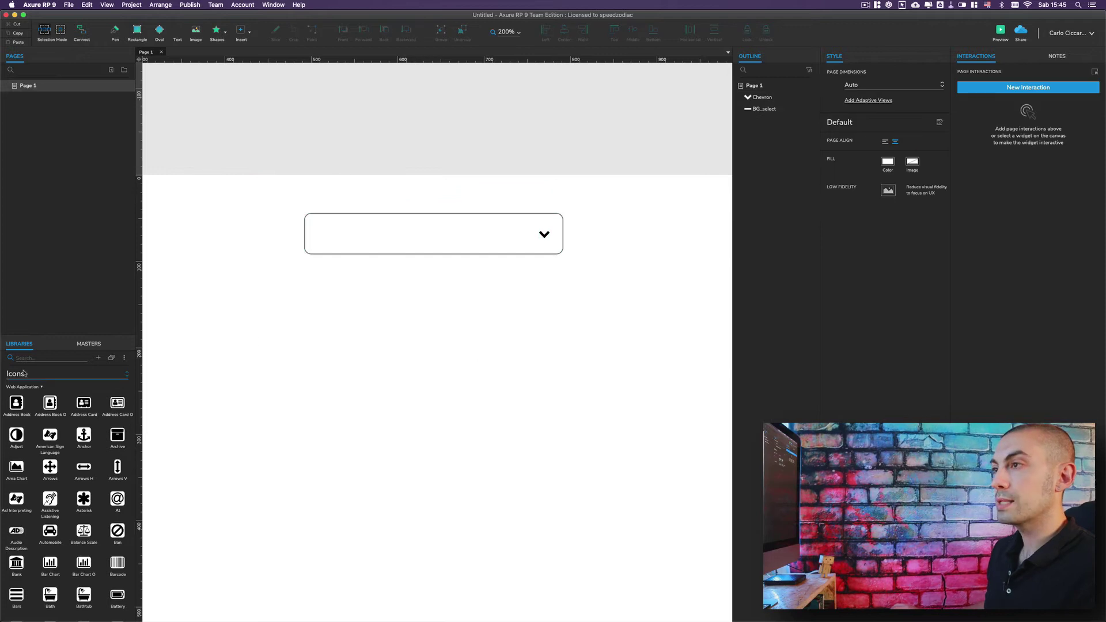
left_click(52, 374)
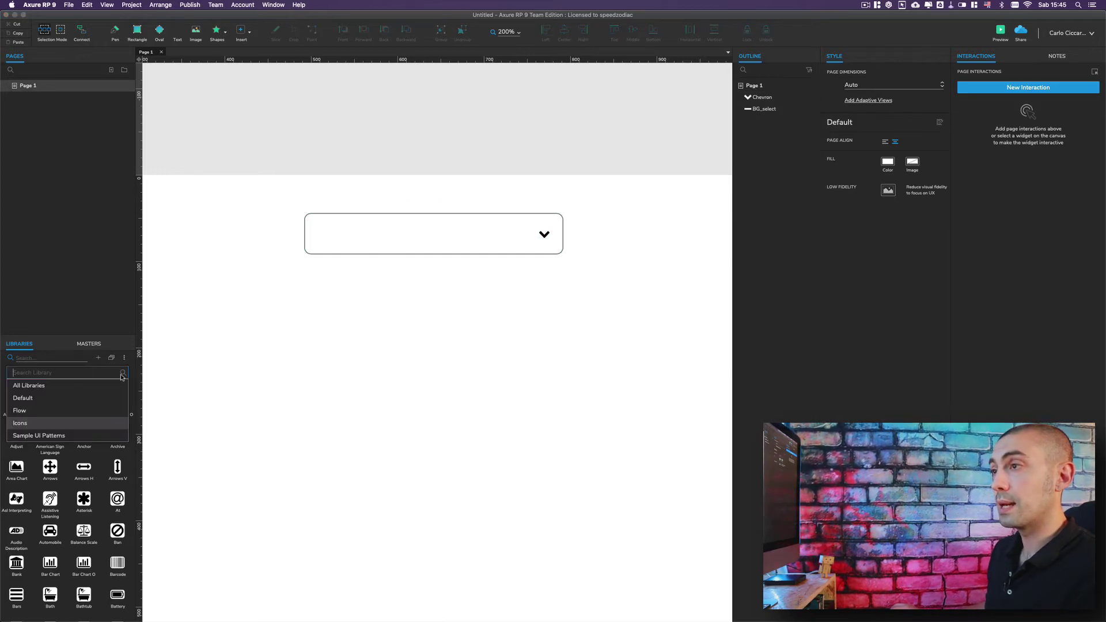
left_click(41, 398)
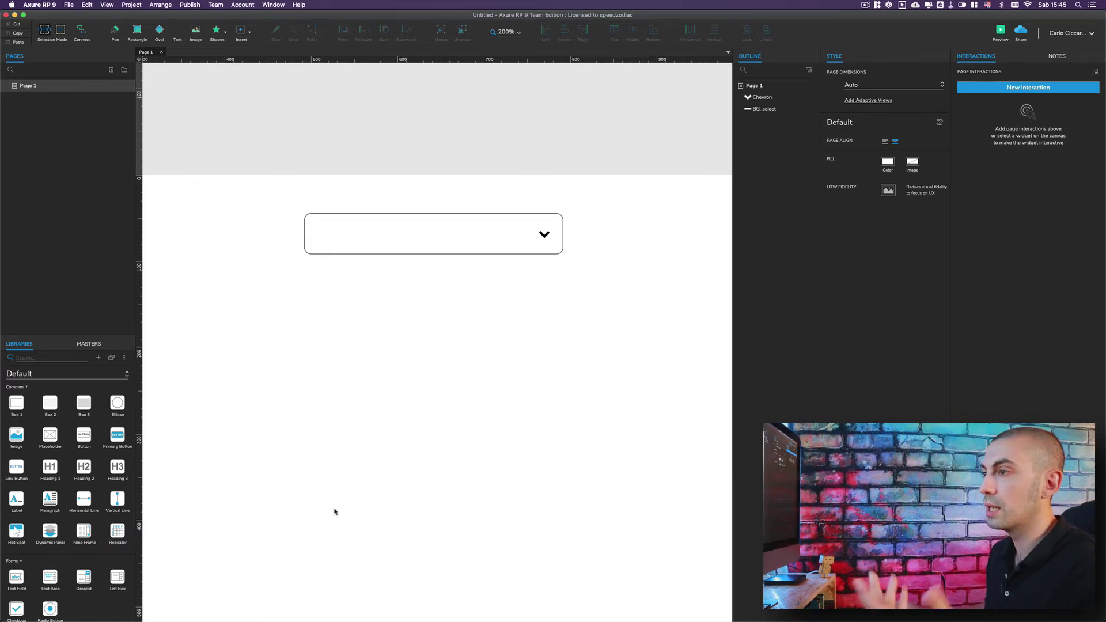
Add a repeater directly below the rounded field at X 492, Y 92 and open its item for editing
left_click_drag(123, 535, 346, 296)
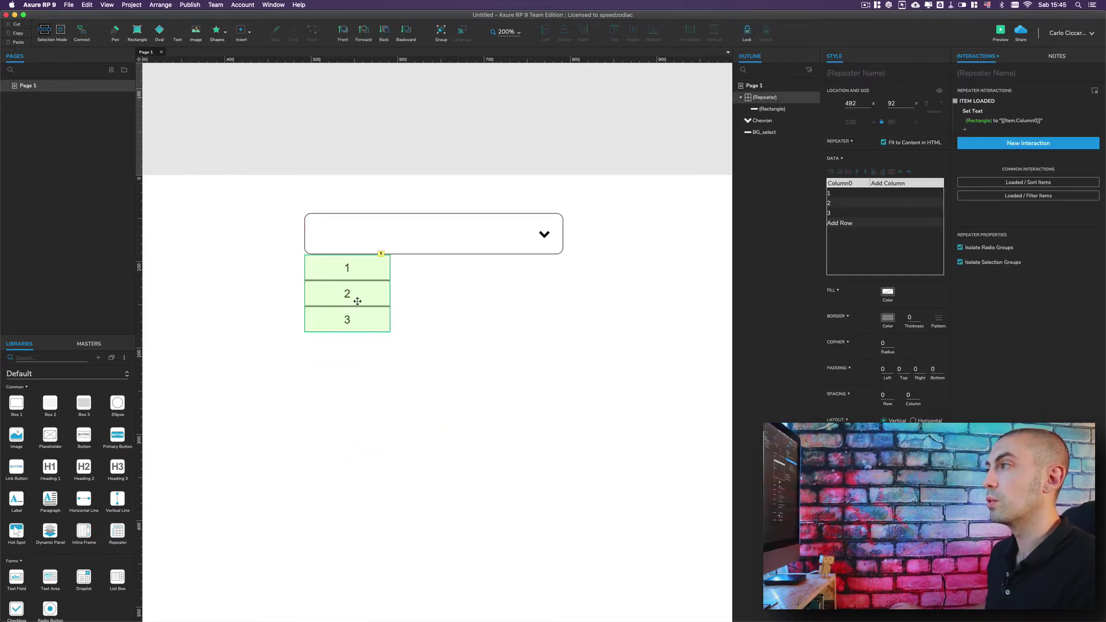
double_click(350, 296)
left_click(367, 272)
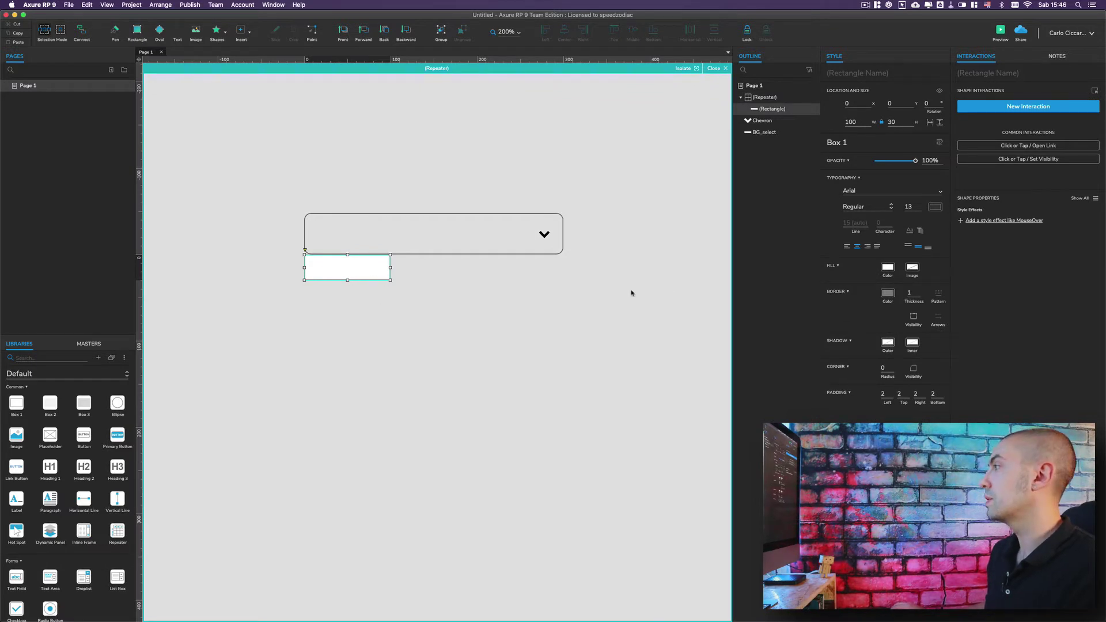
Resize the repeater's item rectangle to 300 wide, matching the field above, and 40 high
left_click_drag(390, 280, 562, 280)
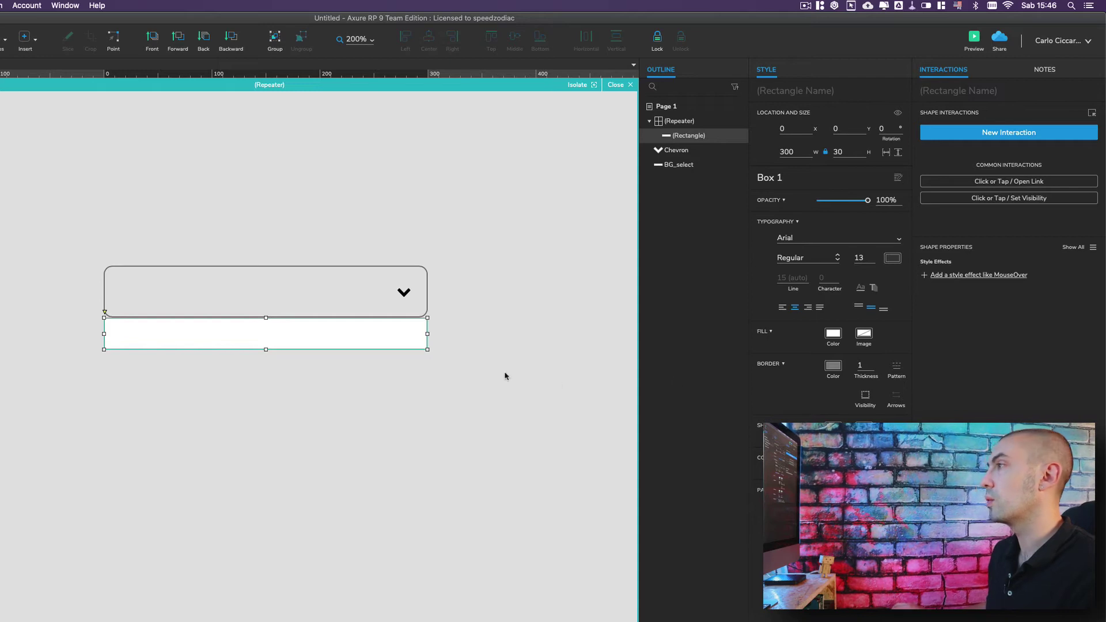
left_click(294, 370)
left_click(294, 328)
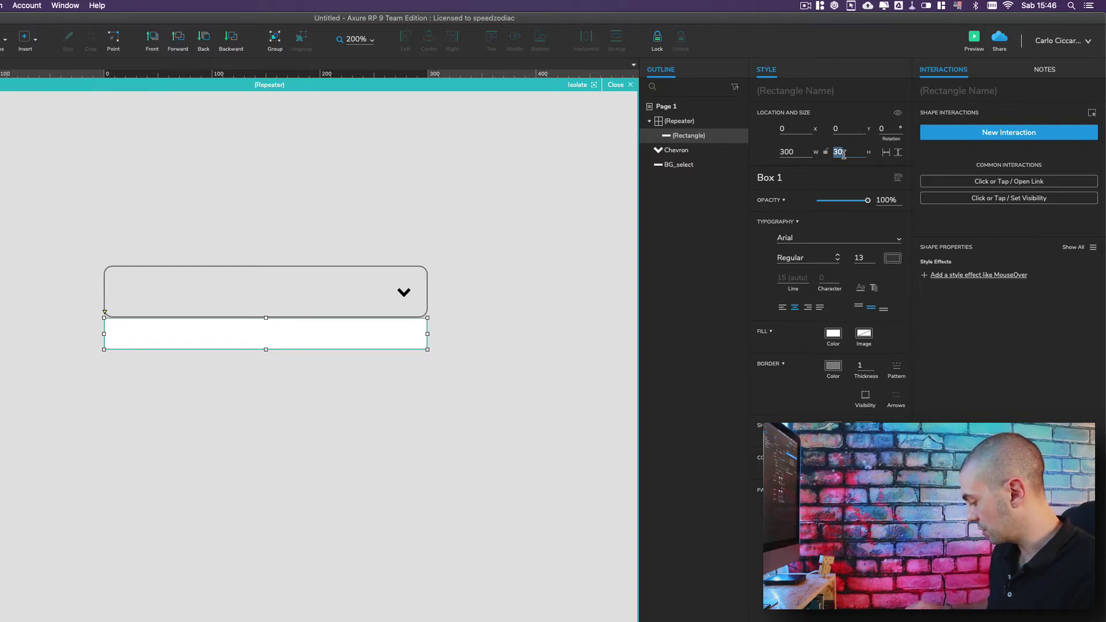
type("40")
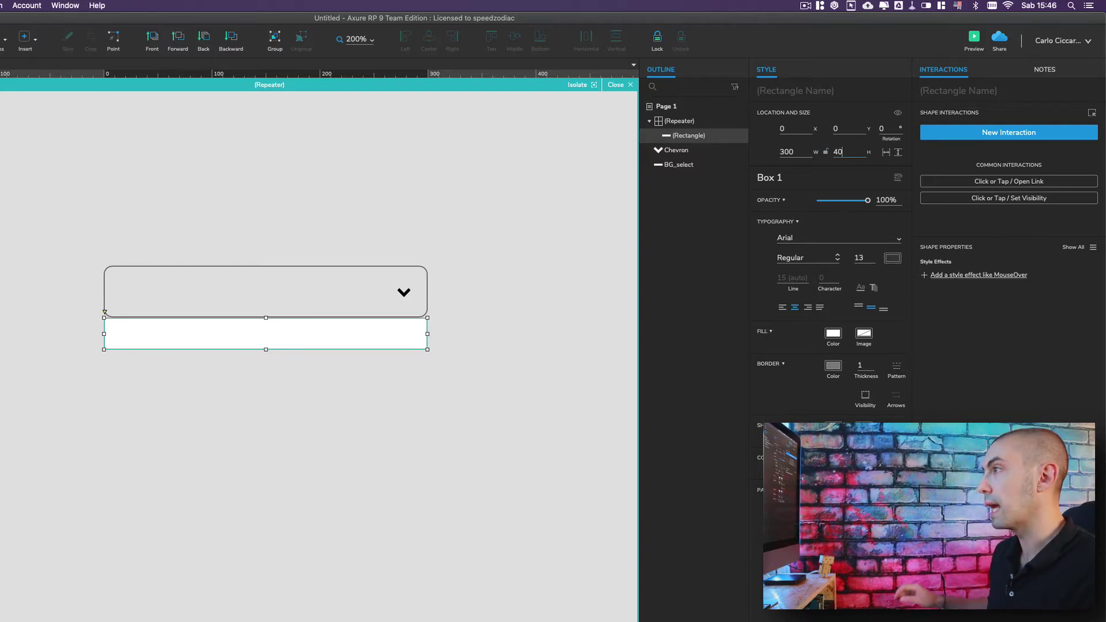
key("Return")
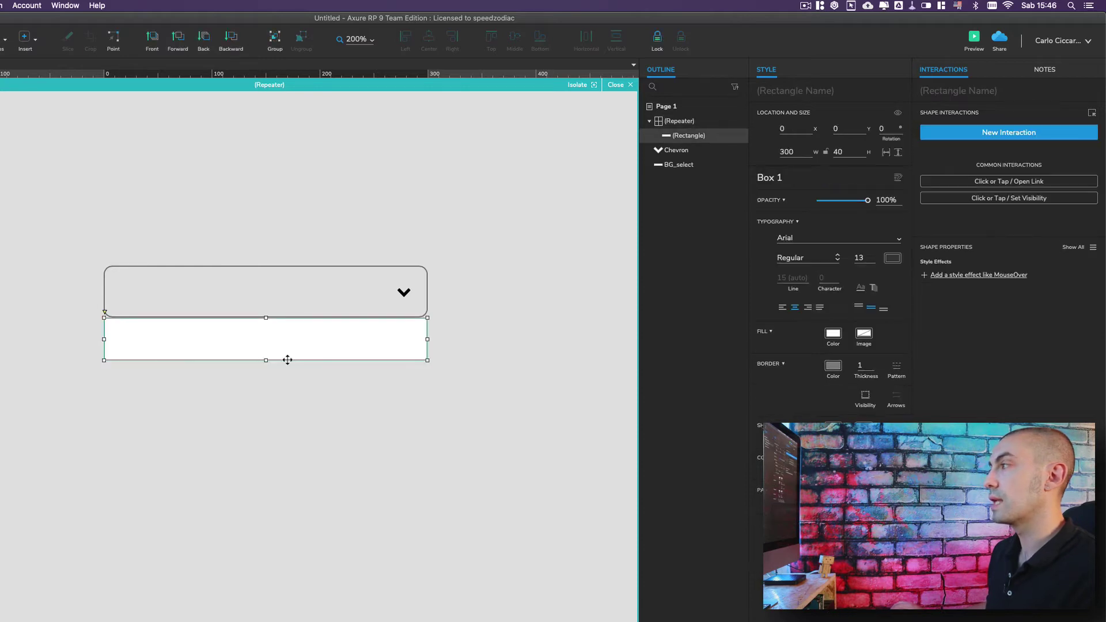
Remove the item rectangle's border by setting its thickness to 0
left_click(861, 367)
type("0")
key("Return")
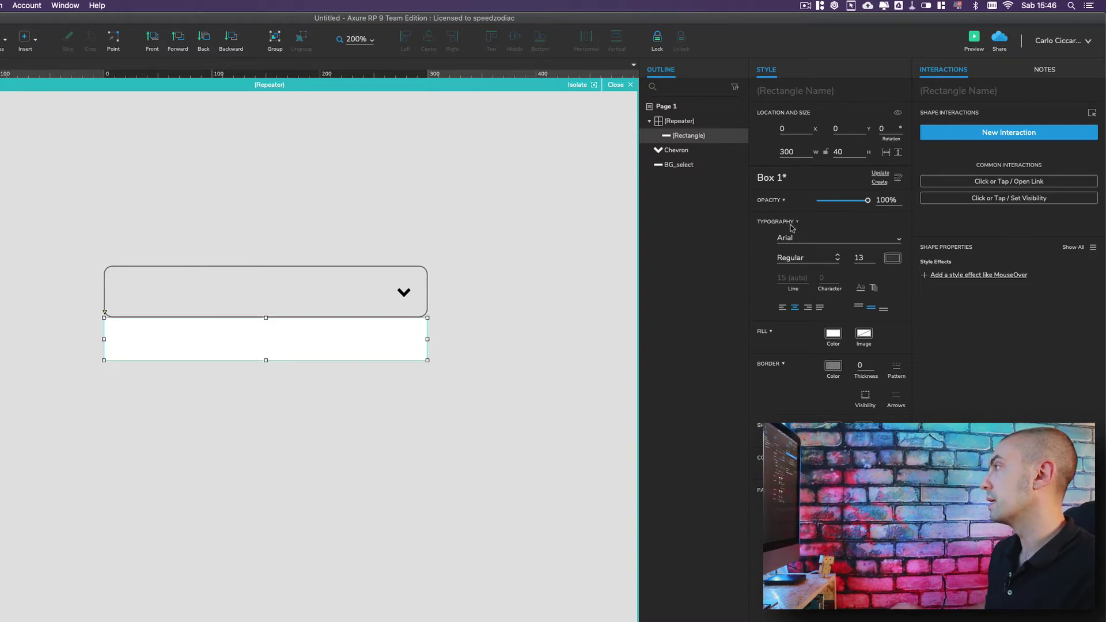
Format the item rectangle's text as Roboto size 14, left-aligned, with a left padding of 40
left_click(792, 237)
type("Roboto")
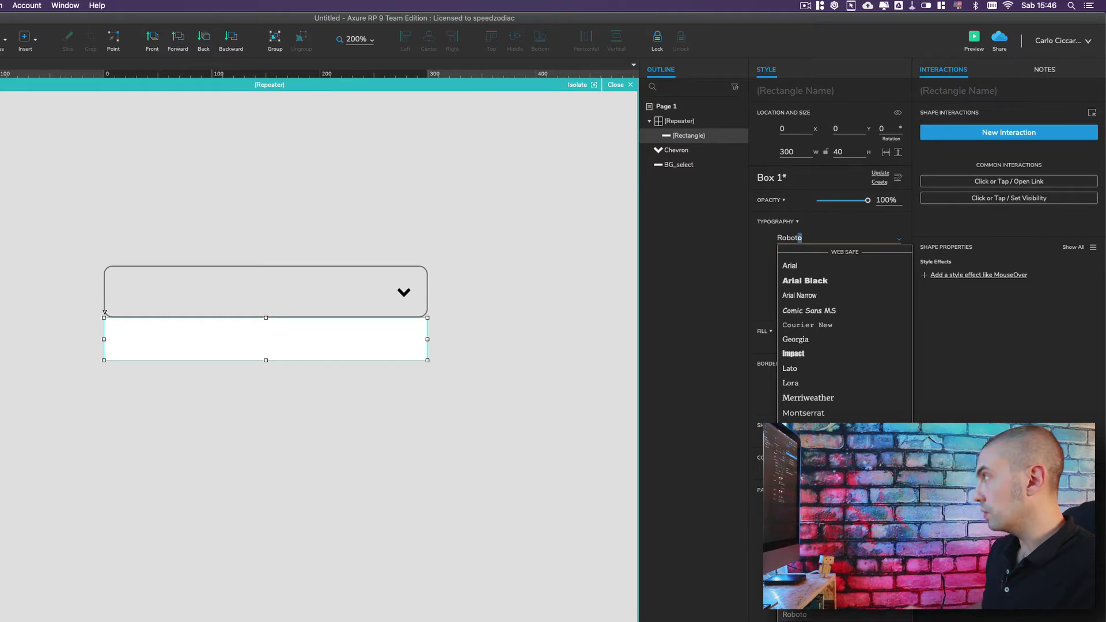
key("Return")
double_click(858, 258)
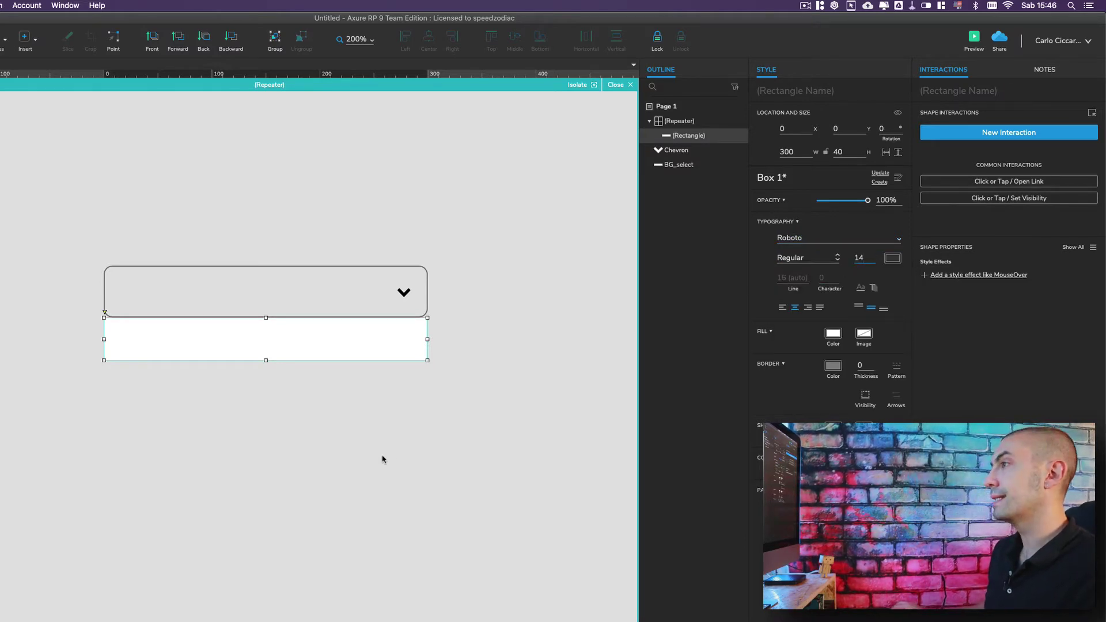
left_click(782, 308)
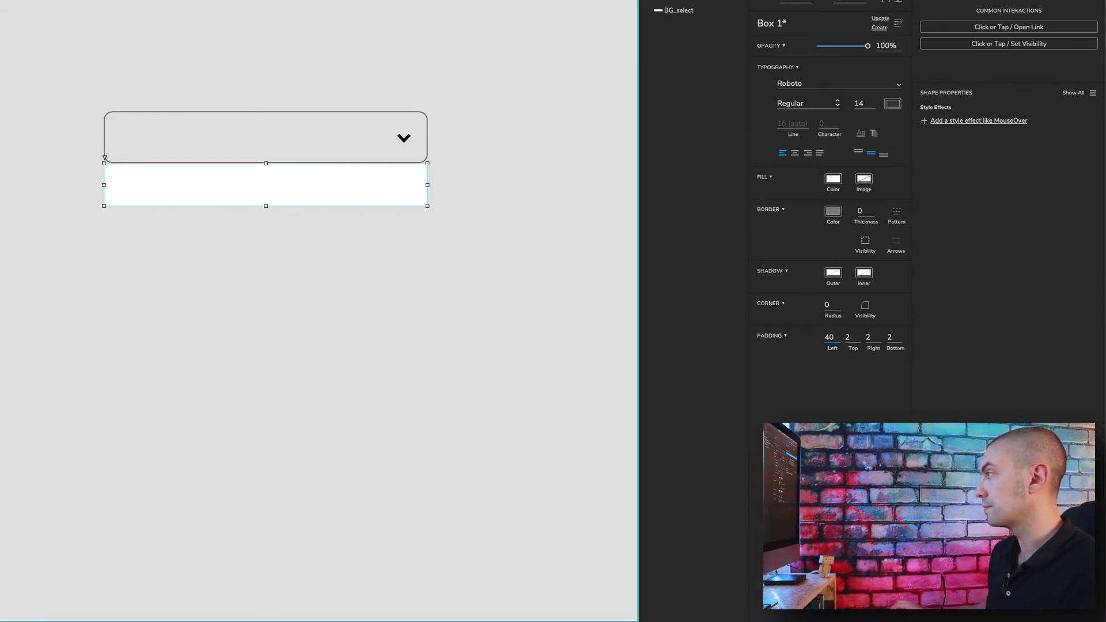
left_click(81, 305)
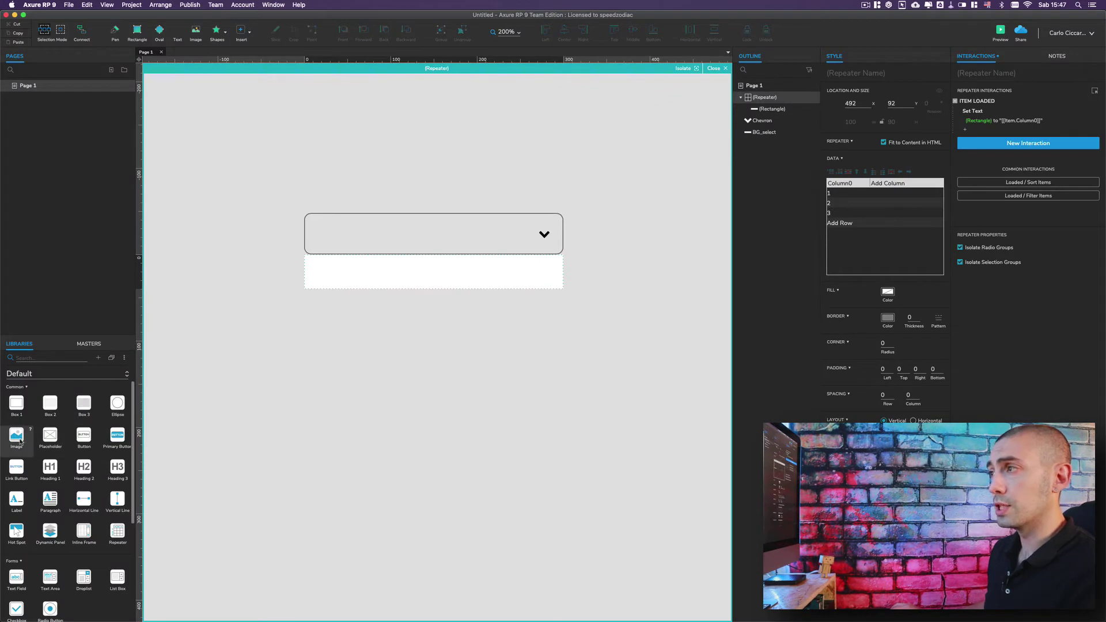
Add a 20 by 20 image inside the repeater item near its left edge, at X 8, Y 10
left_click_drag(19, 440, 312, 264)
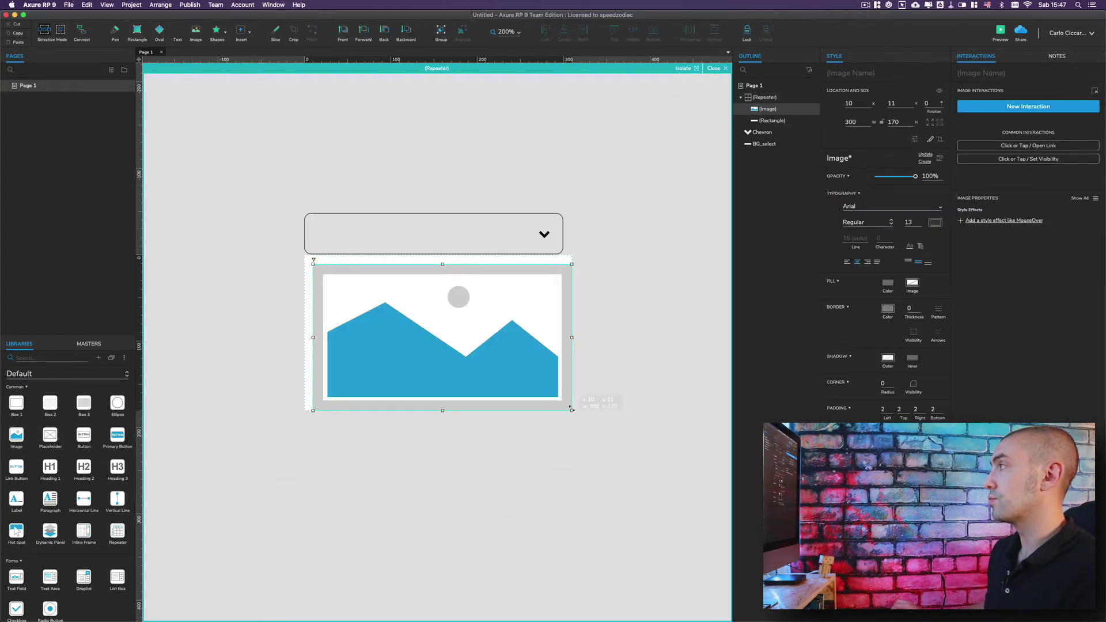
left_click(852, 122)
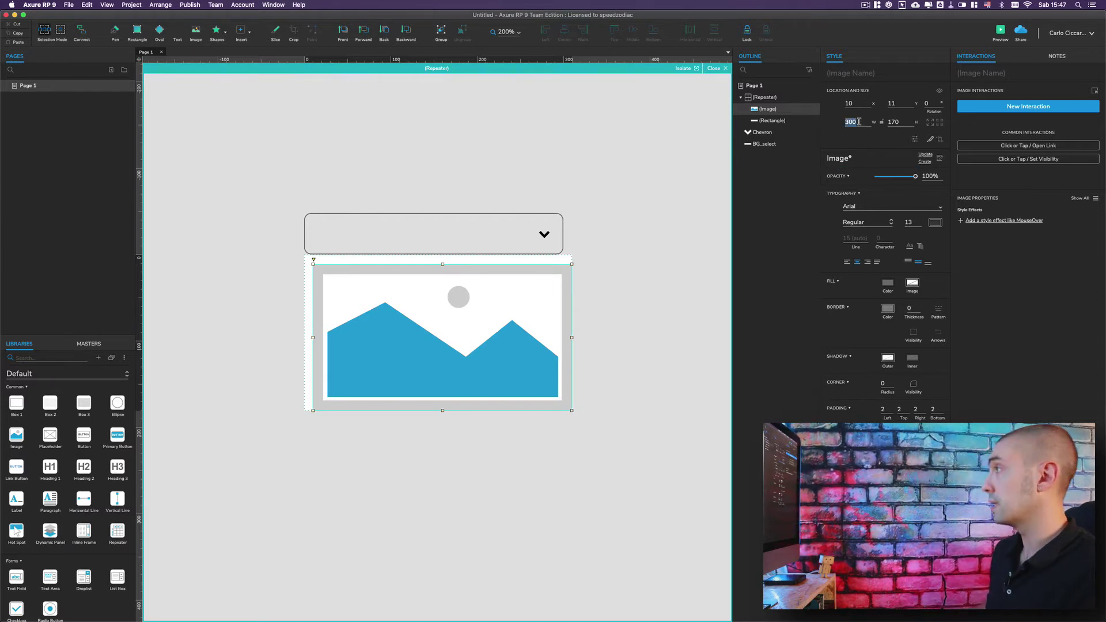
type("20")
key("Tab")
type("20")
key("Return")
left_click_drag(322, 274, 321, 273)
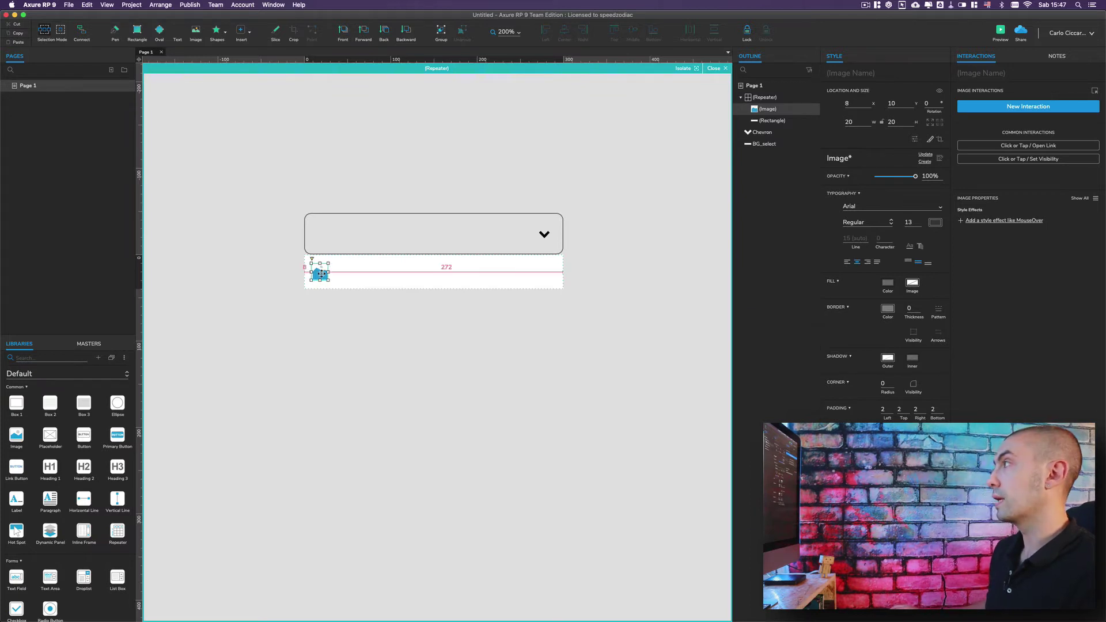
Rename the repeater's image as Icon and its rectangle as Label
double_click(766, 109)
type("Icon")
key("Return")
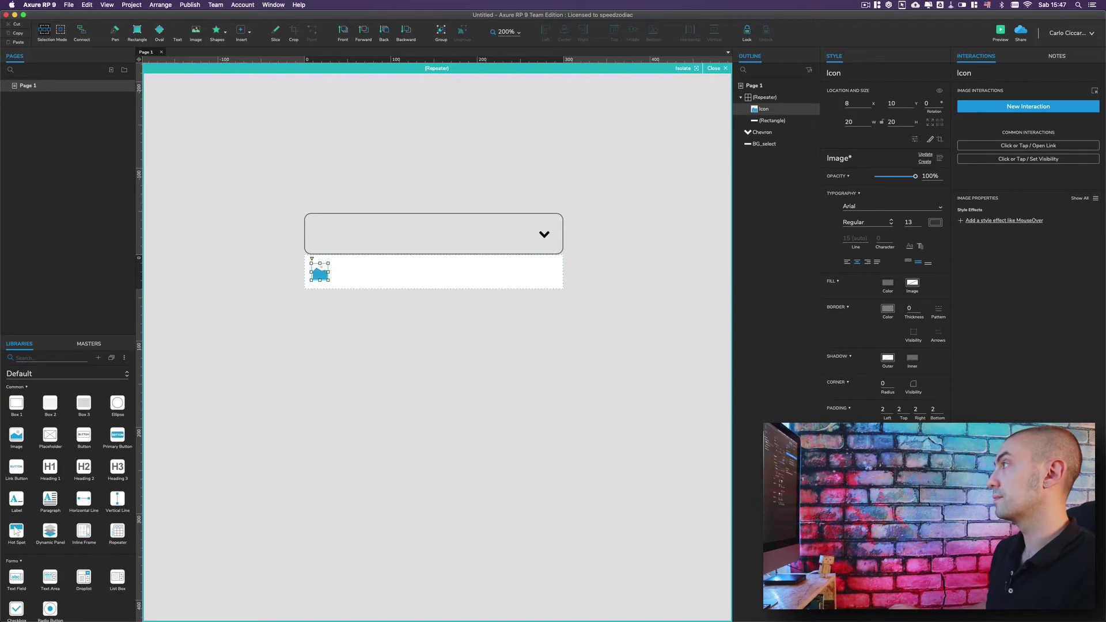
left_click(772, 120)
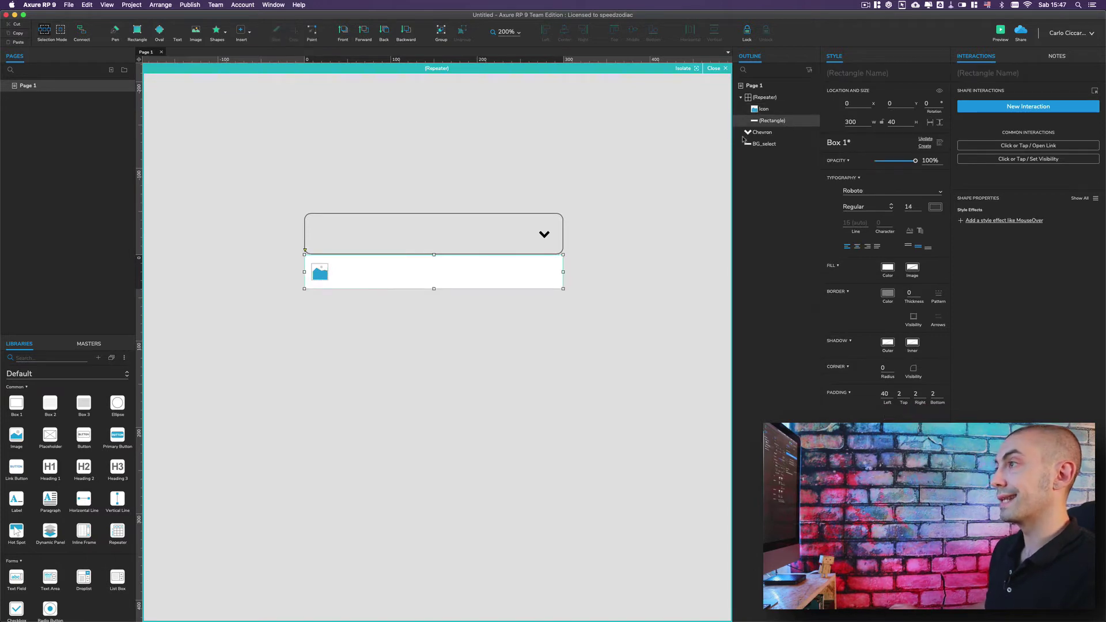
double_click(780, 121)
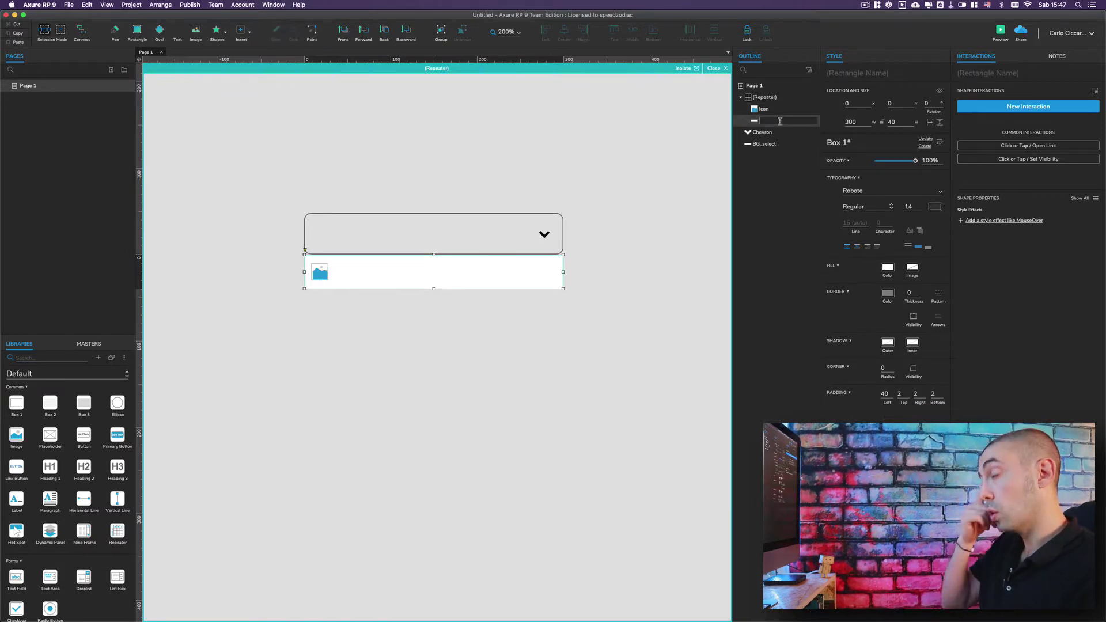
type("Lab")
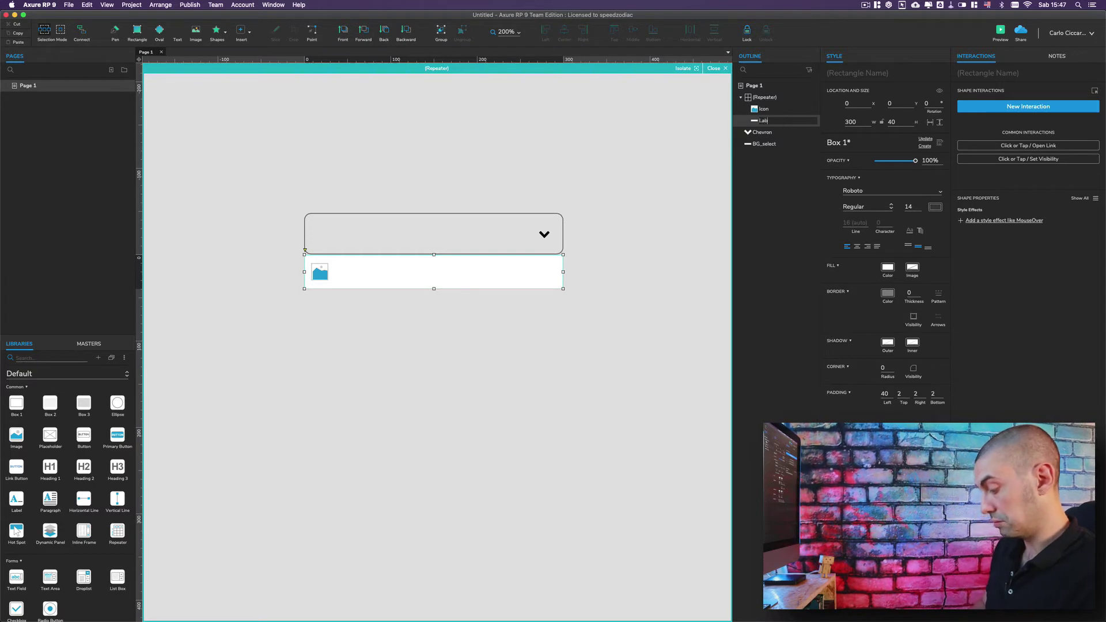
type("el")
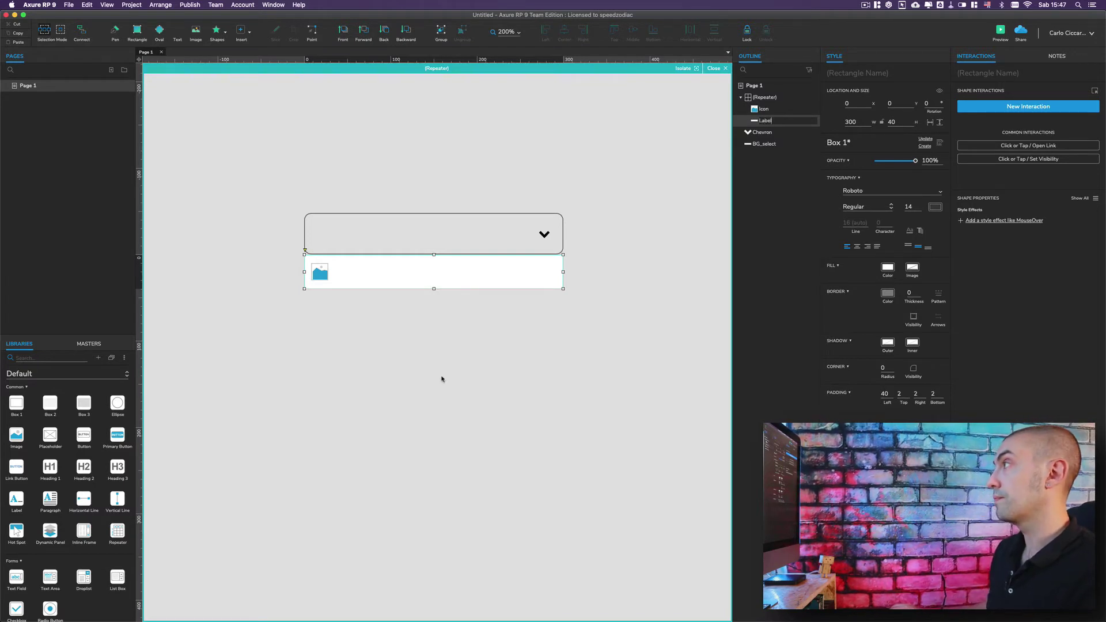
Rename the repeater as Overlay
left_click(769, 99)
left_click(769, 99)
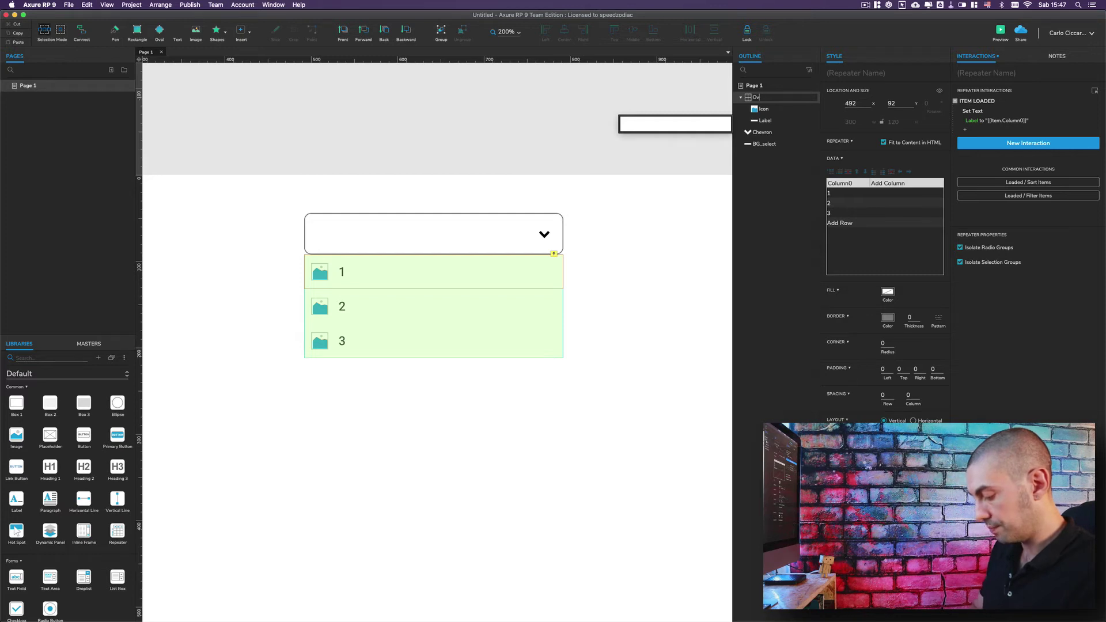
type("Overlay")
key("Return")
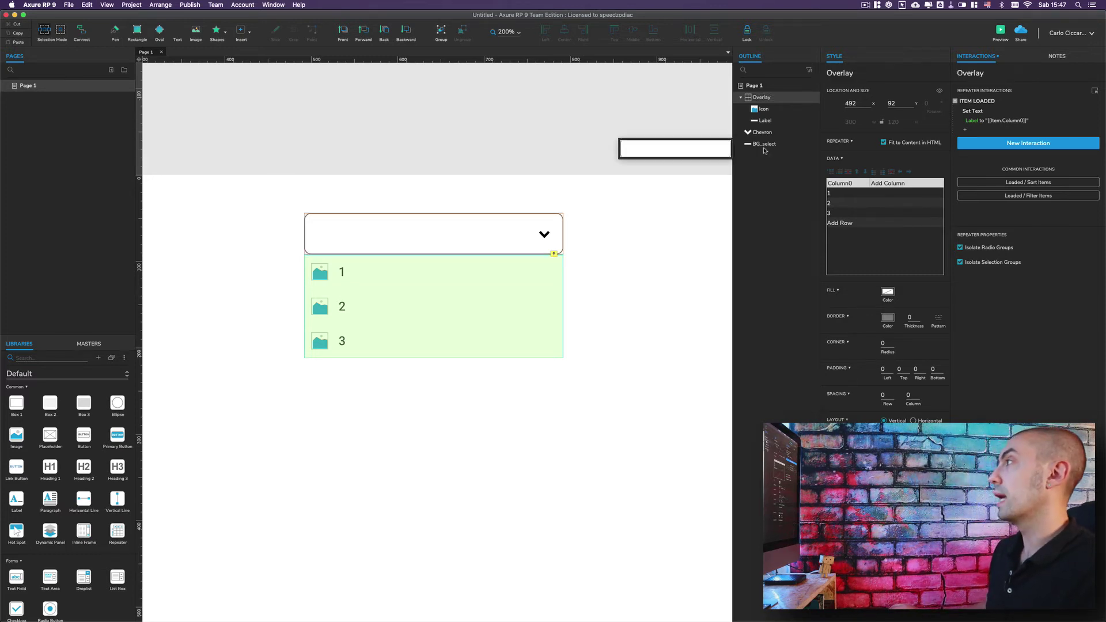
Rename the first column of the Overlay repeater's data as Label
left_click(841, 188)
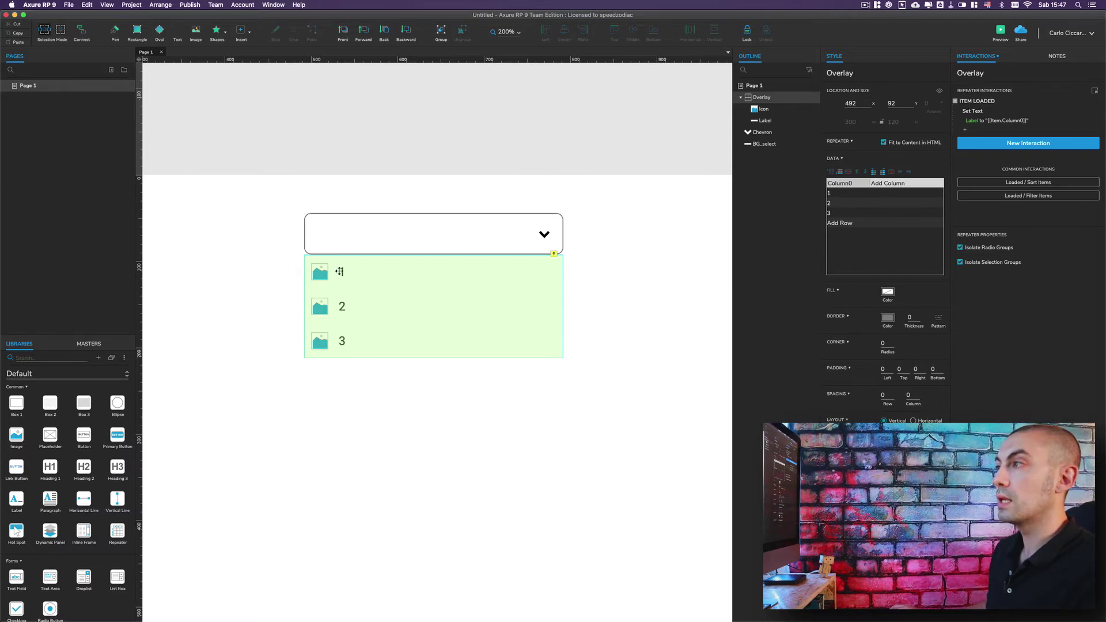
double_click(858, 183)
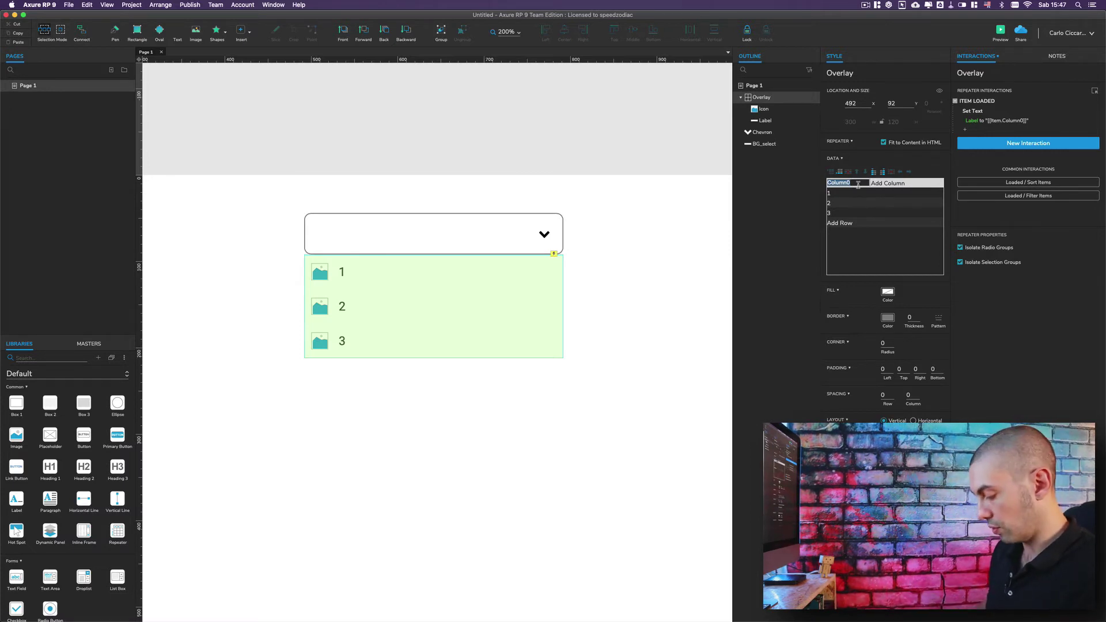
type("lab")
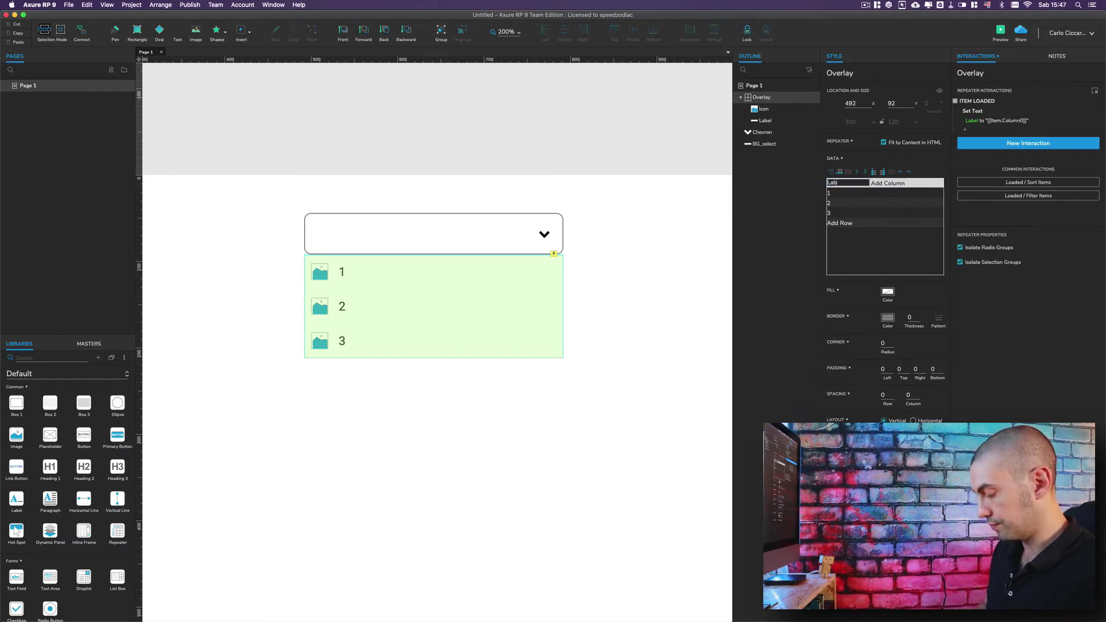
type("el")
Fill the three rows of the Label column with Apple, Pear and Banana
left_click(852, 194)
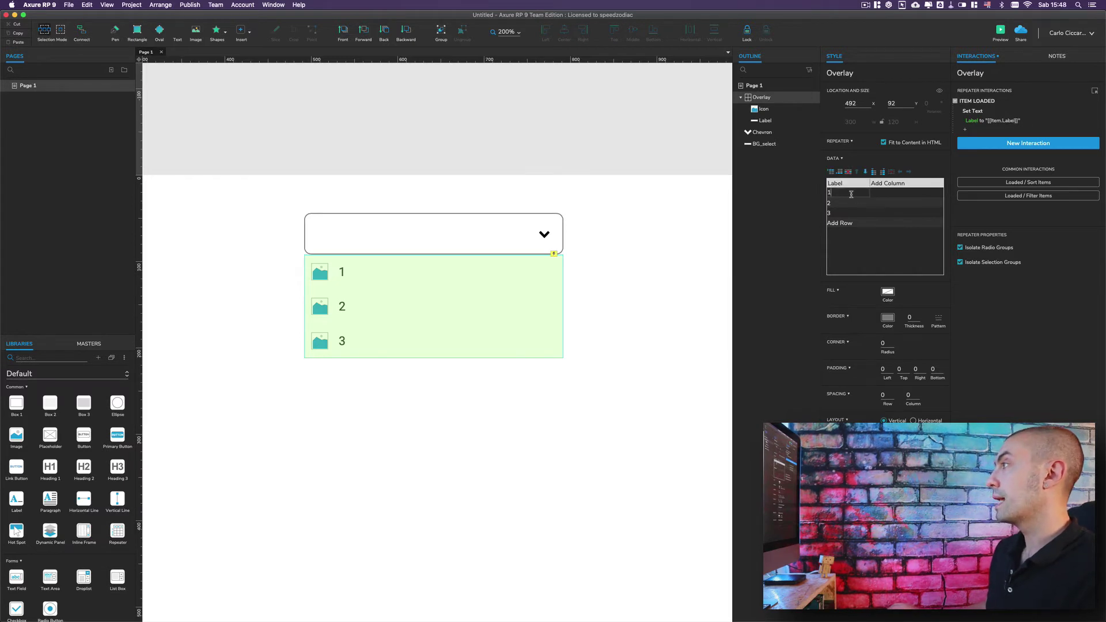
left_click(851, 194)
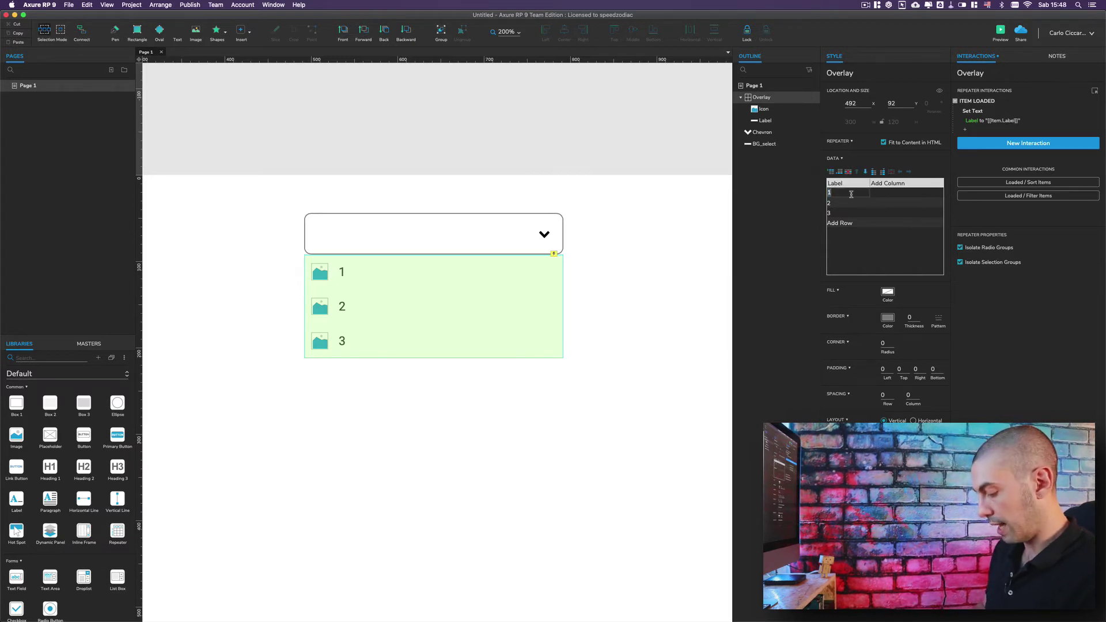
type("Apple")
key("Return")
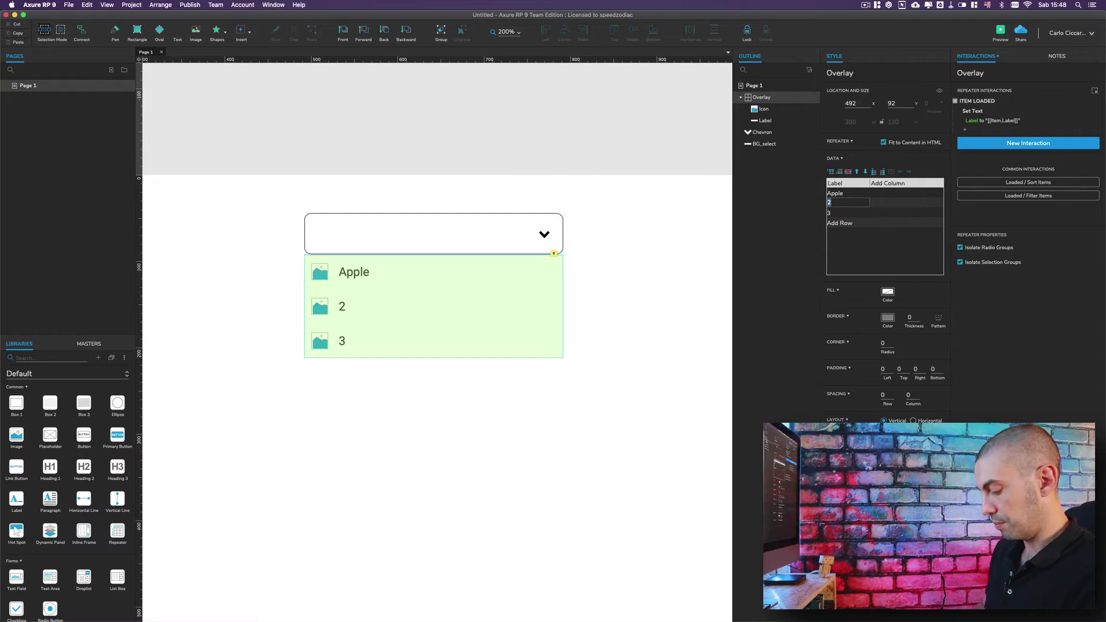
type("Pear")
key("Return")
type("B")
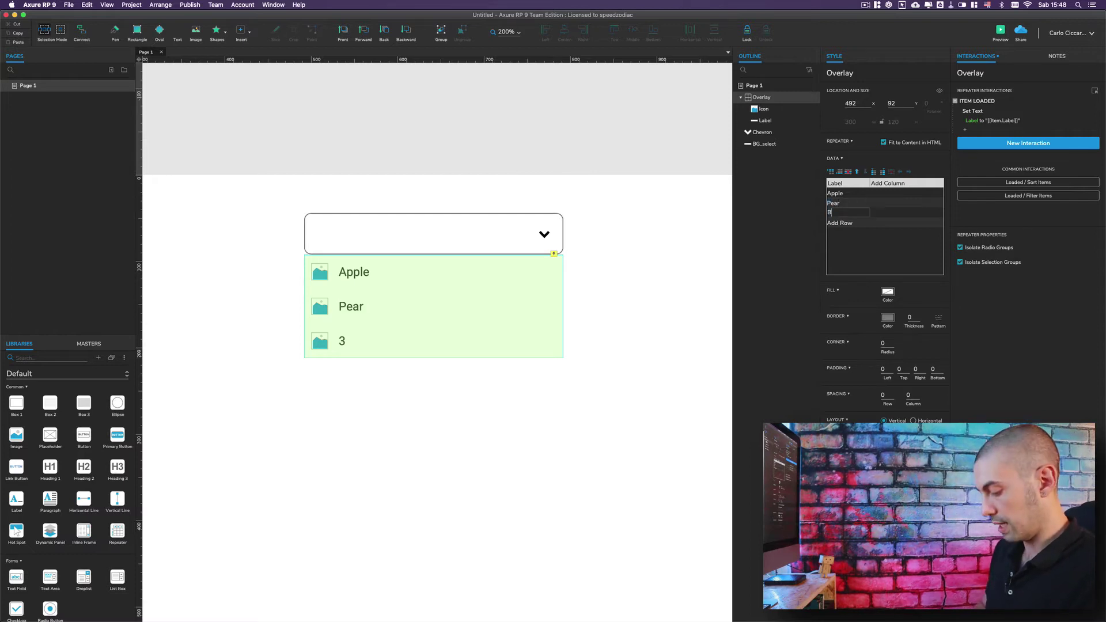
type("anana")
key("Return")
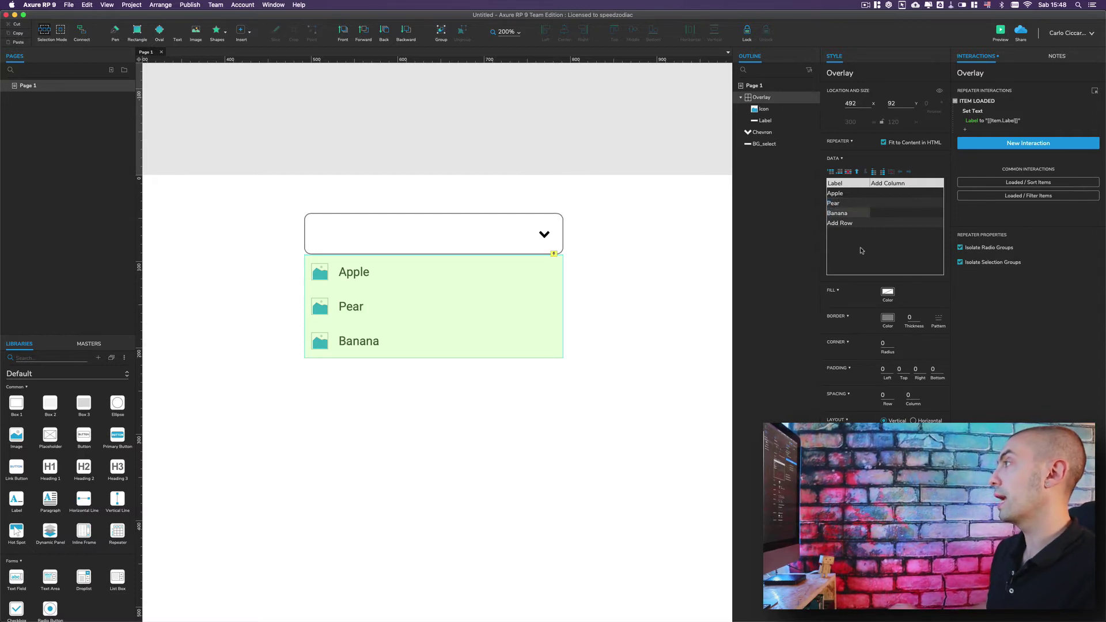
Add a second column named Icon to the Overlay repeater's data
double_click(887, 184)
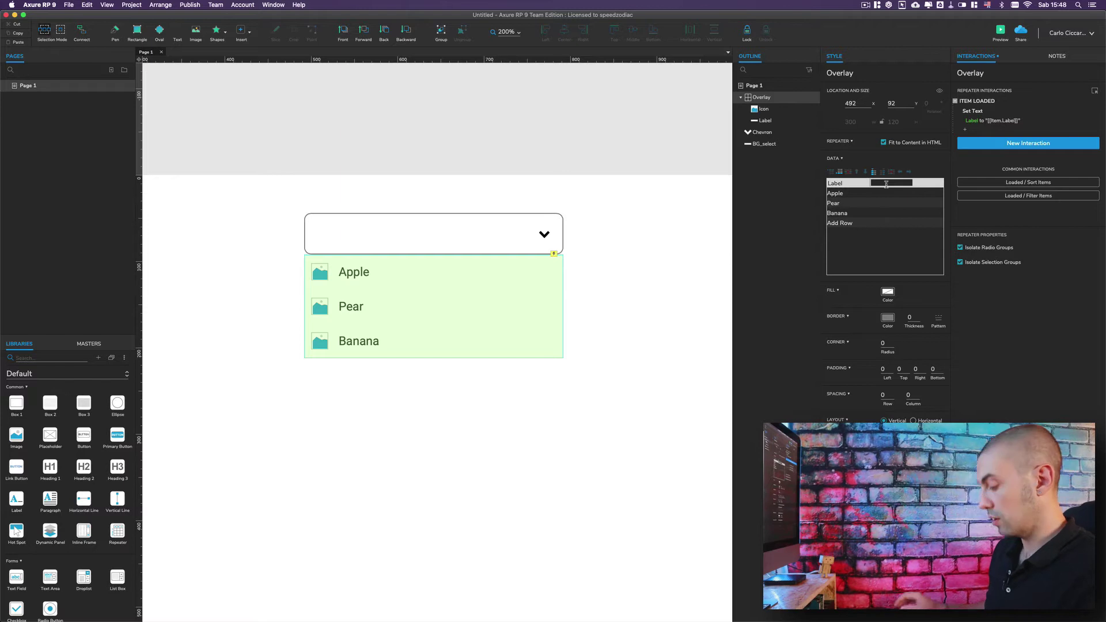
type("Icon")
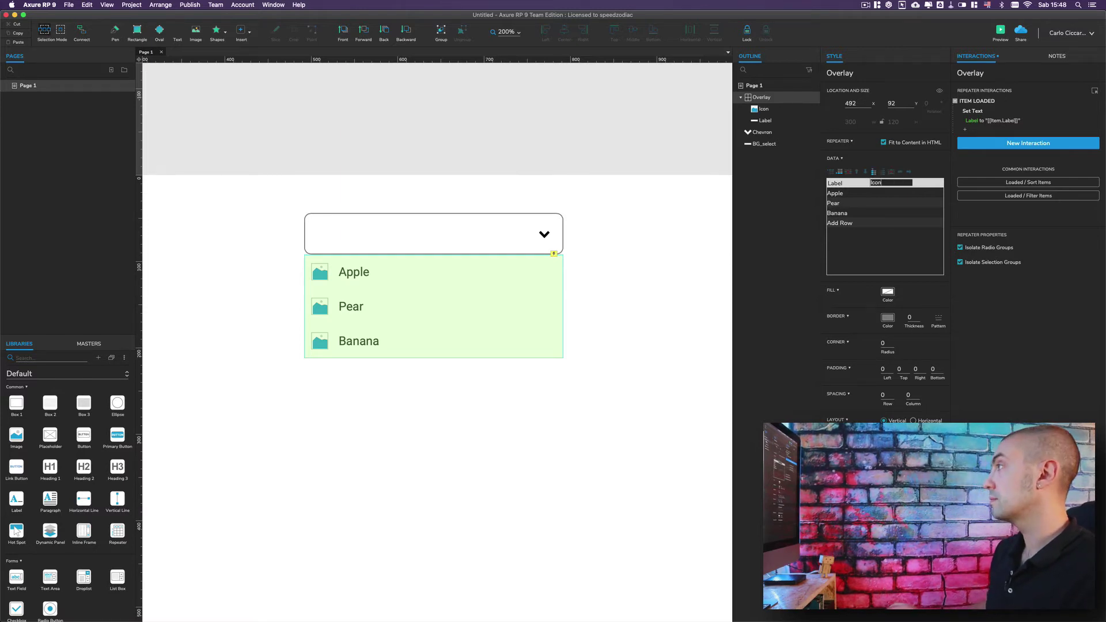
key("Return")
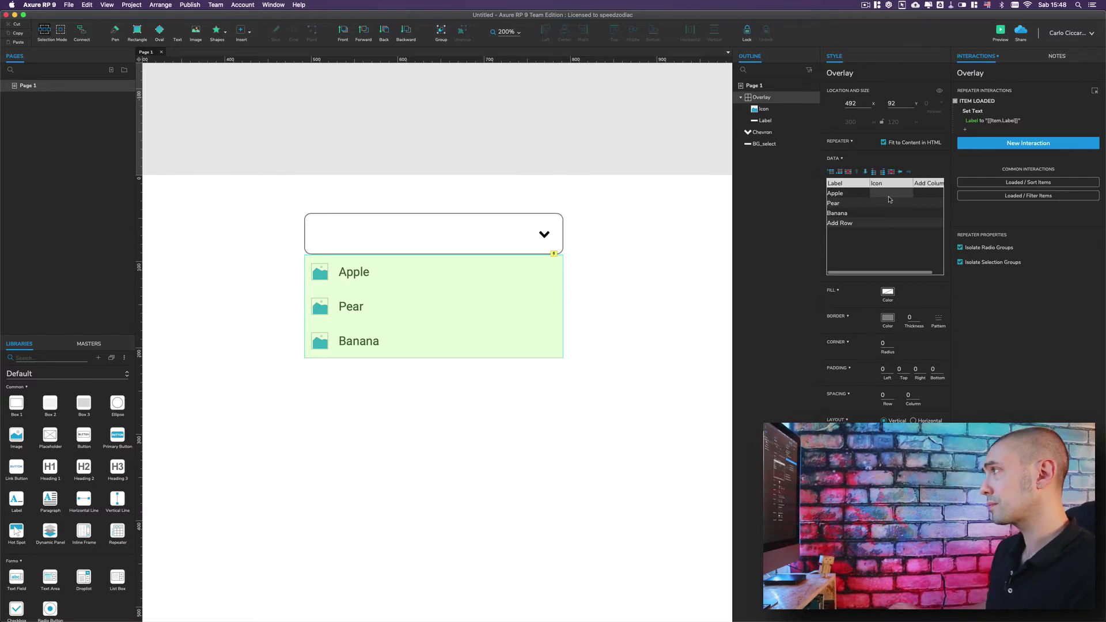
Switch to Icons8, place its window over the canvas beside the repeater, and clear the banana search
right_click(890, 200)
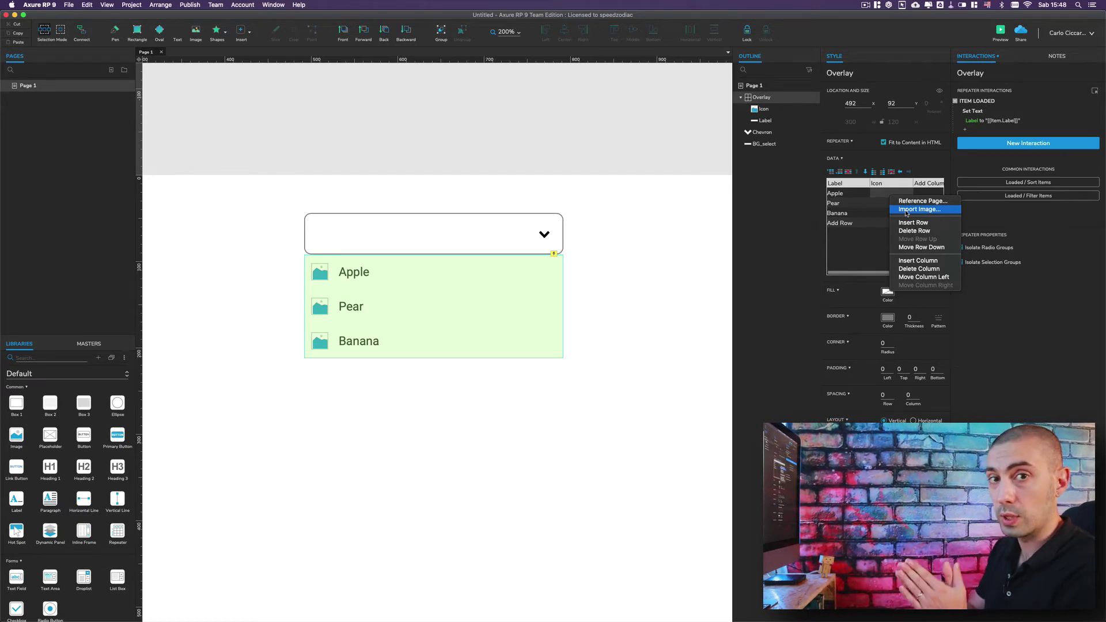
left_click(694, 380)
left_click(634, 587)
left_click_drag(735, 232, 537, 294)
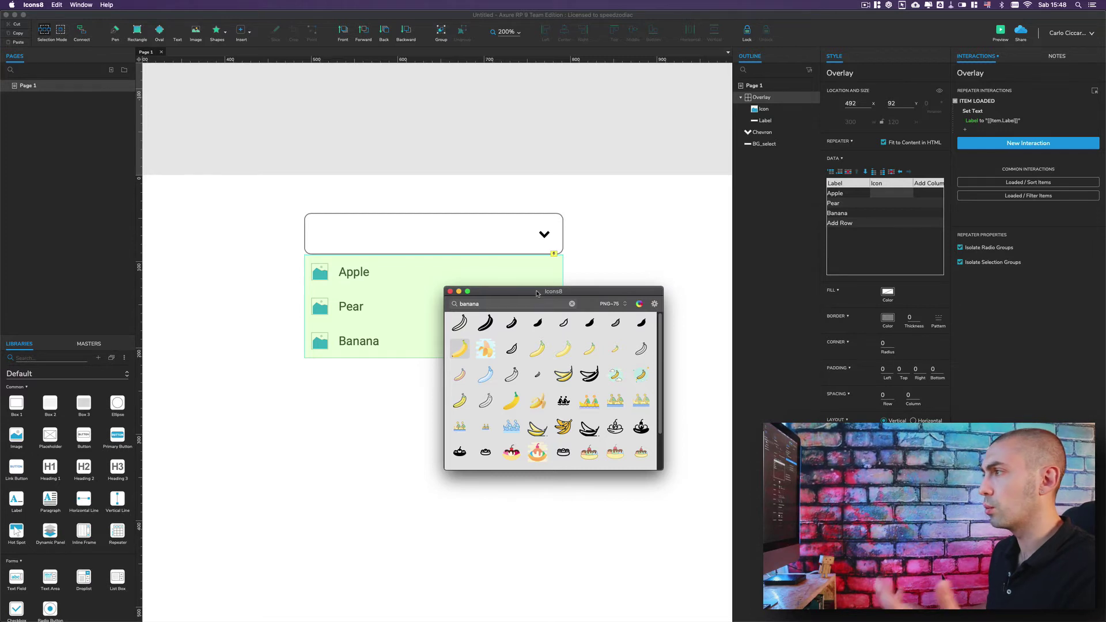
left_click(572, 306)
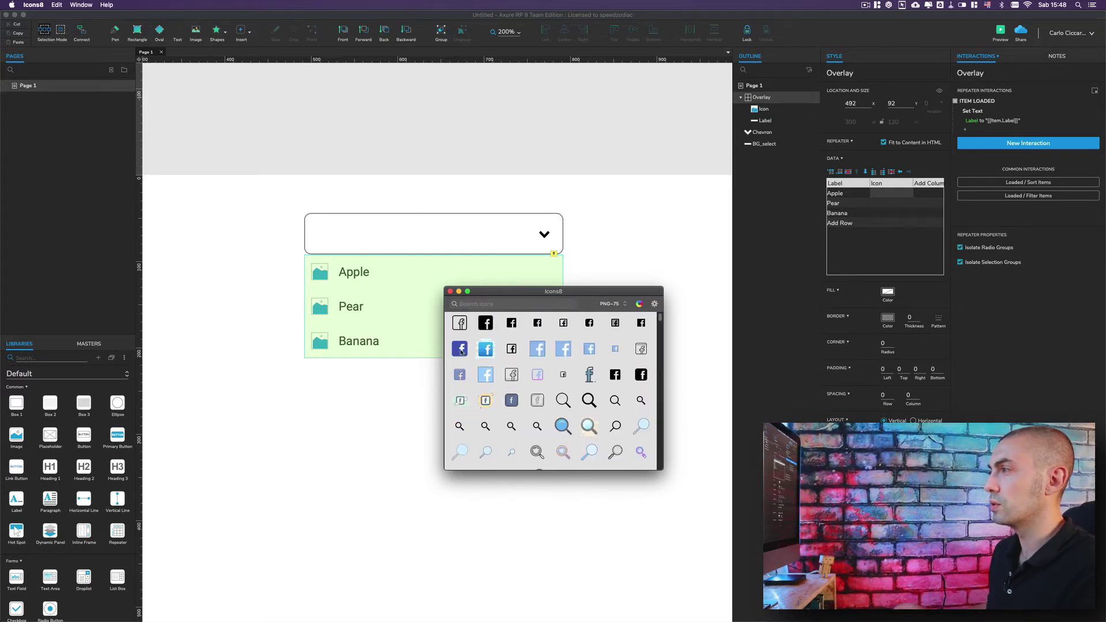
Return to Axure RP 9 and import icons8-apple.png from the Desktop into the Apple row's Icon cell
right_click(461, 352)
left_click(510, 354)
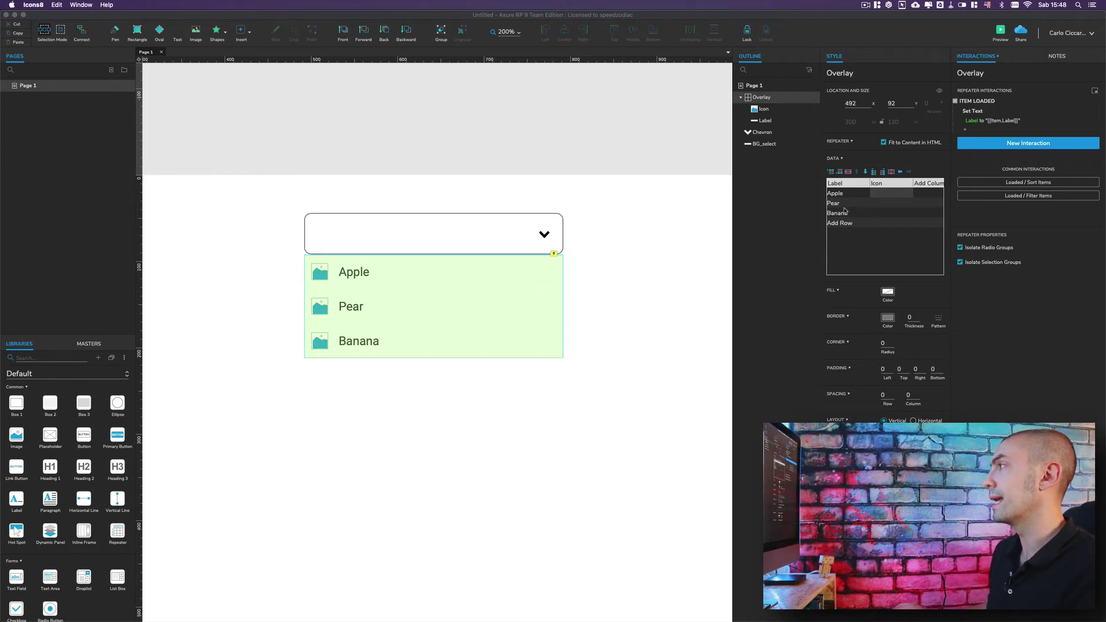
right_click(888, 196)
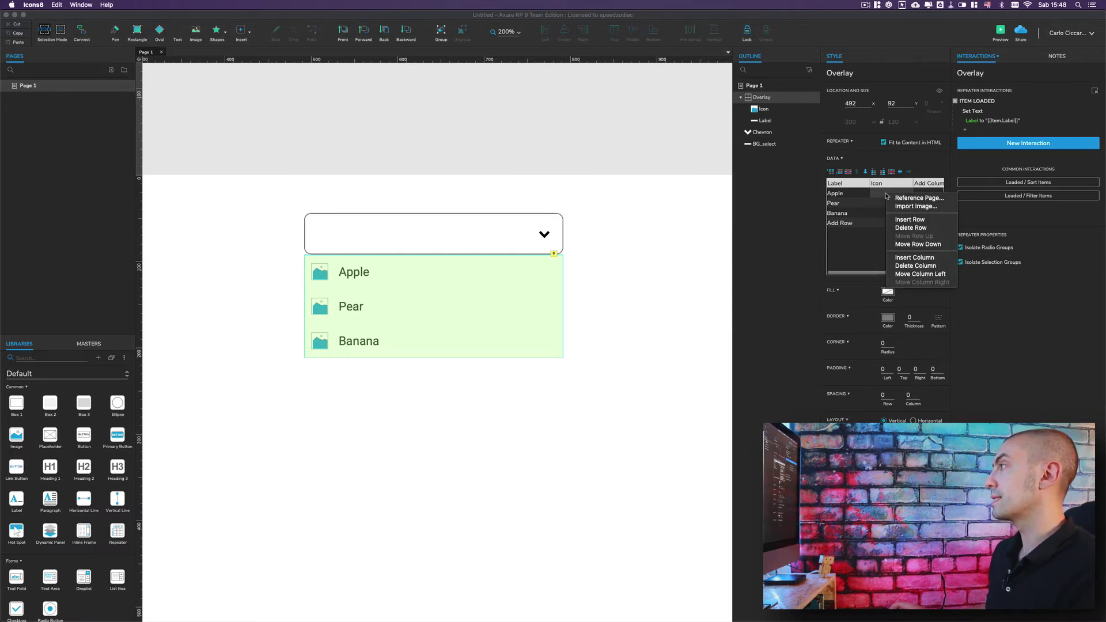
left_click(904, 209)
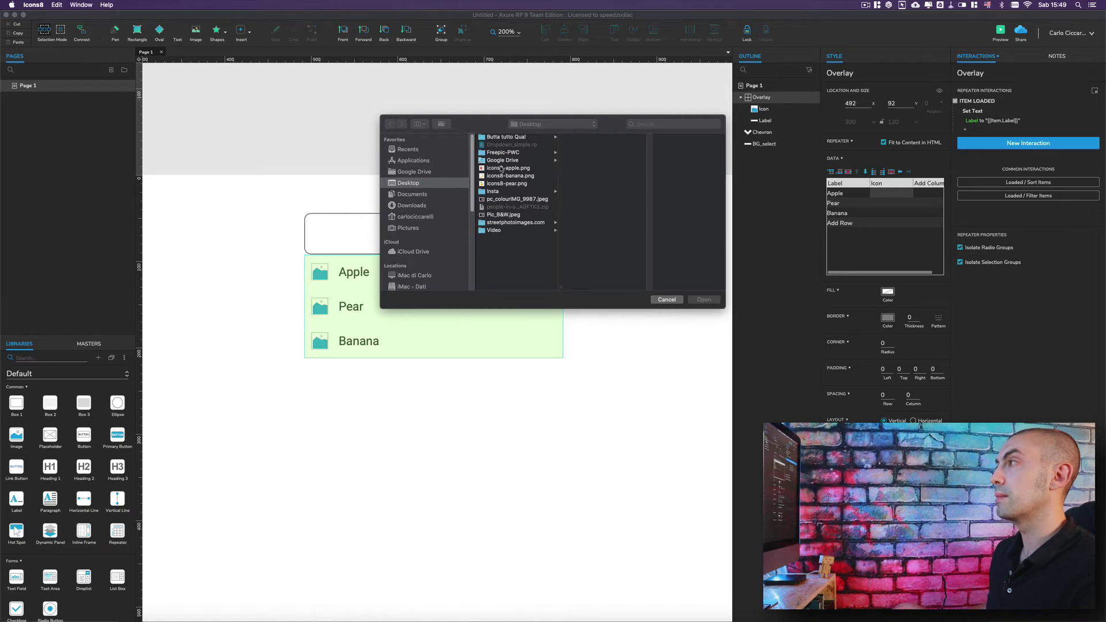
left_click(502, 169)
left_click(503, 169)
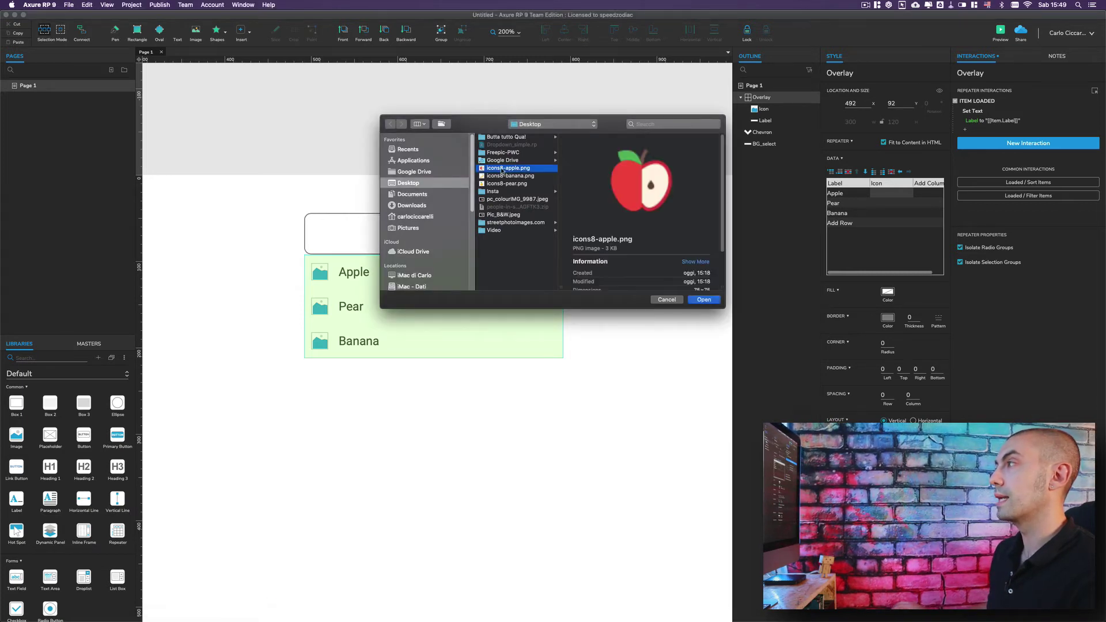
left_click(709, 300)
Import icons8-pear.png from the Desktop into the Pear row's Icon cell
right_click(892, 203)
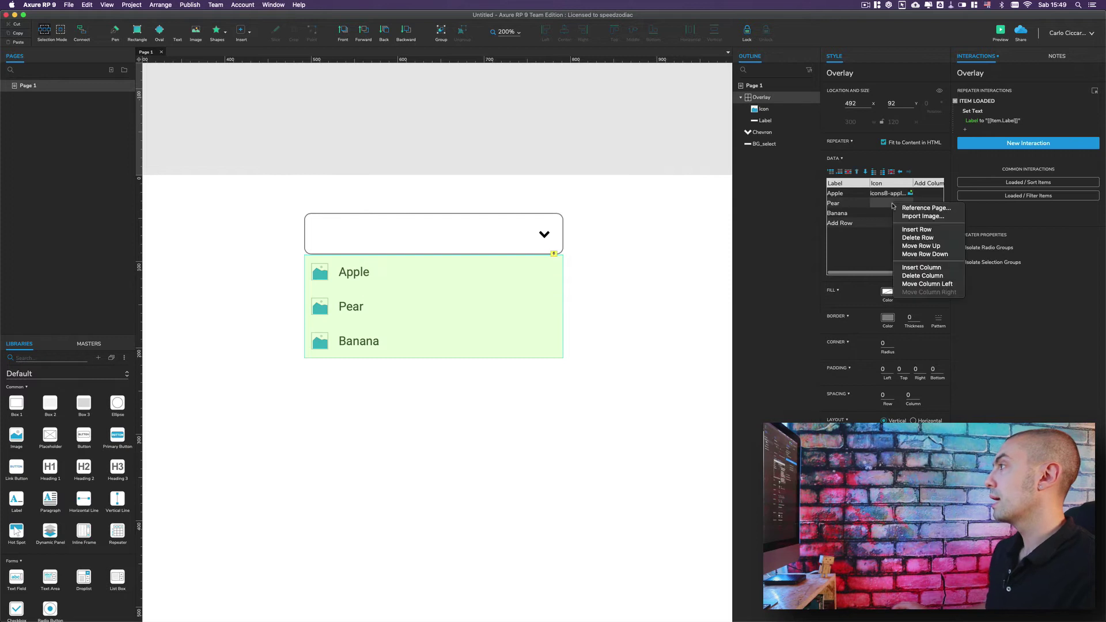
left_click(904, 217)
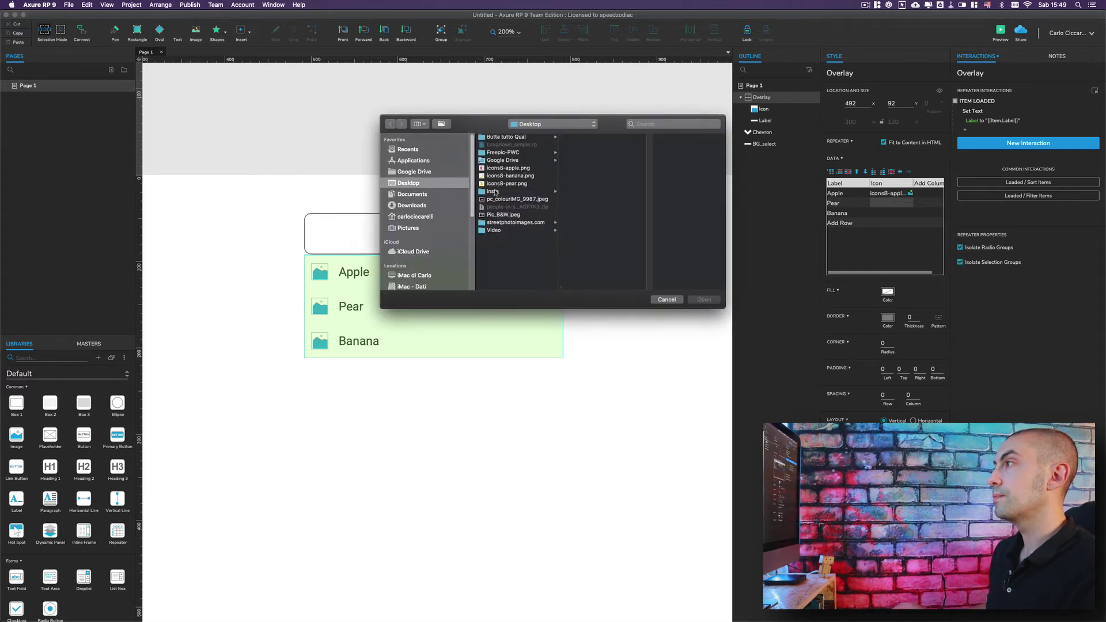
left_click(502, 183)
left_click(705, 300)
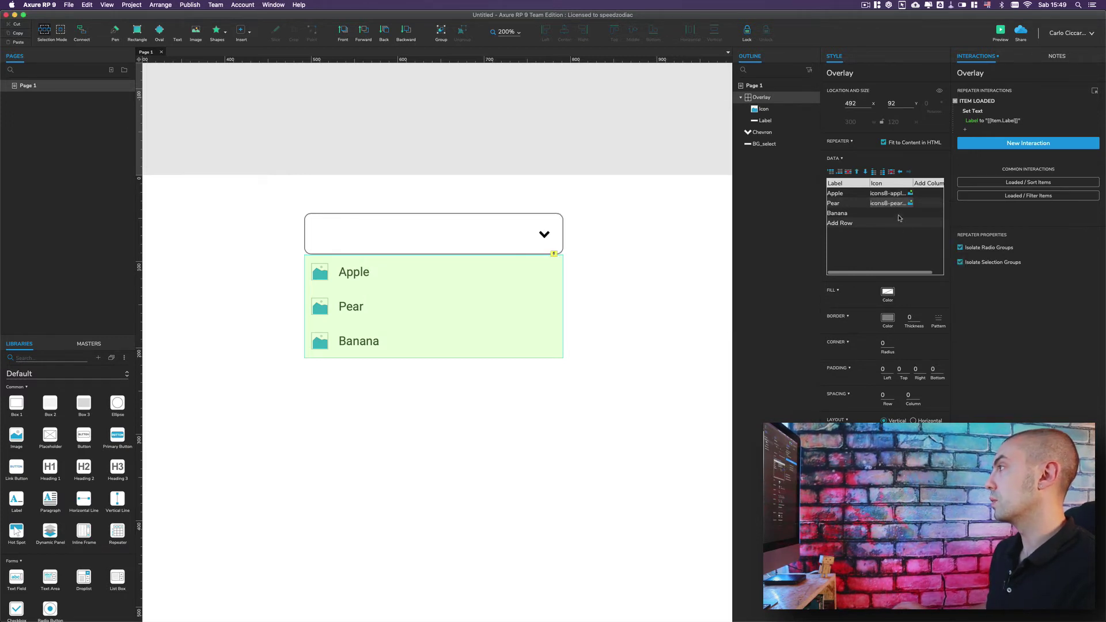
Import icons8-banana.png from the Desktop into the Banana row's Icon cell
right_click(898, 214)
left_click(909, 228)
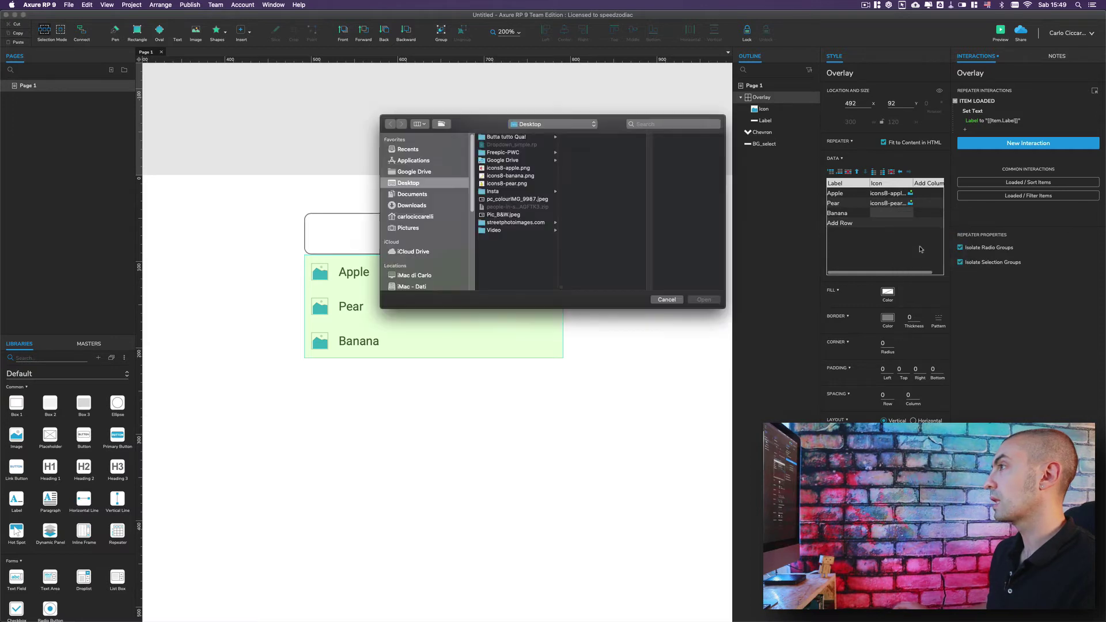
left_click(511, 176)
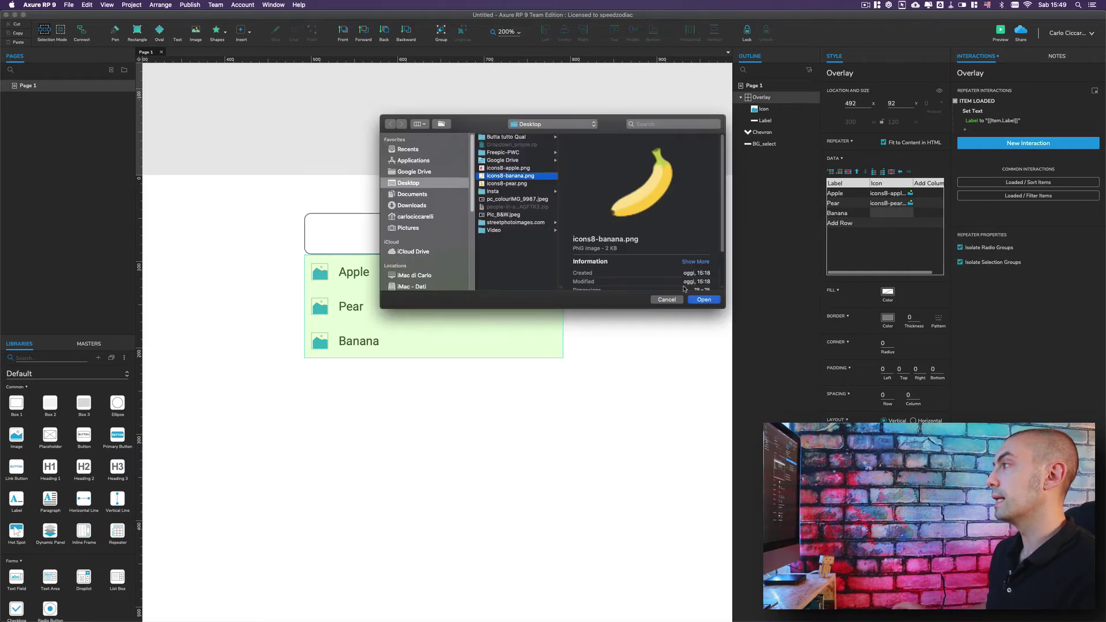
left_click(703, 299)
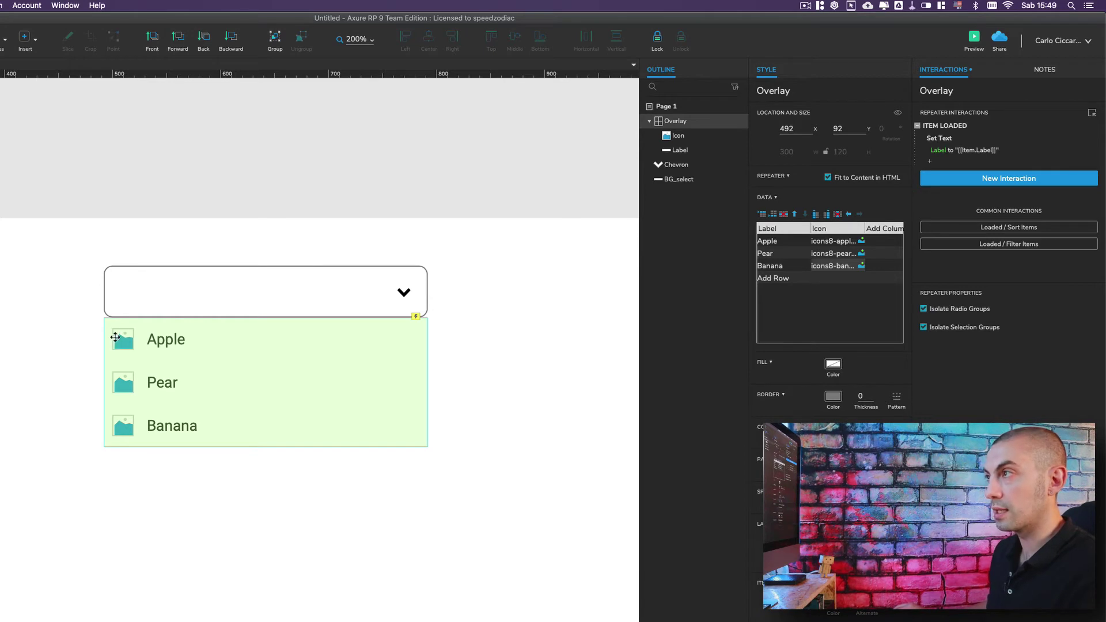
Add a Set Image action targeting the Icon widget to the Overlay repeater's Item Loaded event
mouse_move(935, 123)
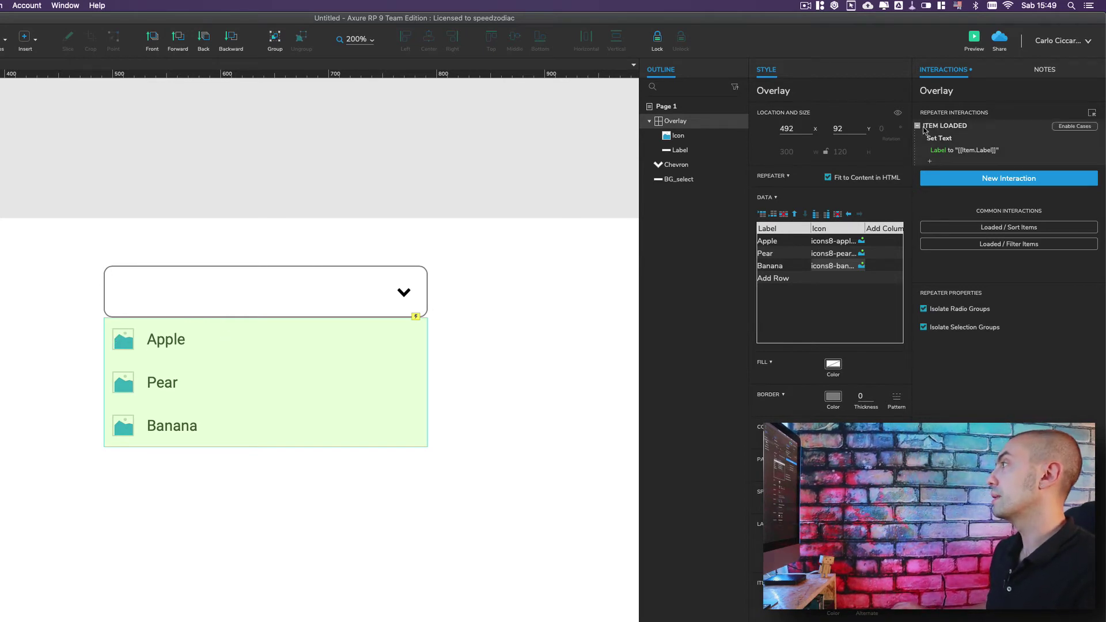
mouse_move(938, 144)
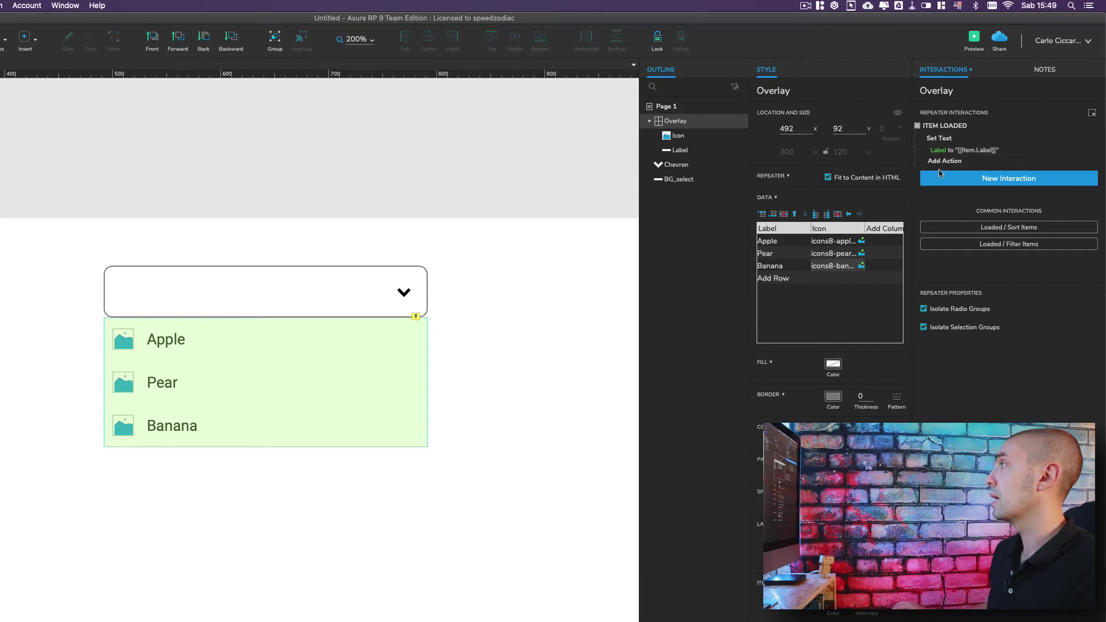
left_click(941, 162)
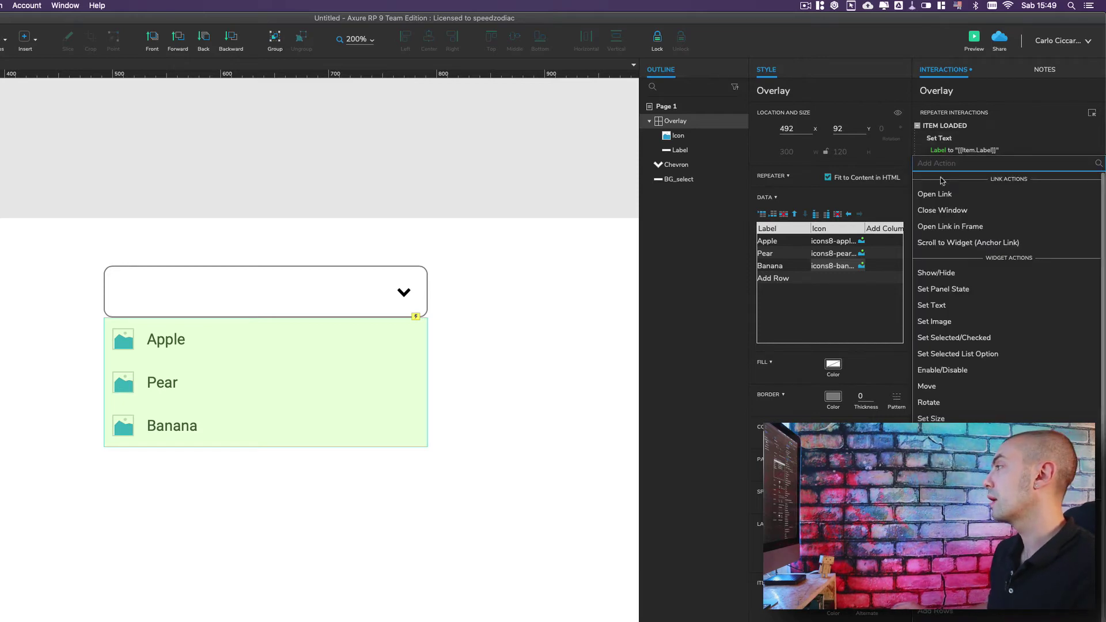
left_click(943, 321)
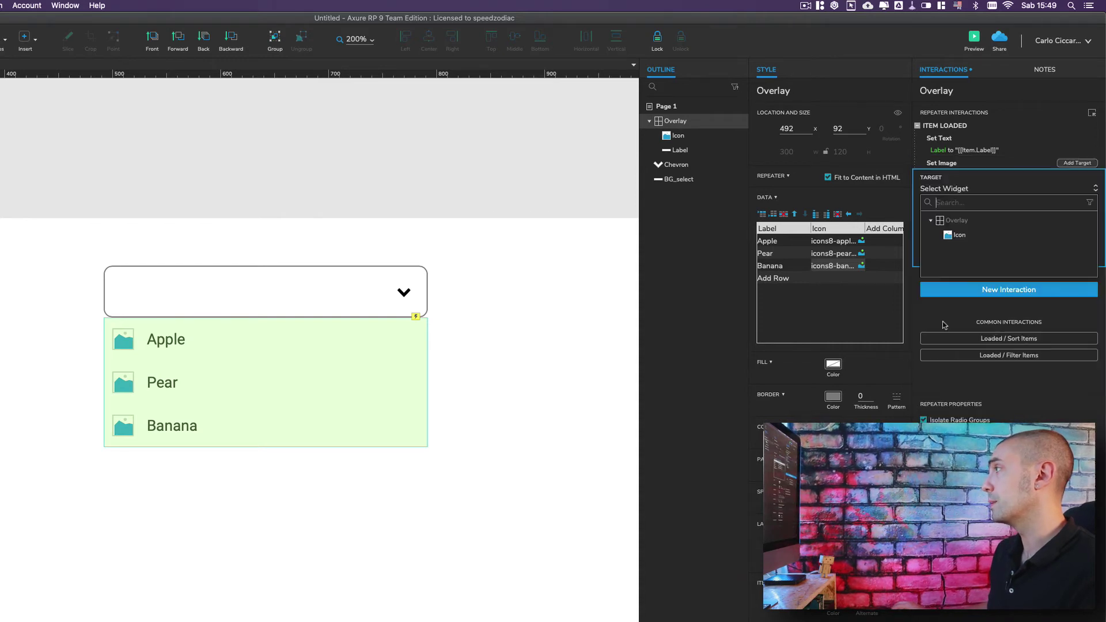
left_click(960, 236)
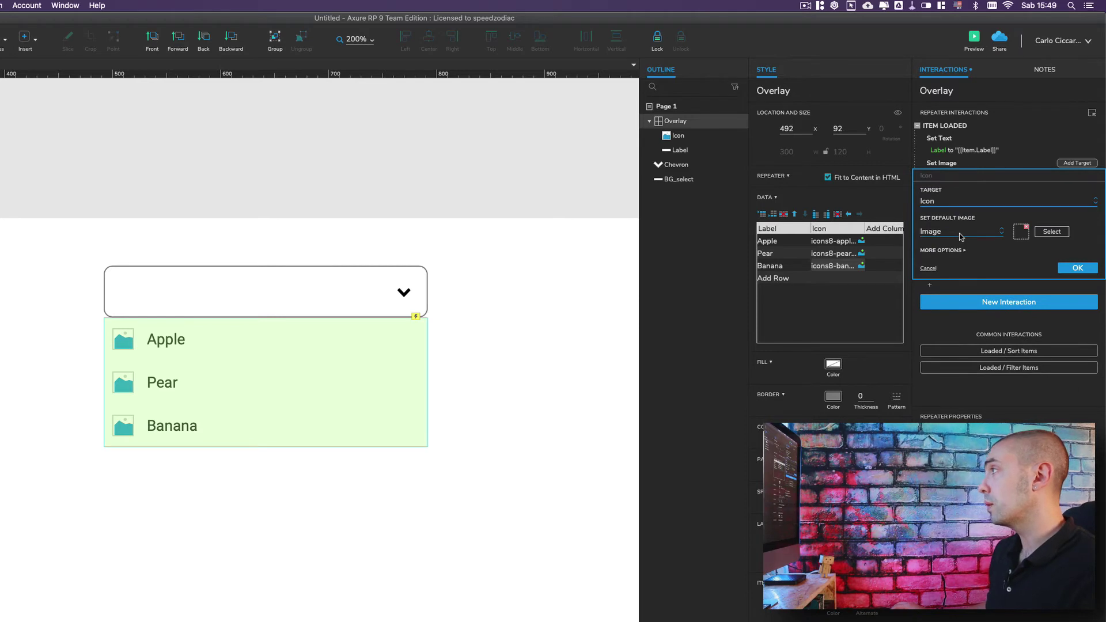
Set the Set Image action's default image to the value [[Item.Icon]] and finish the action
left_click(961, 232)
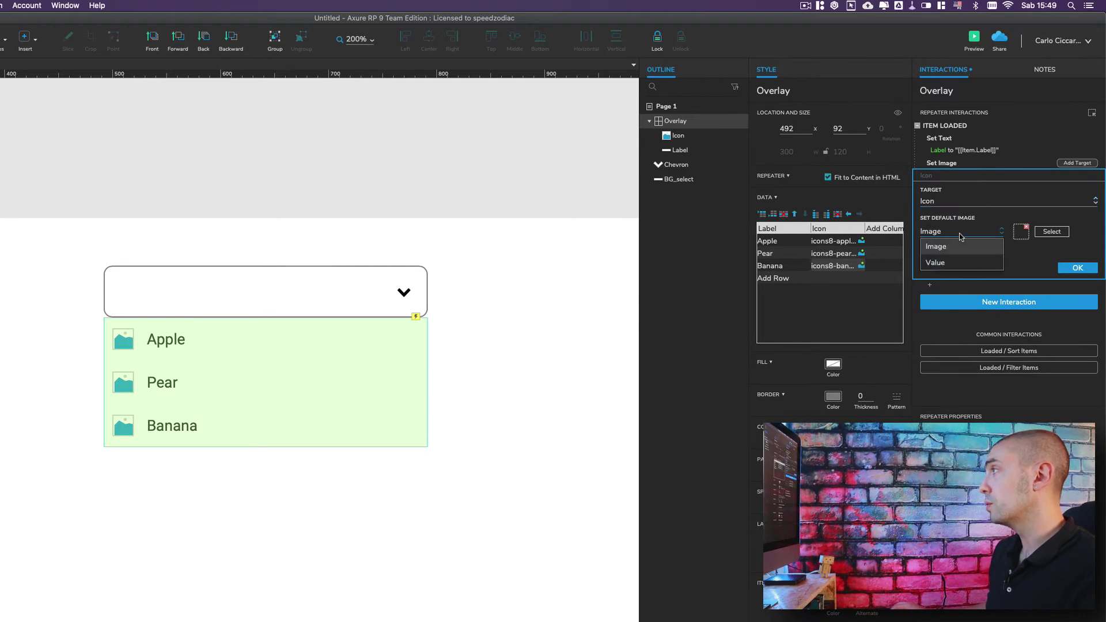
left_click(948, 264)
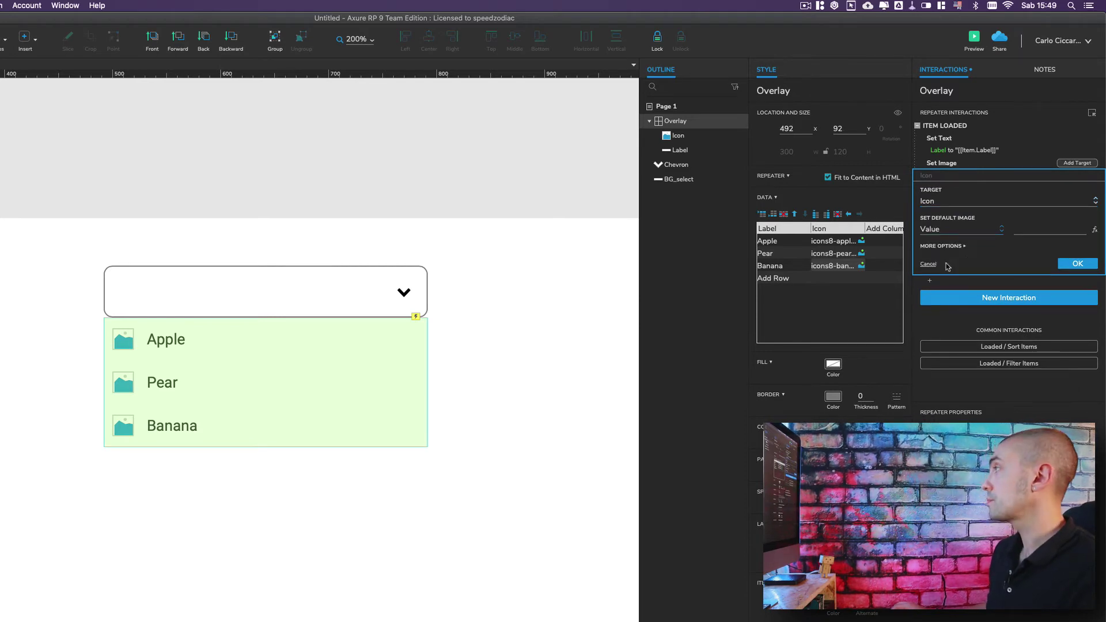
left_click(1095, 230)
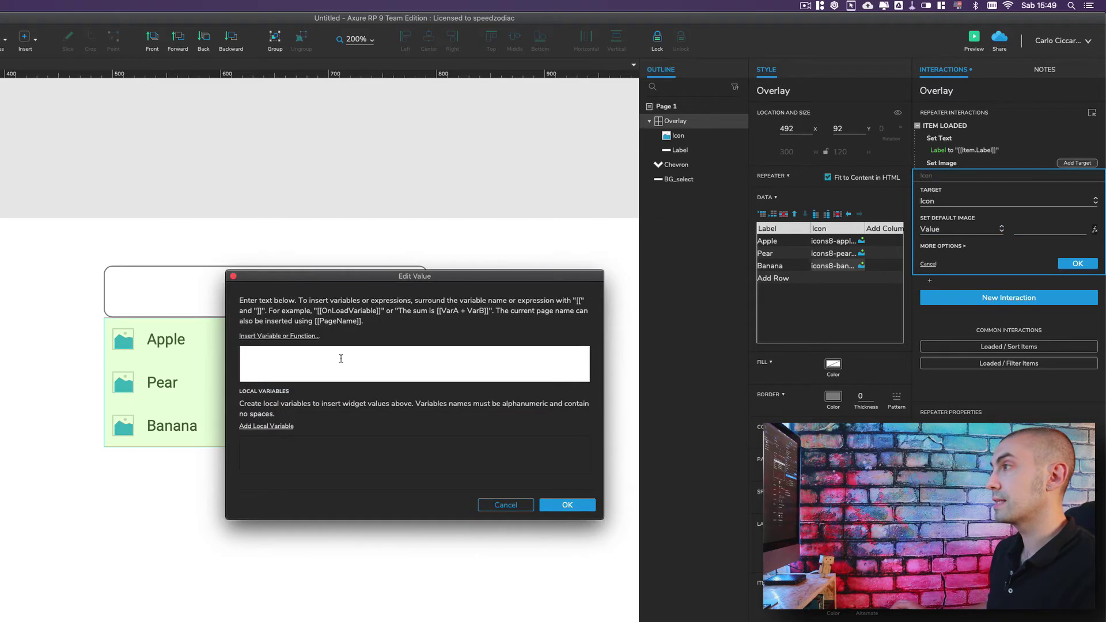
left_click(280, 337)
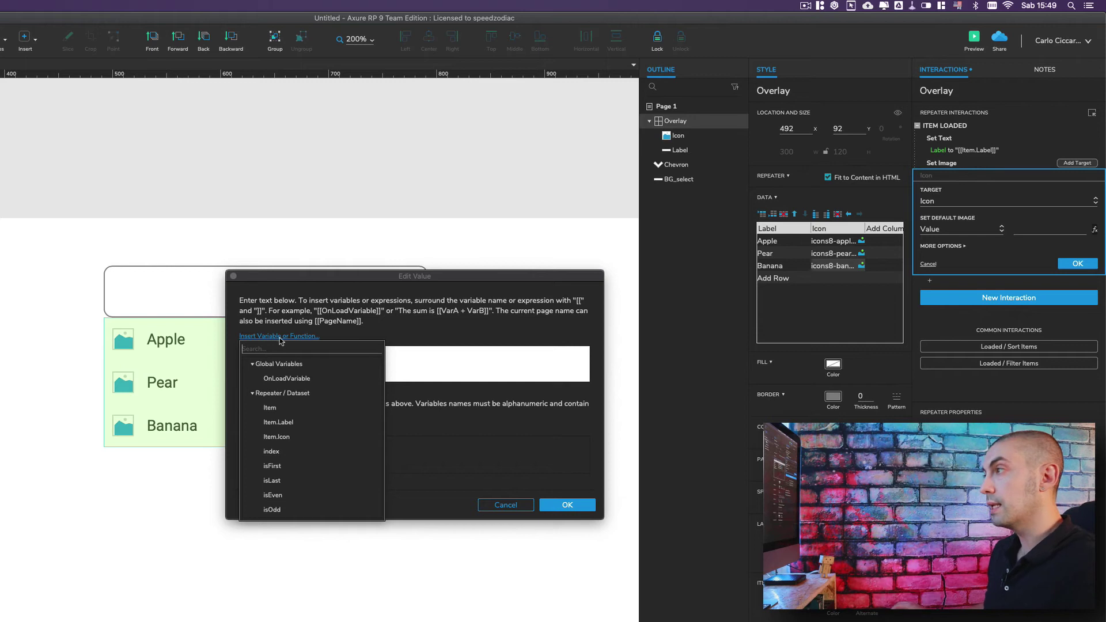
left_click(277, 437)
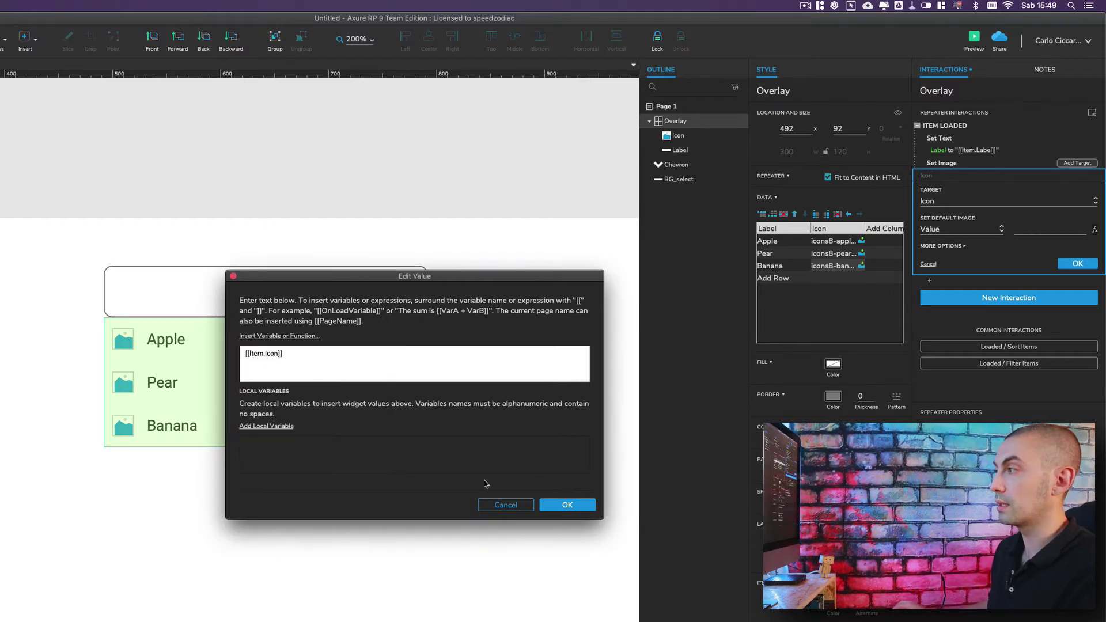
left_click(568, 506)
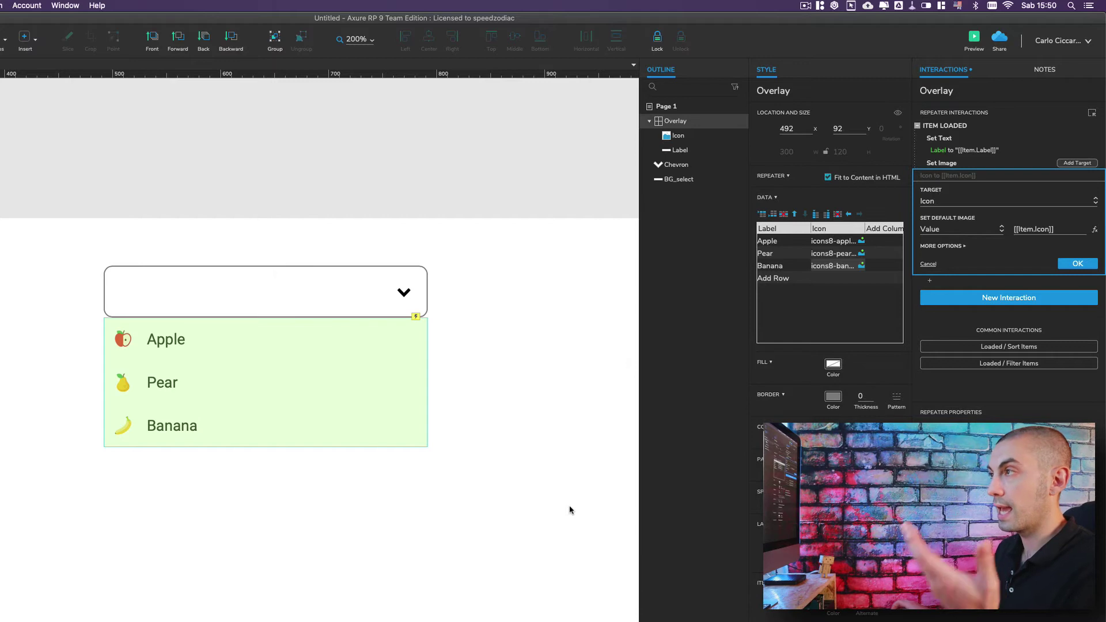
left_click(273, 497)
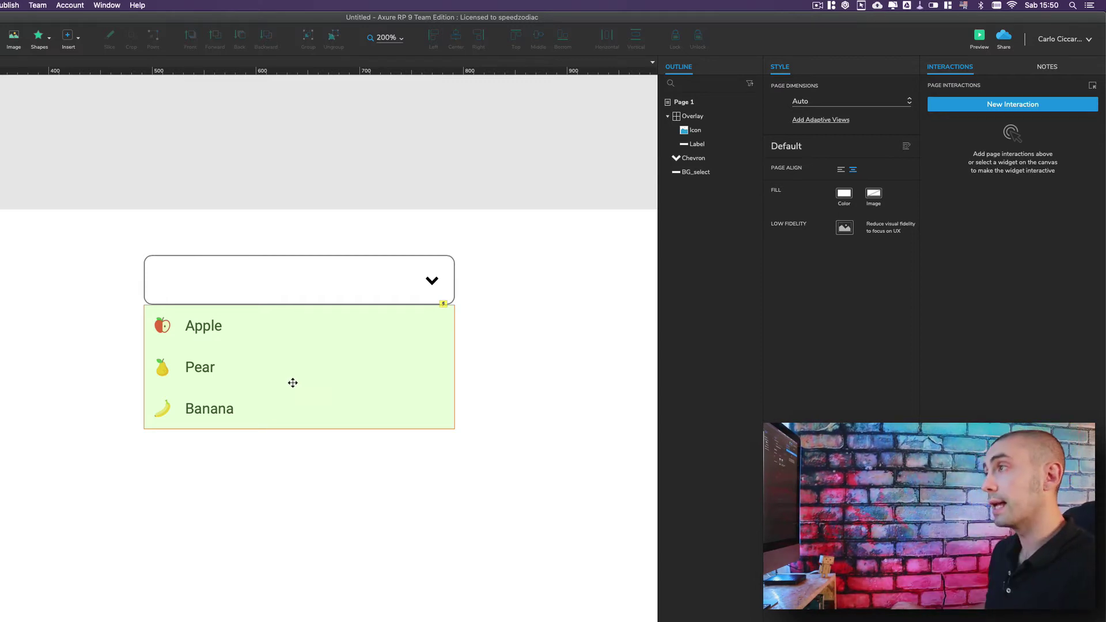
Convert the Overlay repeater into a dynamic panel
mouse_move(696, 118)
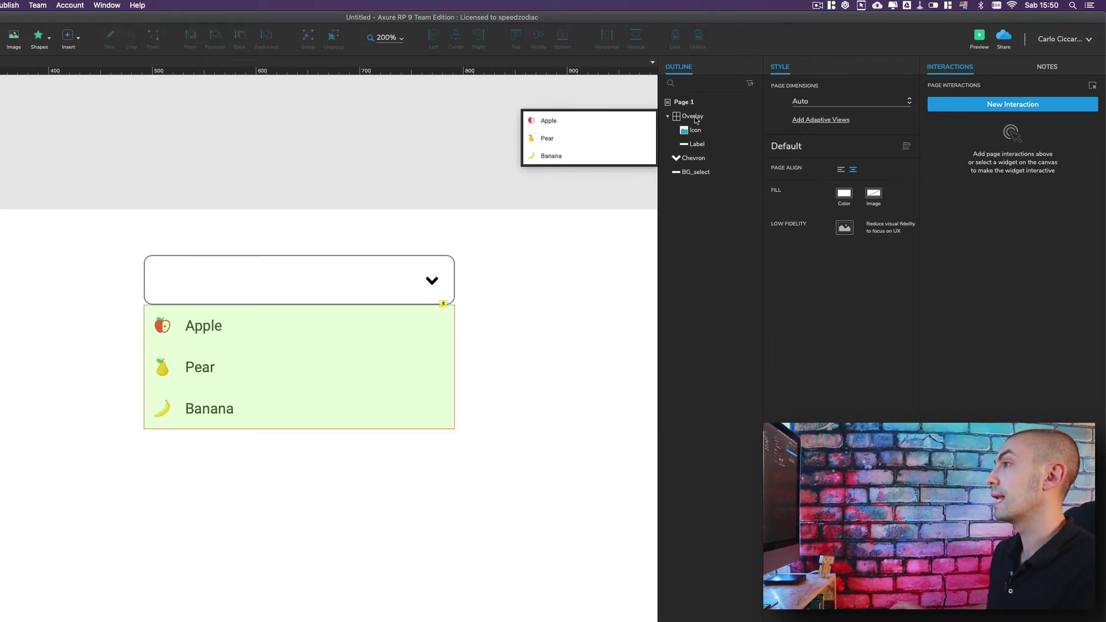
left_click(279, 358)
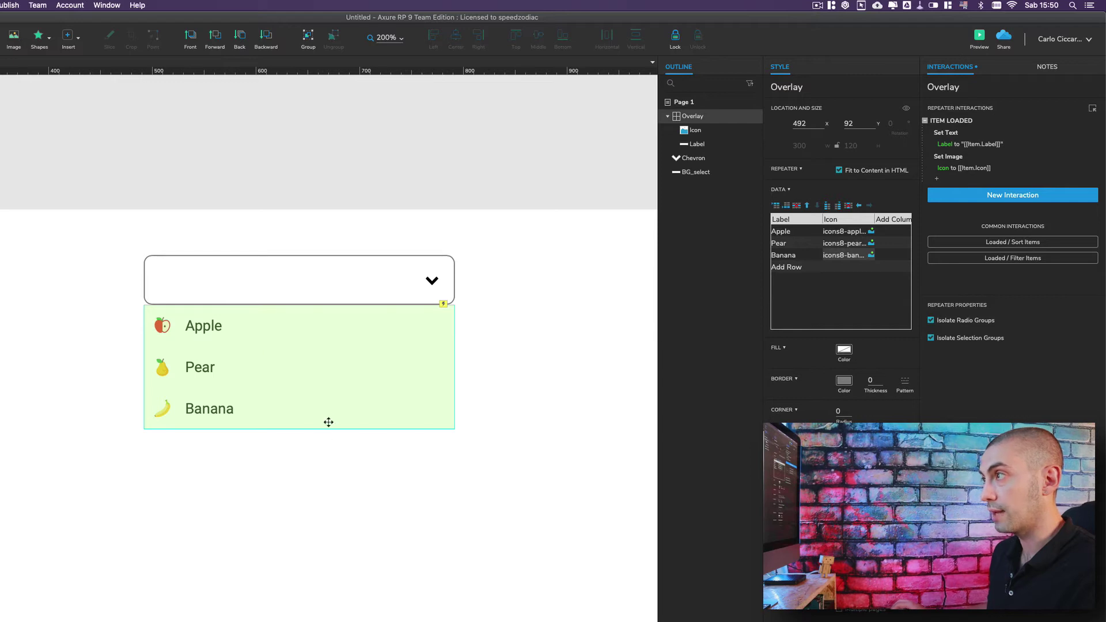
right_click(316, 394)
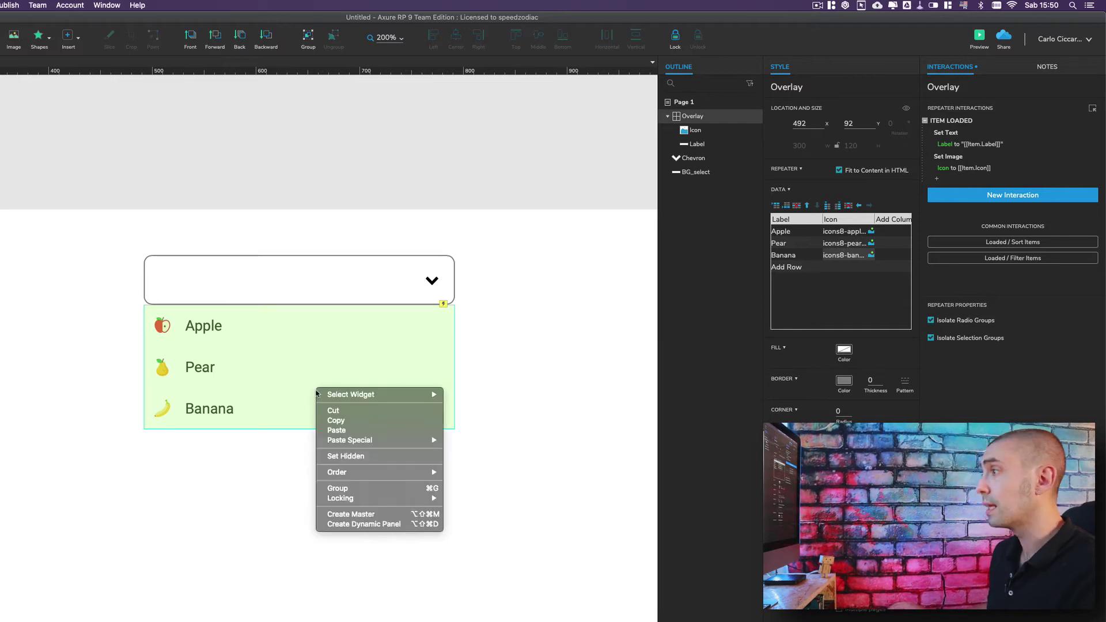
left_click(359, 525)
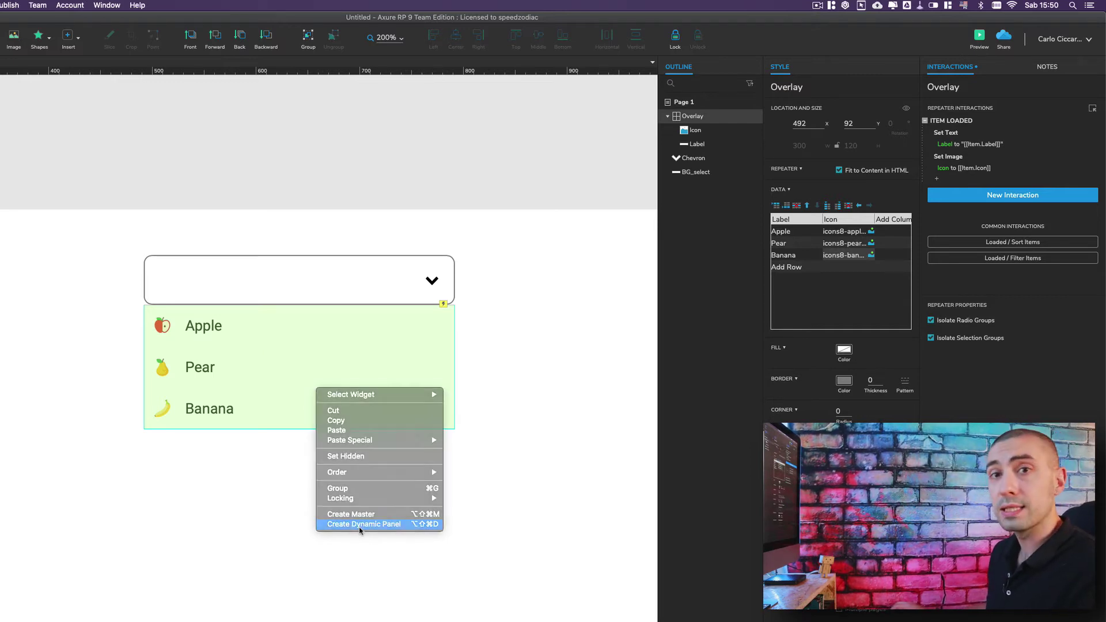
Set the corner radius of the dynamic panel's State1 to 8 and open its corner visibility options
mouse_move(711, 121)
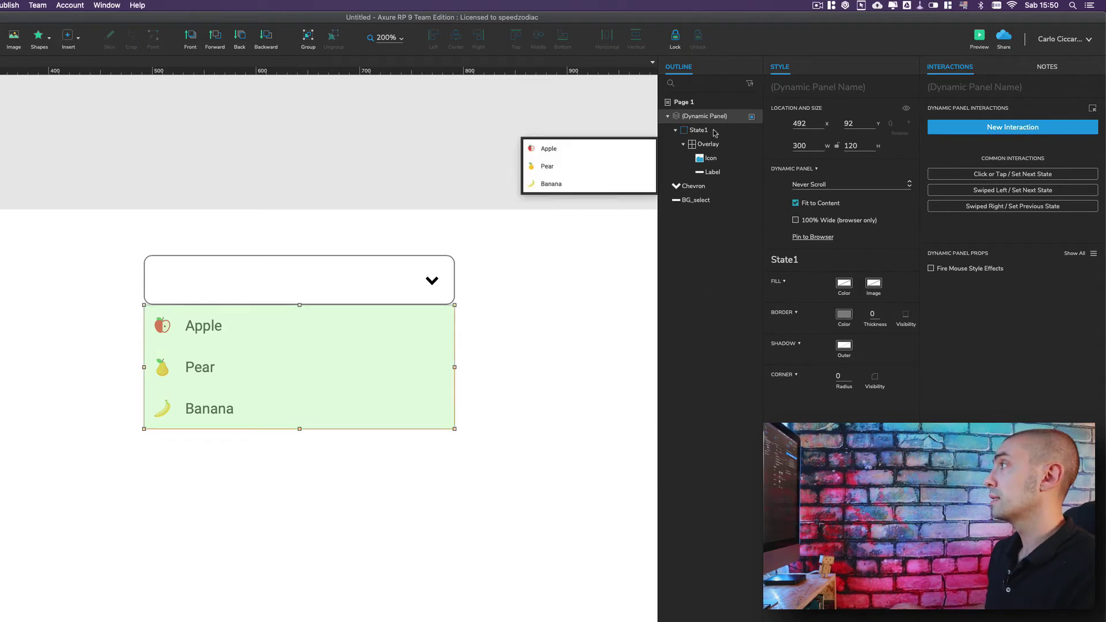
double_click(711, 121)
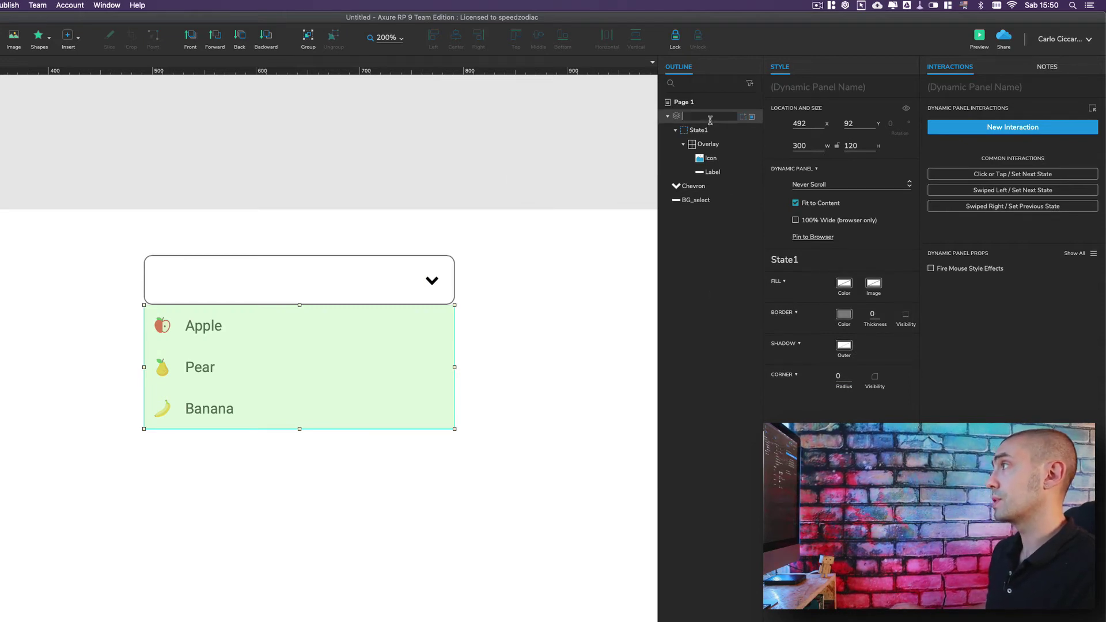
left_click(839, 376)
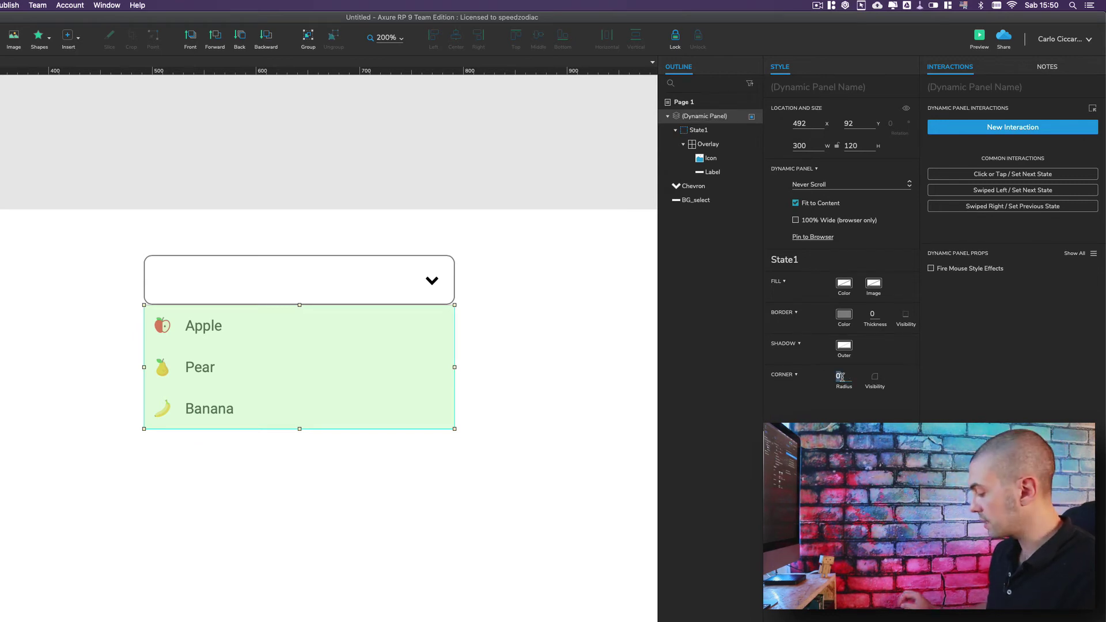
type("8")
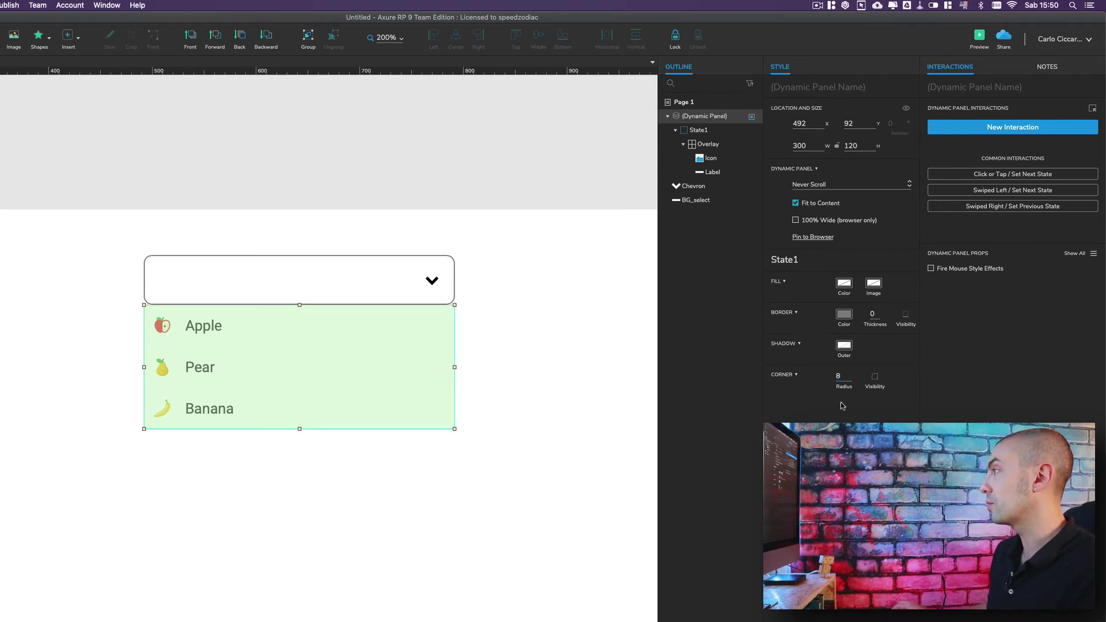
left_click(875, 376)
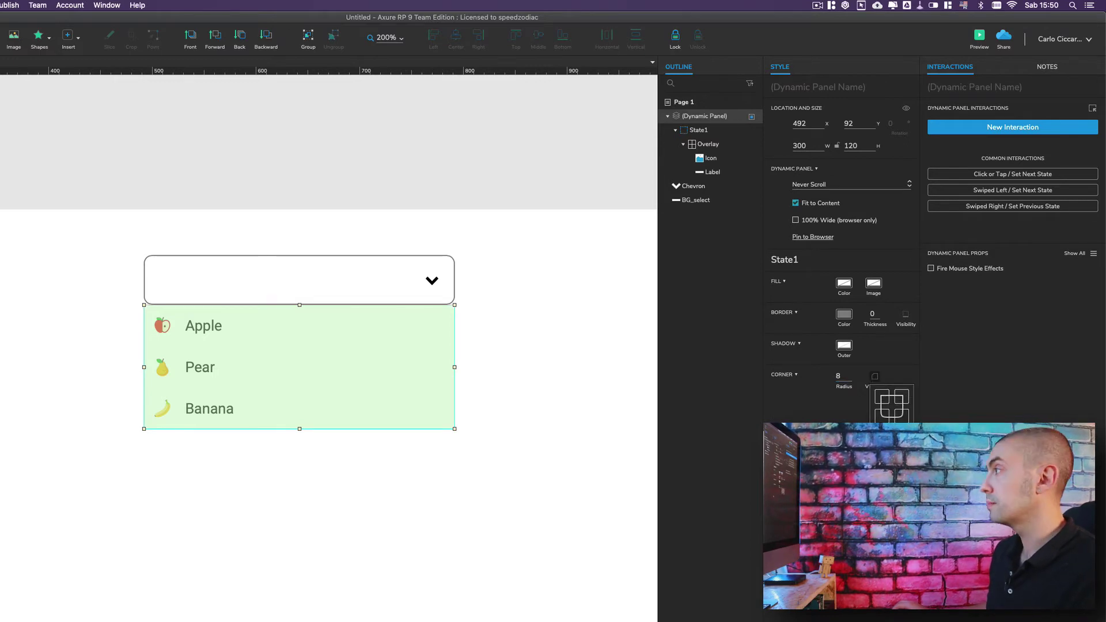
left_click(844, 384)
Enable an outer shadow on the dynamic panel's State1 with X offset 0, Y offset 4 and blur 16
left_click(846, 348)
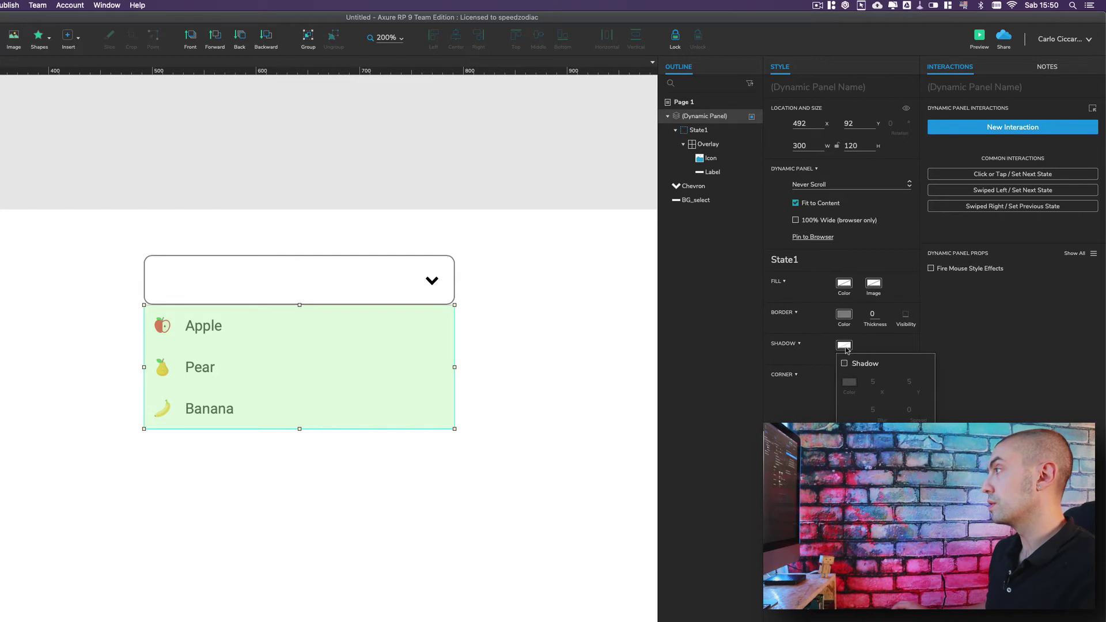
left_click(844, 364)
double_click(880, 382)
type("0")
key("Tab")
type("4")
key("Tab")
type("16")
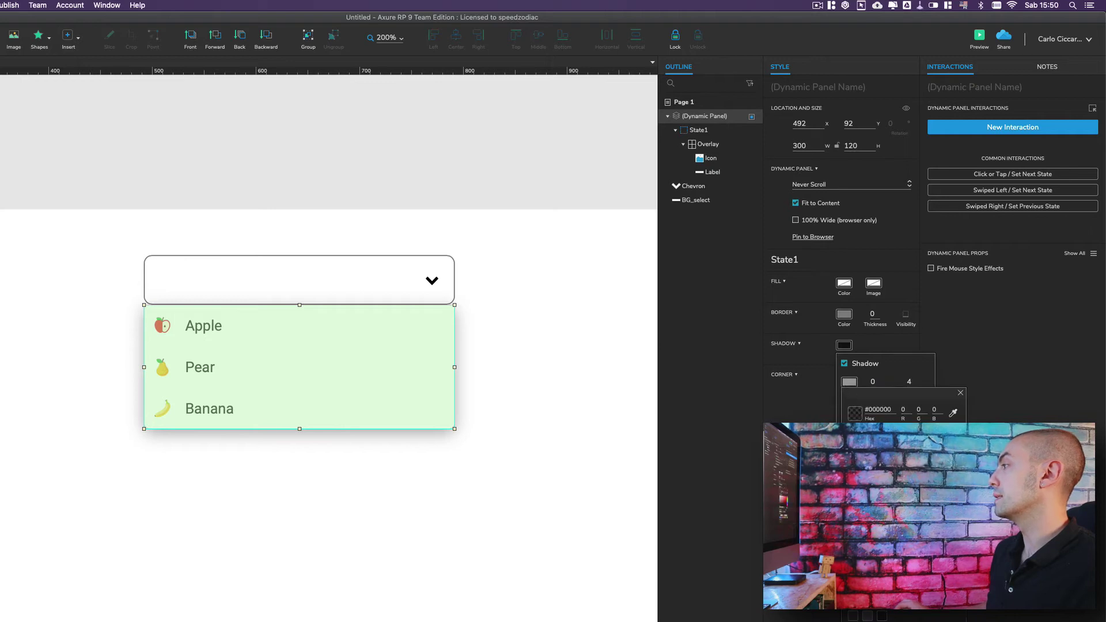
key("Escape")
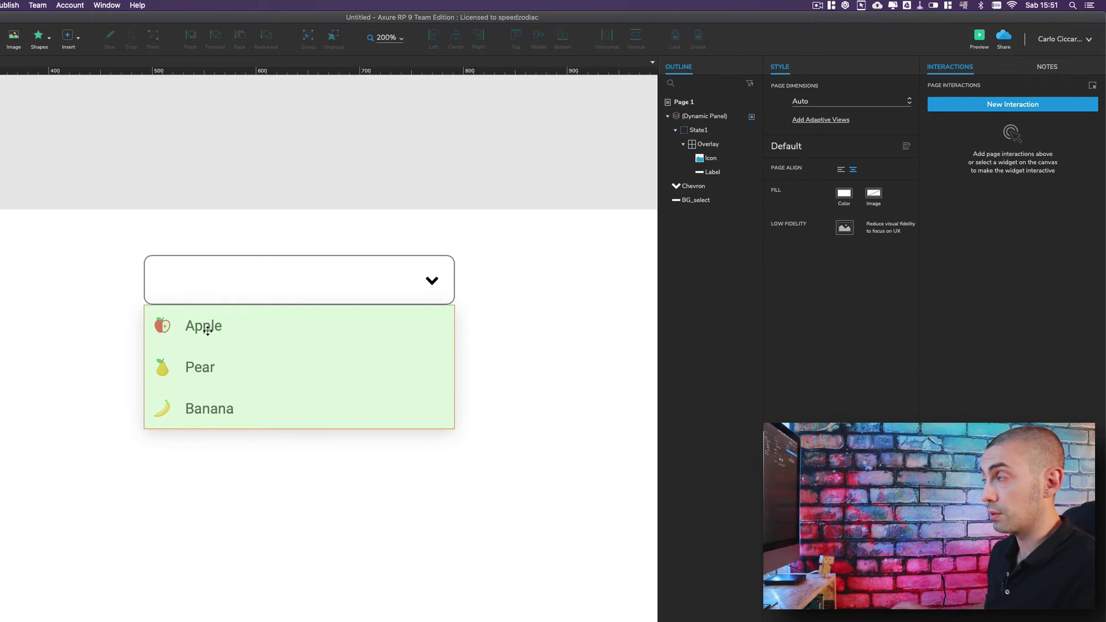
Open the Overlay repeater inside the dynamic panel and add a MouseOver style effect to its Label
left_click(279, 330)
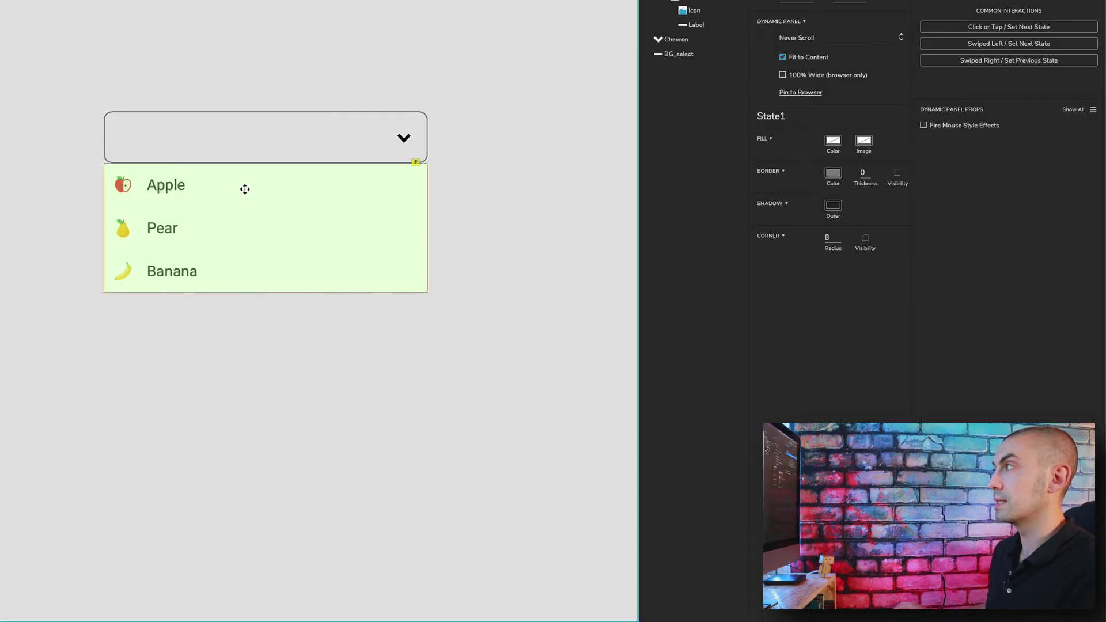
left_click(242, 189)
double_click(242, 191)
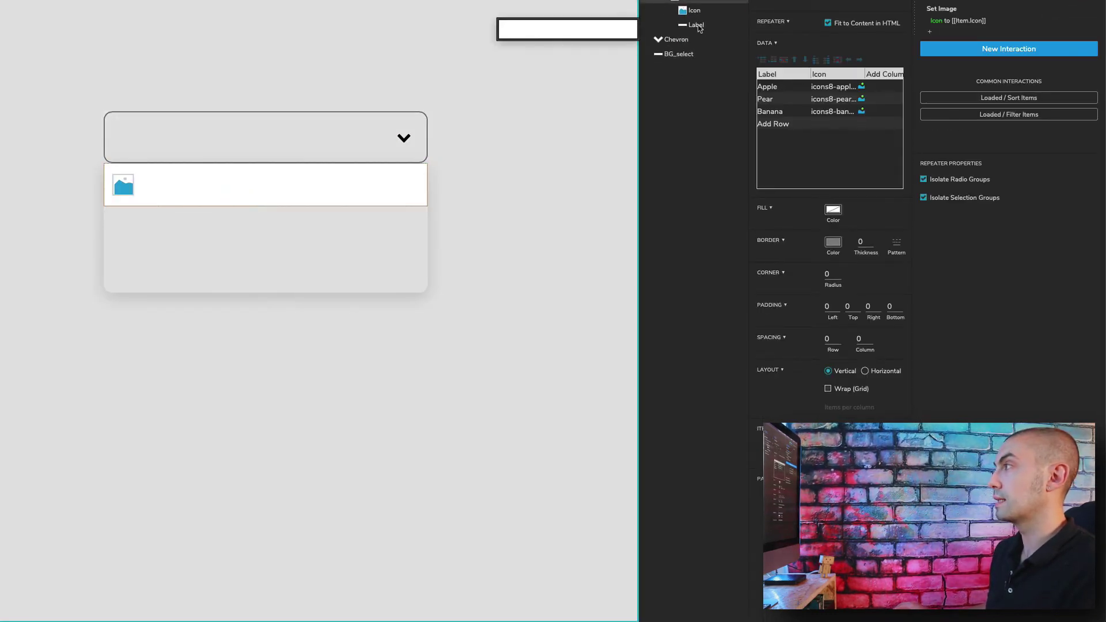
left_click(698, 26)
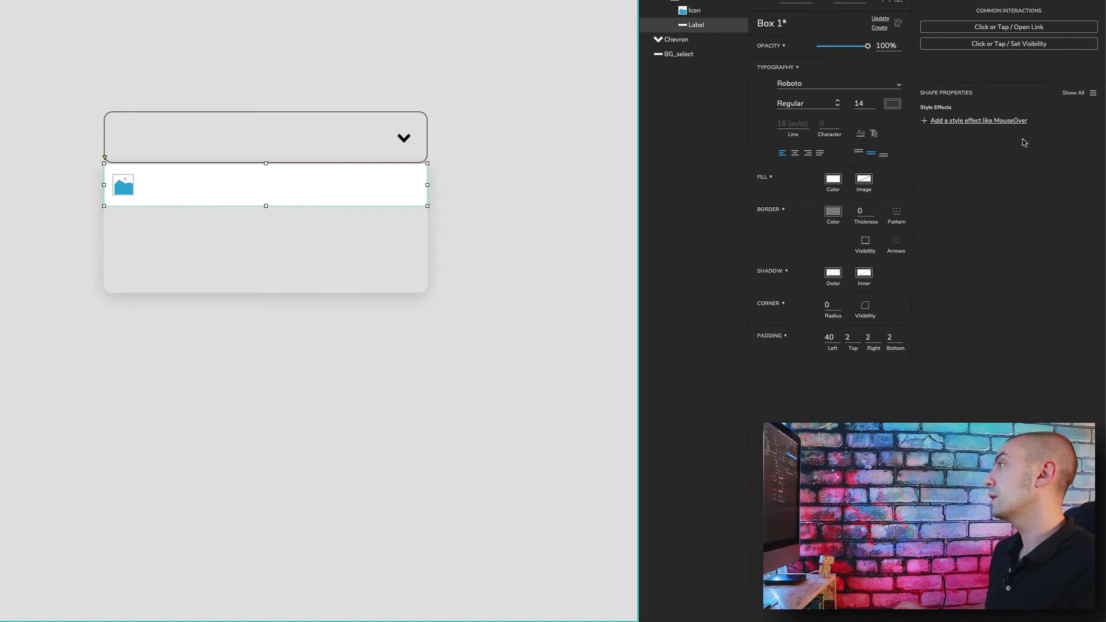
left_click(957, 123)
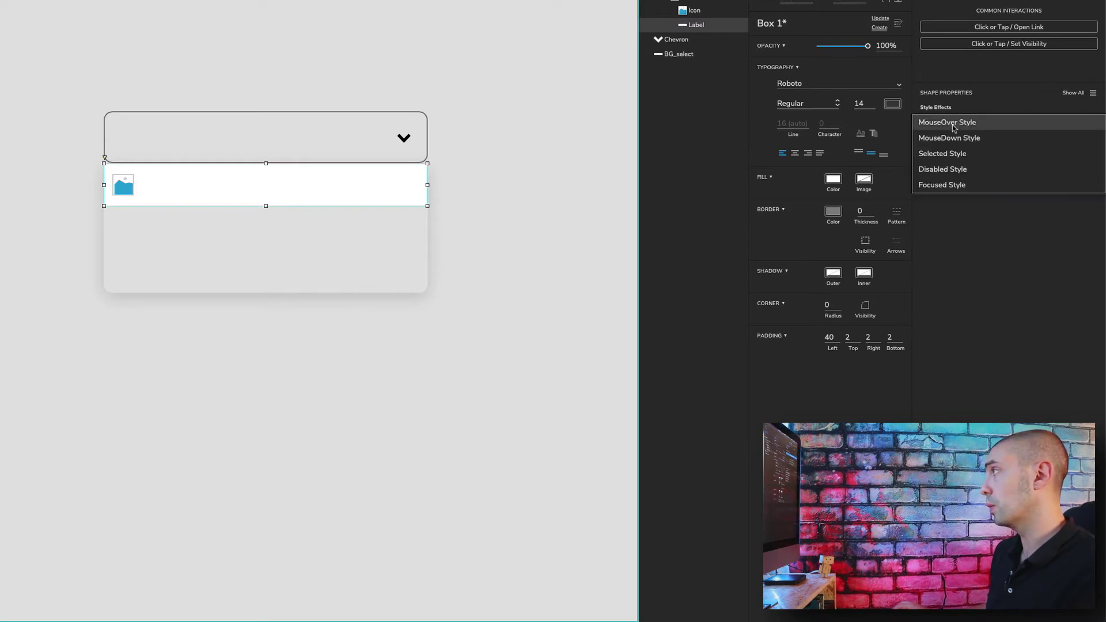
left_click(954, 123)
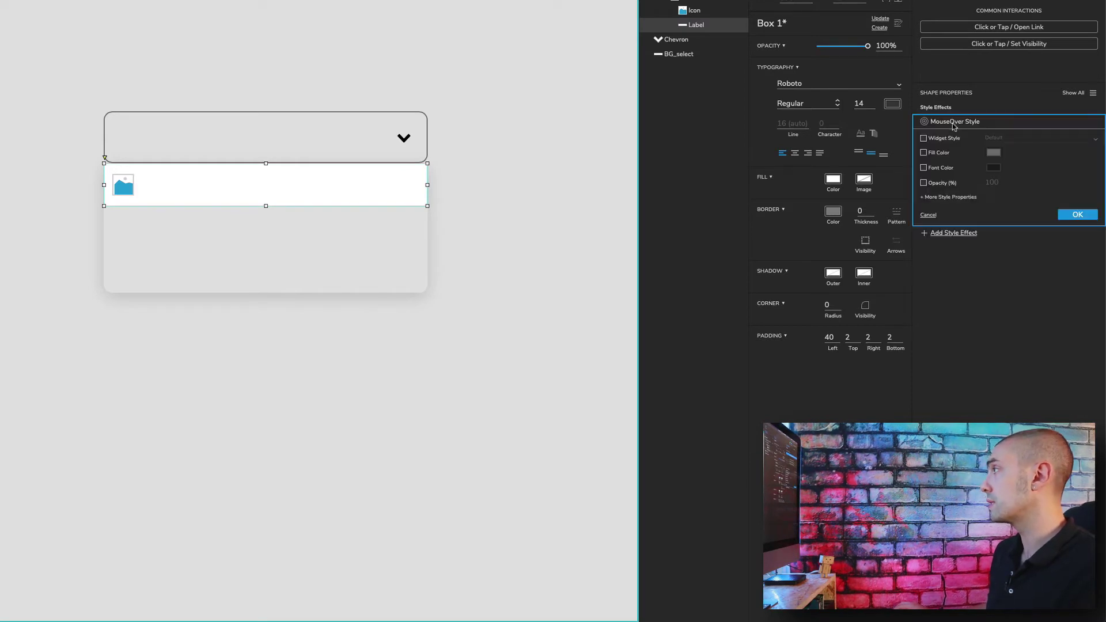
Enable the fill color in the Label's MouseOver style, set it to F2F2F2 and confirm the style
left_click(924, 153)
left_click(996, 155)
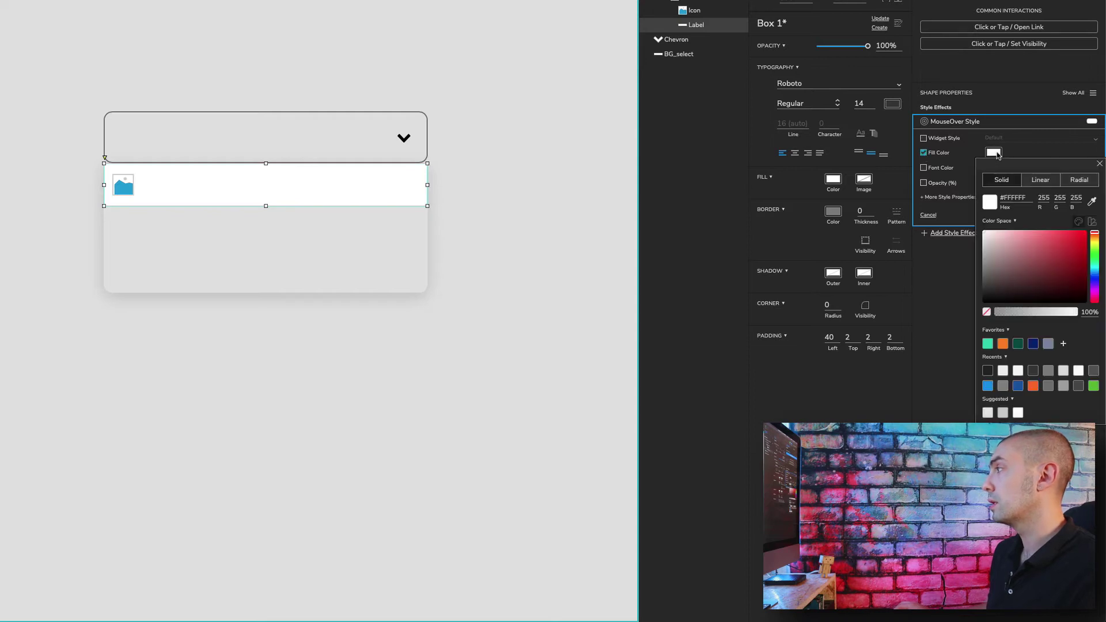
left_click(1011, 197)
type("2f12f2")
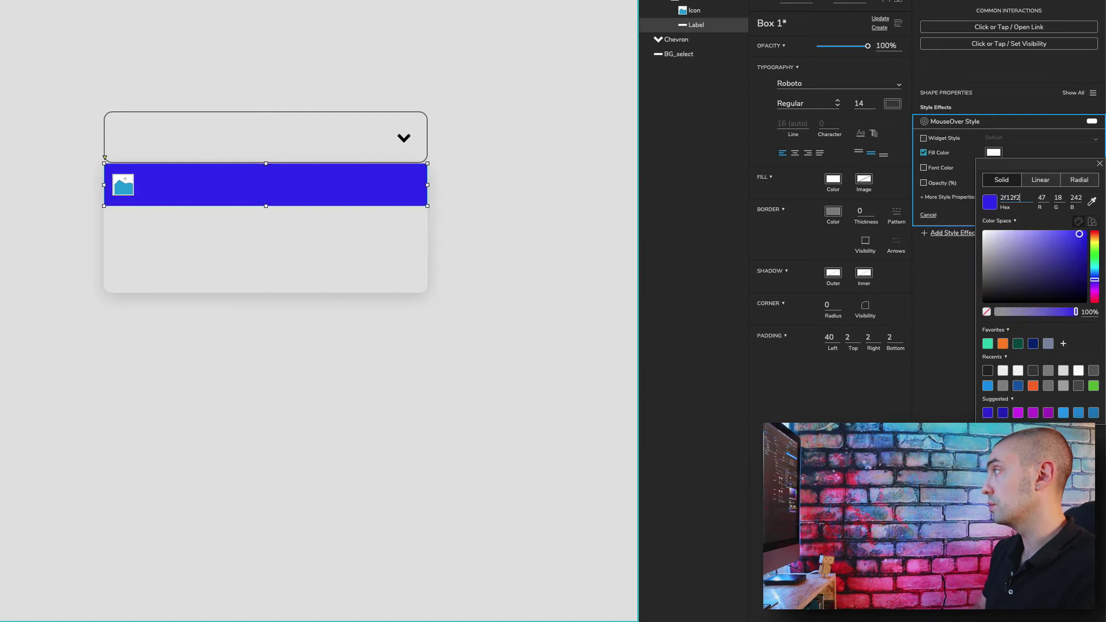
key("ctrl+a")
type("f2f2")
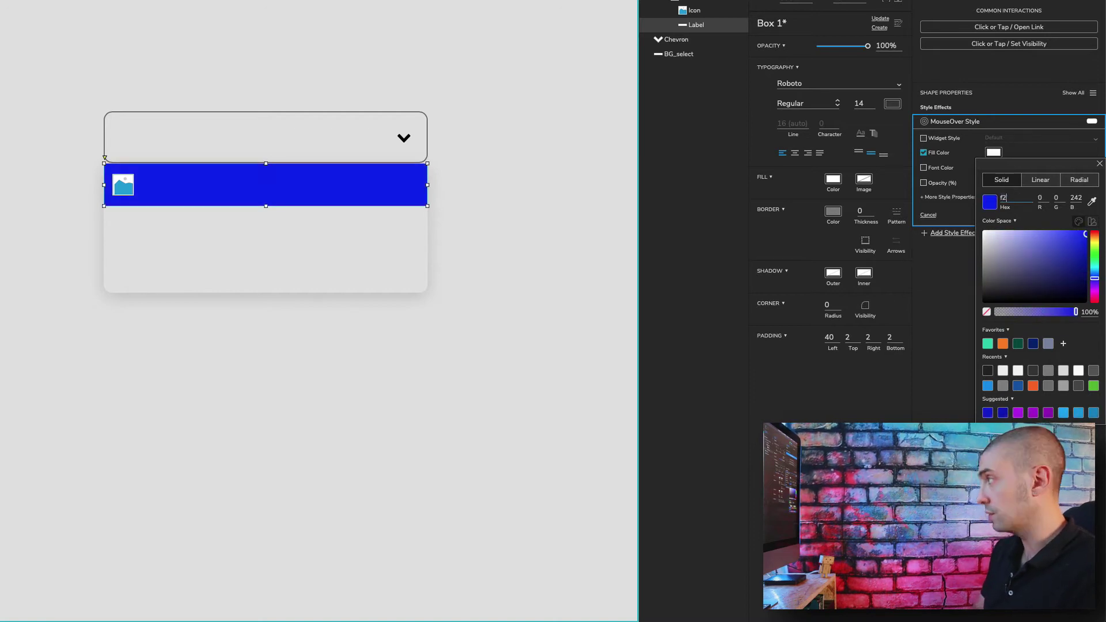
type("f2")
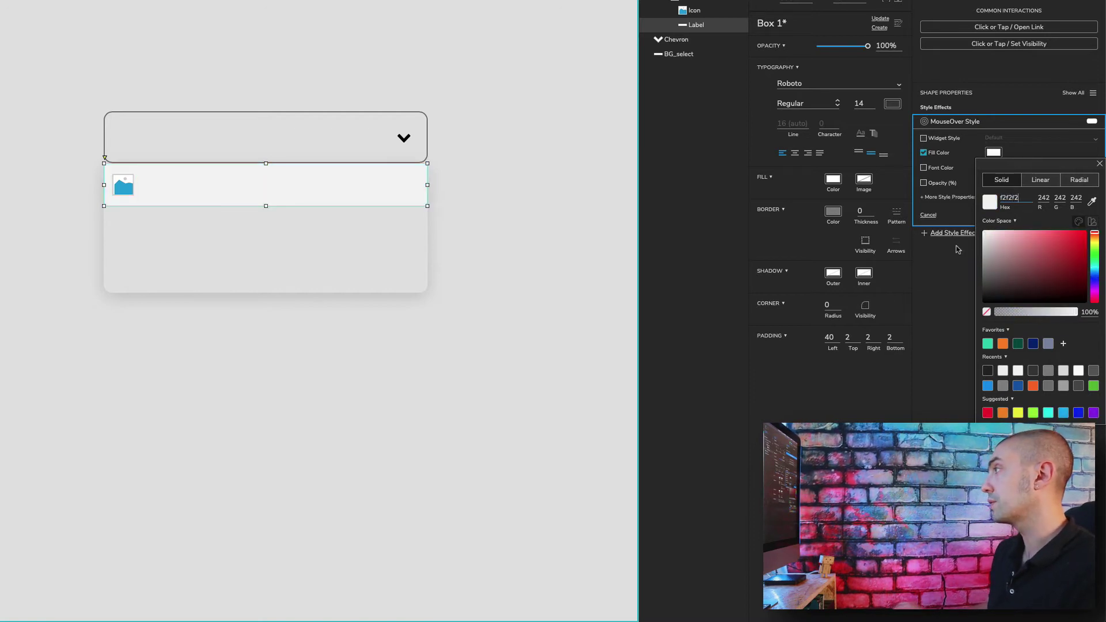
key("Return")
left_click(1076, 213)
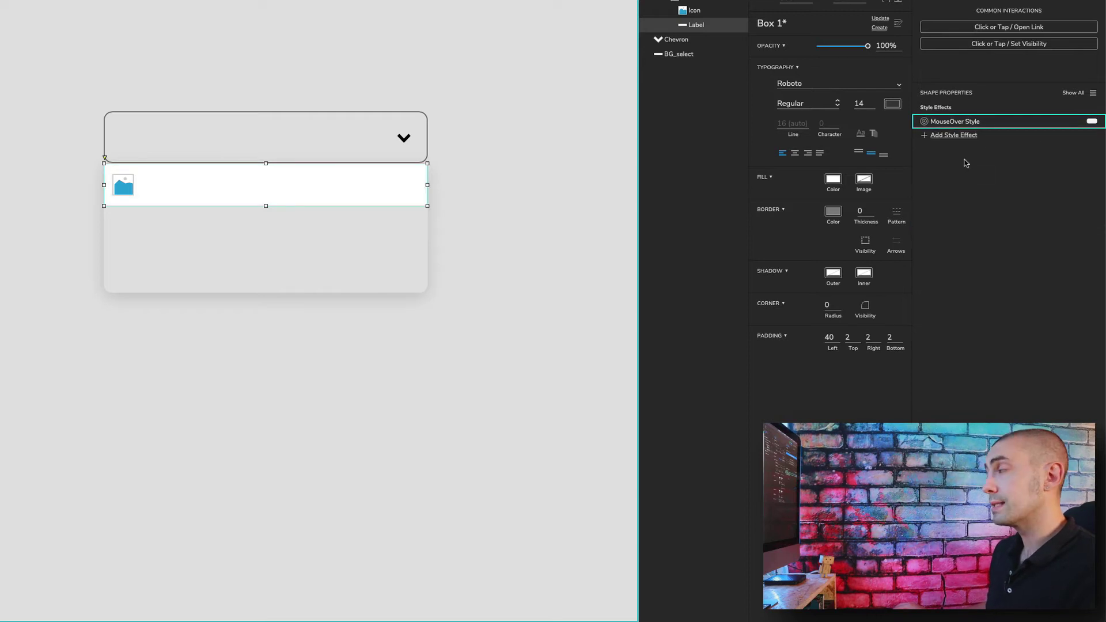
Add a Selected style effect to the Label with fill color #E1E1E1 and bold text
left_click(966, 136)
left_click(962, 151)
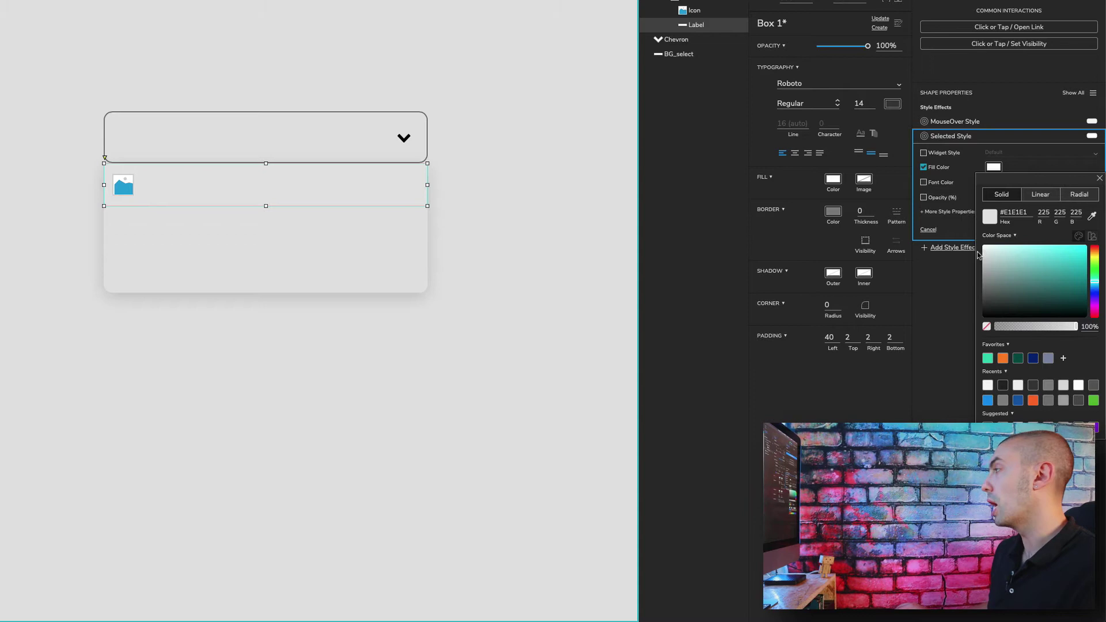
left_click(948, 297)
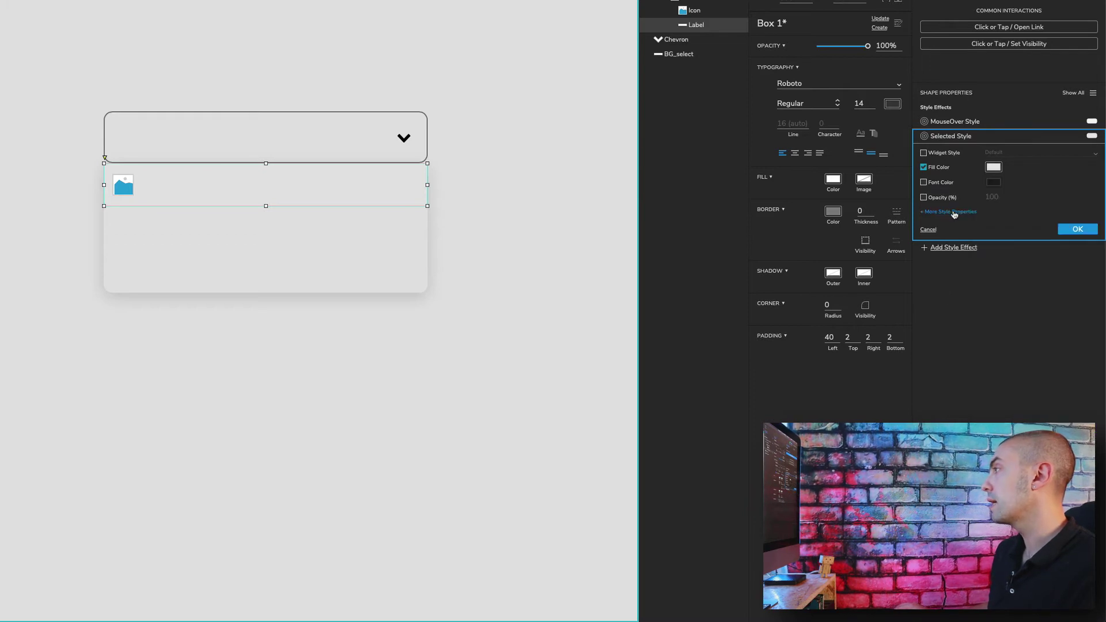
left_click(934, 213)
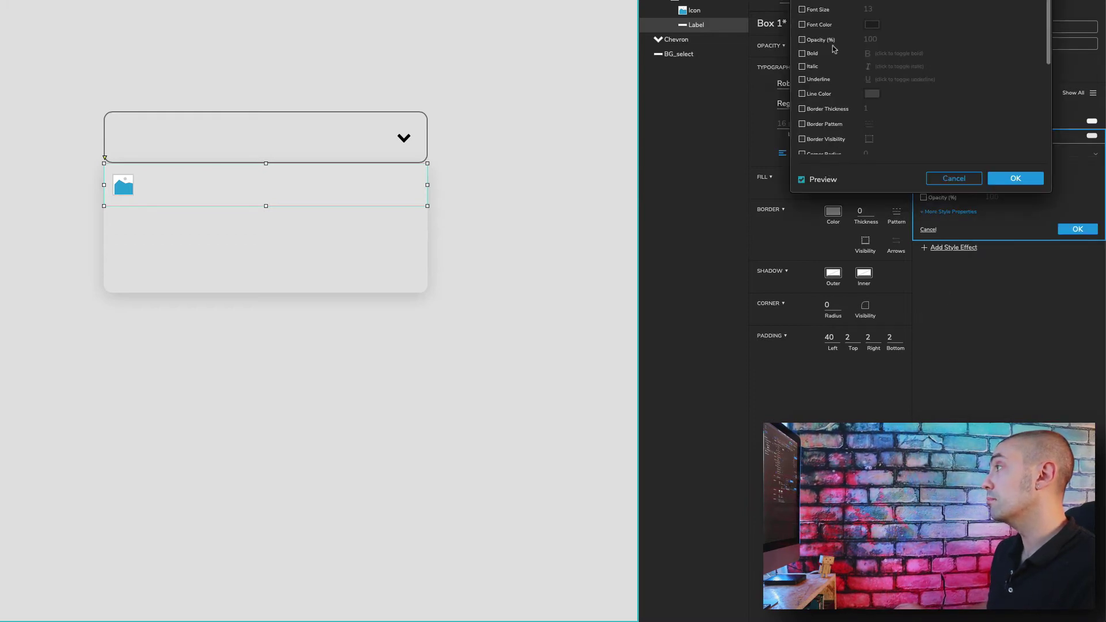
left_click(818, 56)
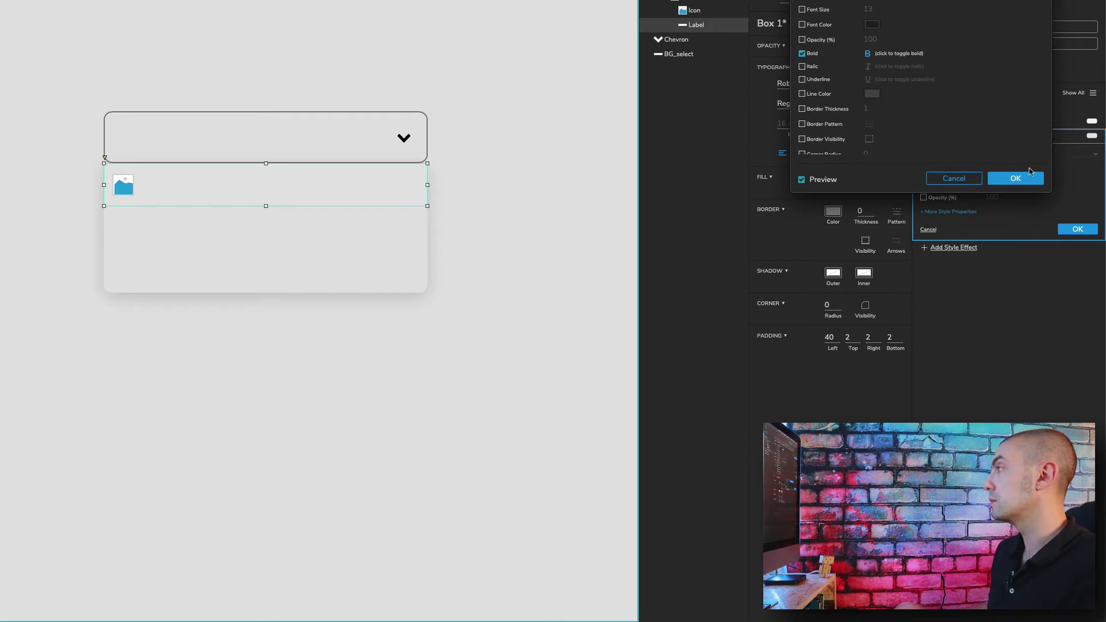
left_click(1016, 178)
left_click(1078, 197)
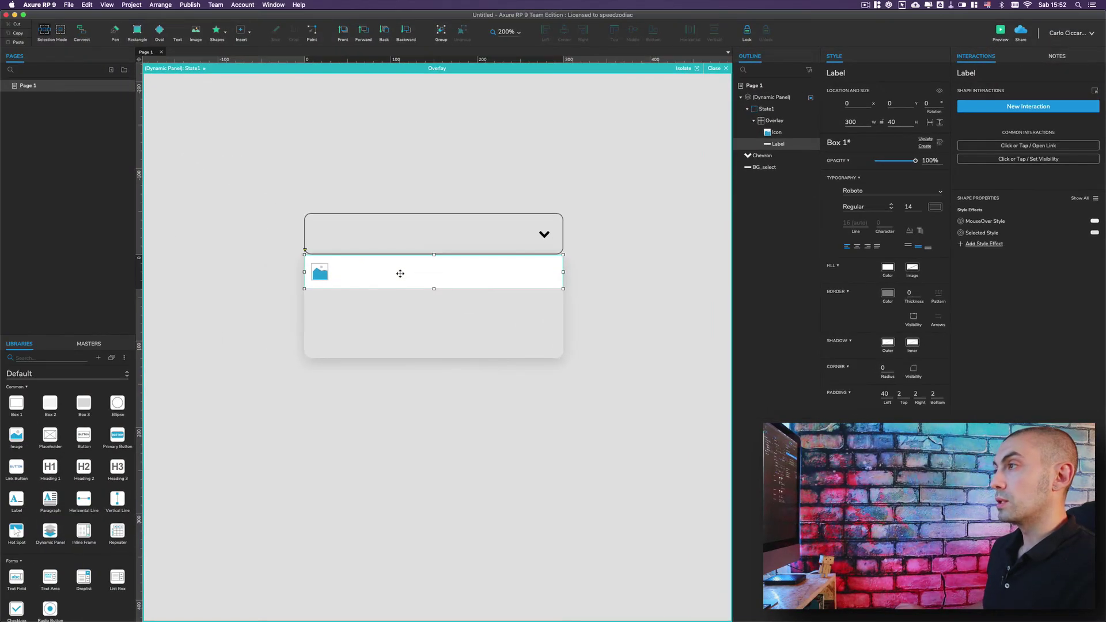
Enter "title" as the Label's placeholder text and select the Label again
double_click(226, 186)
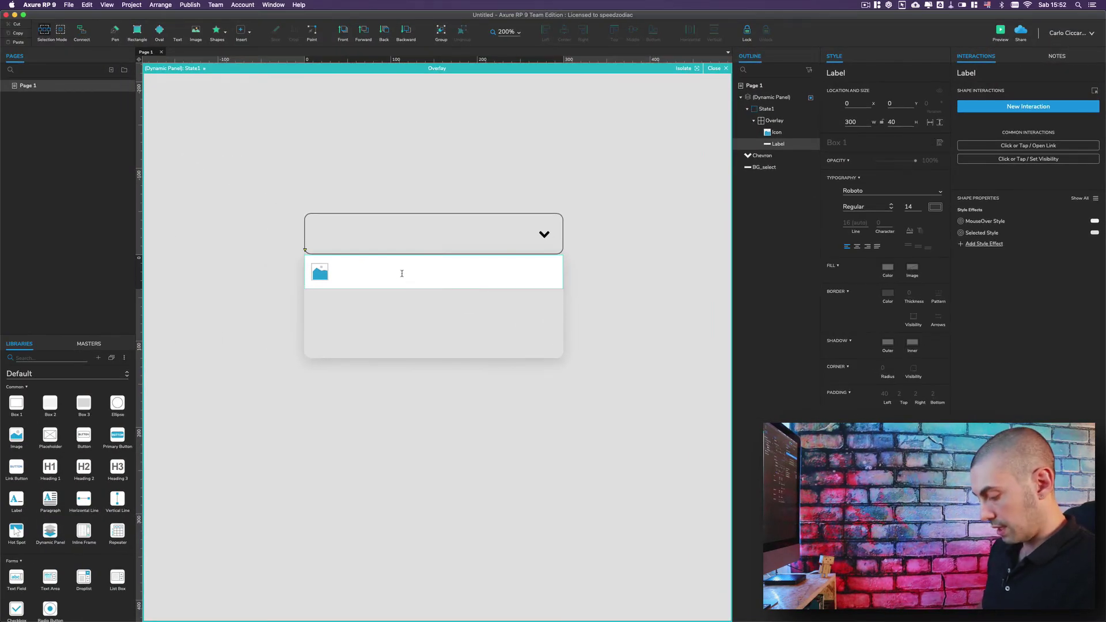
type("title")
left_click(470, 300)
left_click(505, 268)
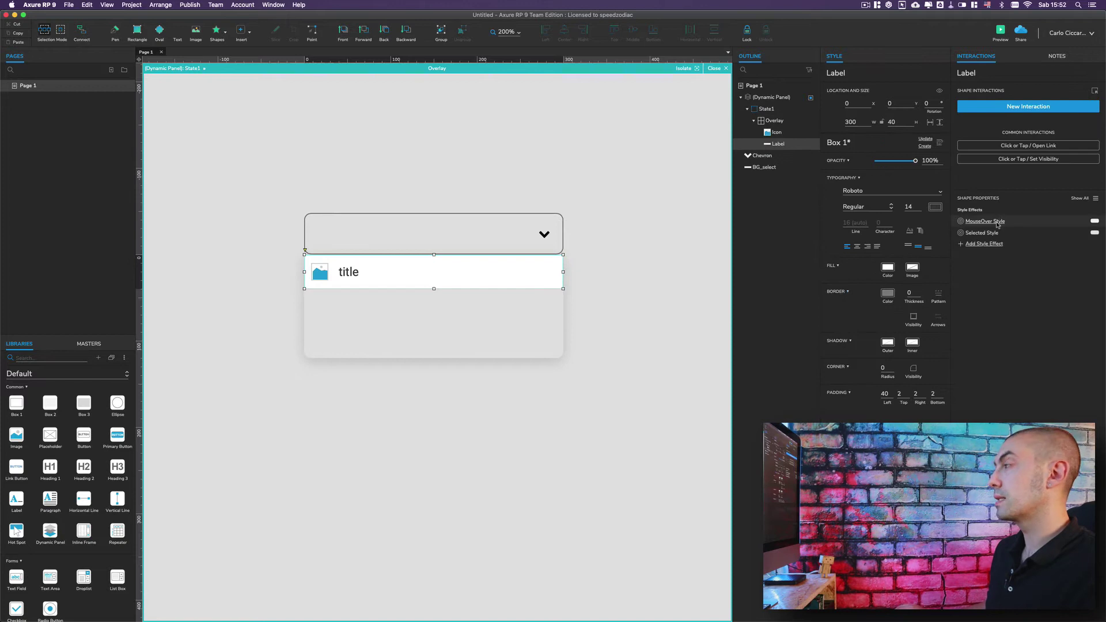
Check the Label's MouseOver and Selected styles on the canvas, and return to the page
left_click(985, 224)
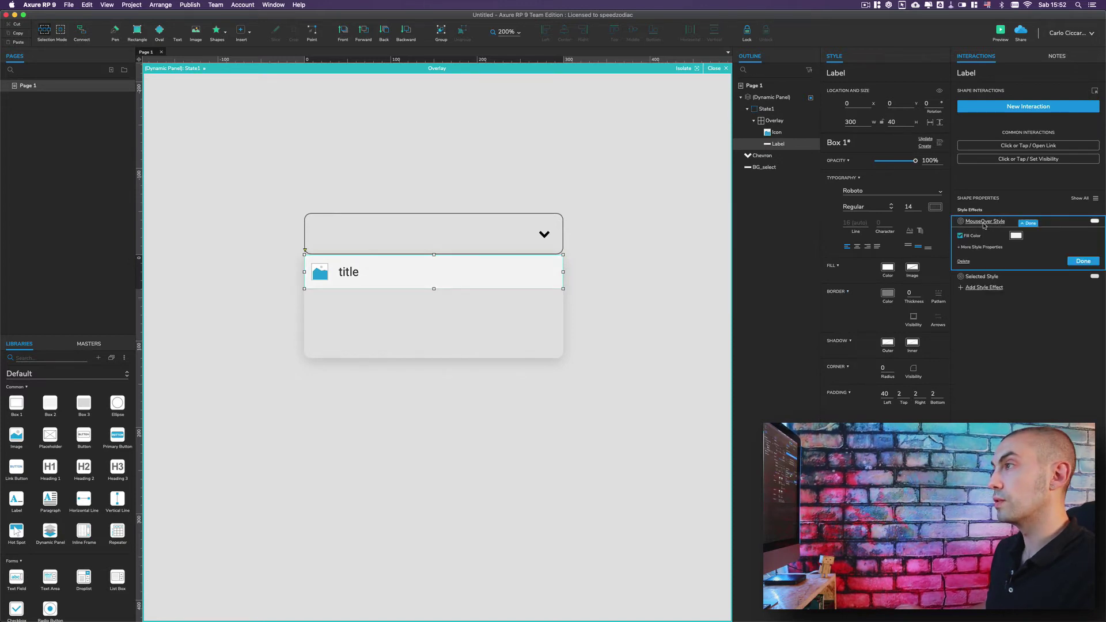
left_click(985, 224)
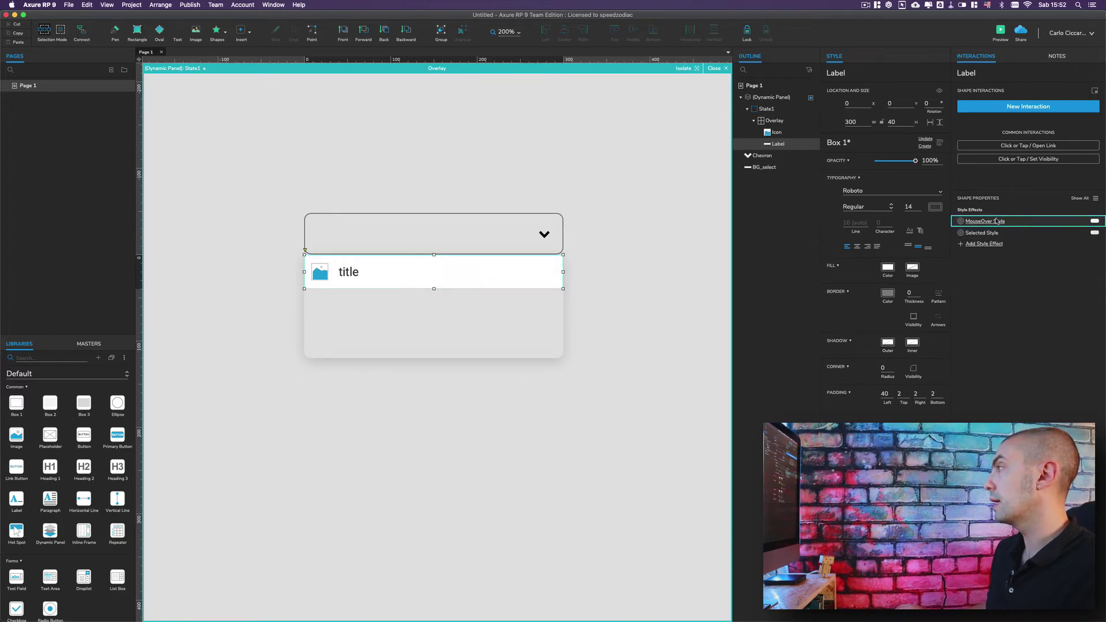
left_click(986, 234)
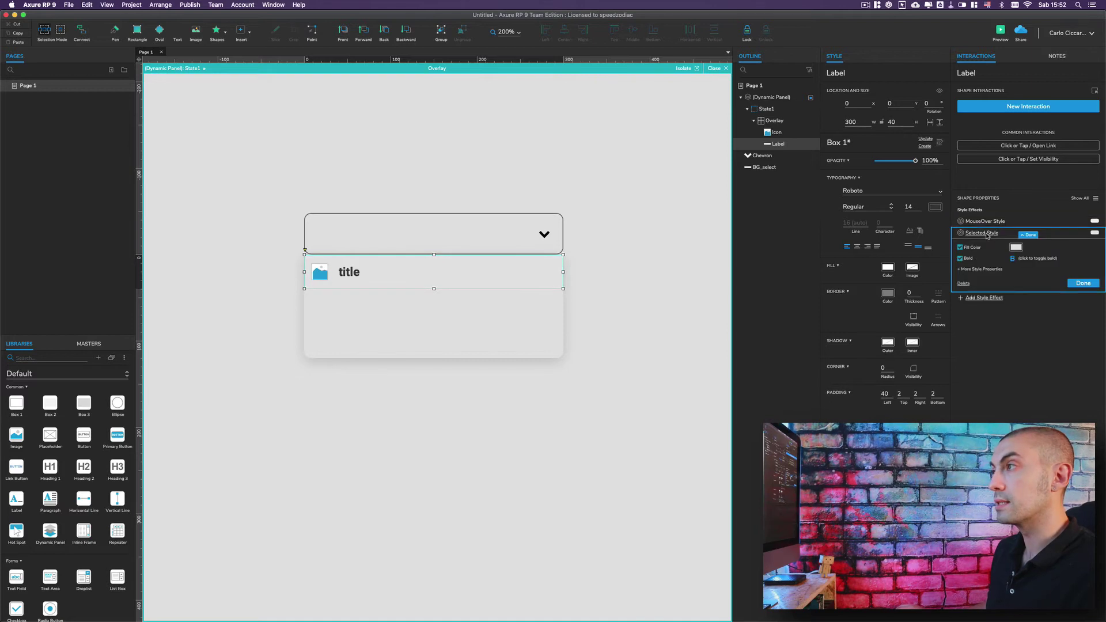
left_click(1083, 283)
left_click(702, 328)
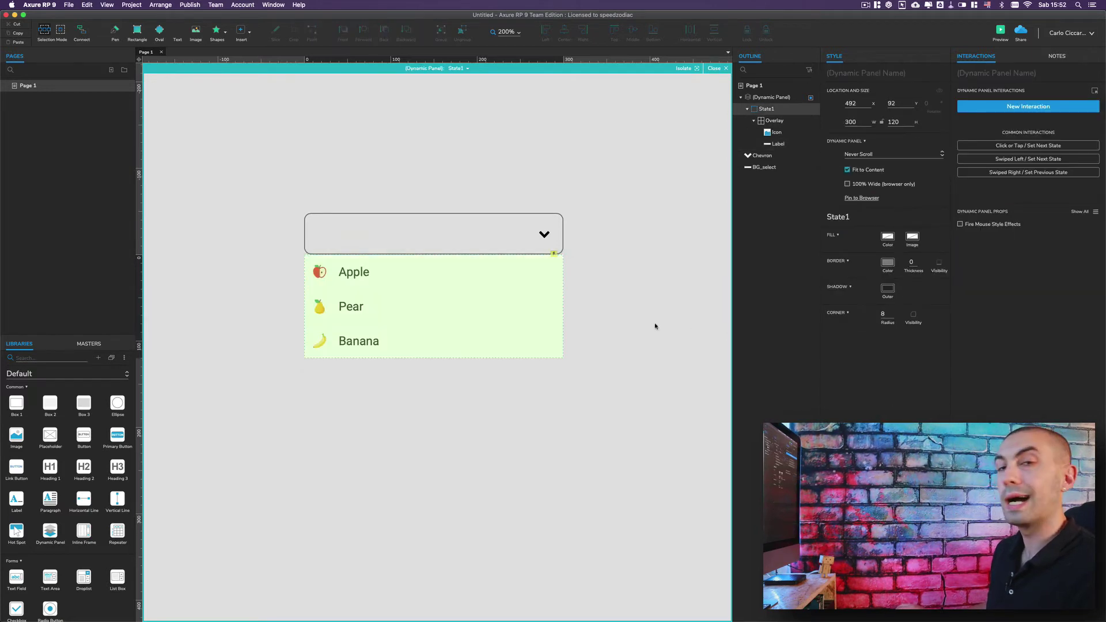
key("Escape")
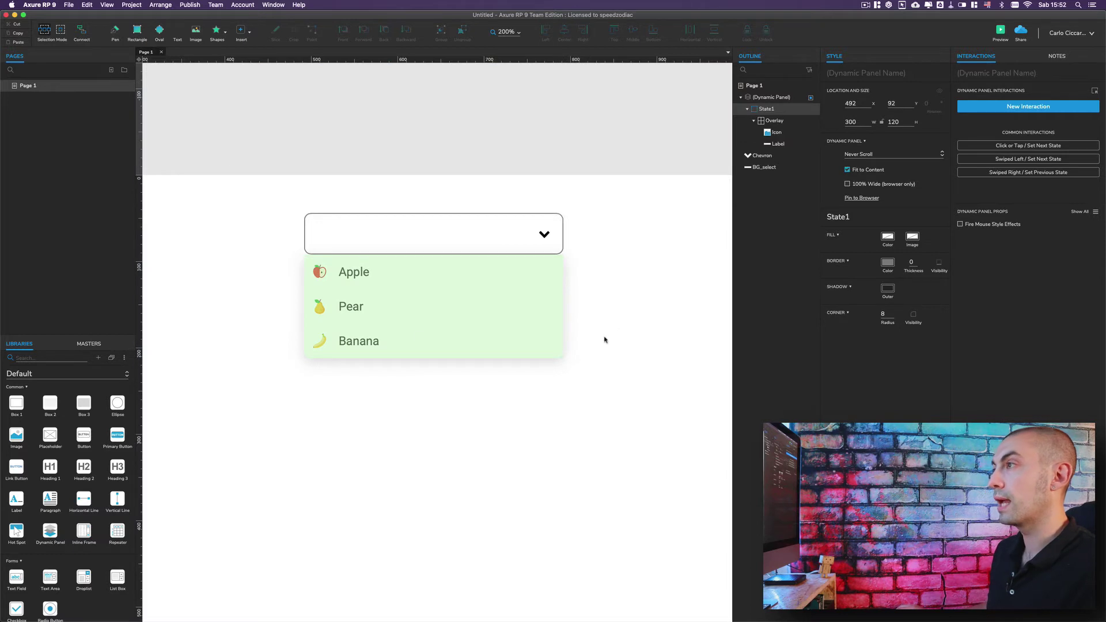
Hide the dynamic panel holding the fruit list by default
left_click(440, 296)
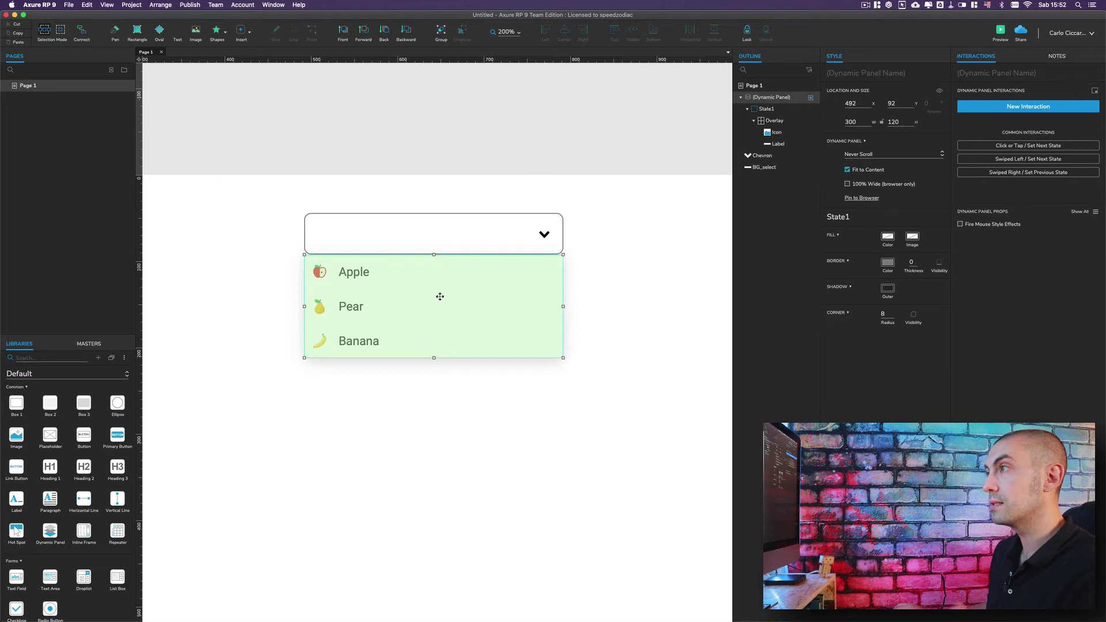
left_click(940, 91)
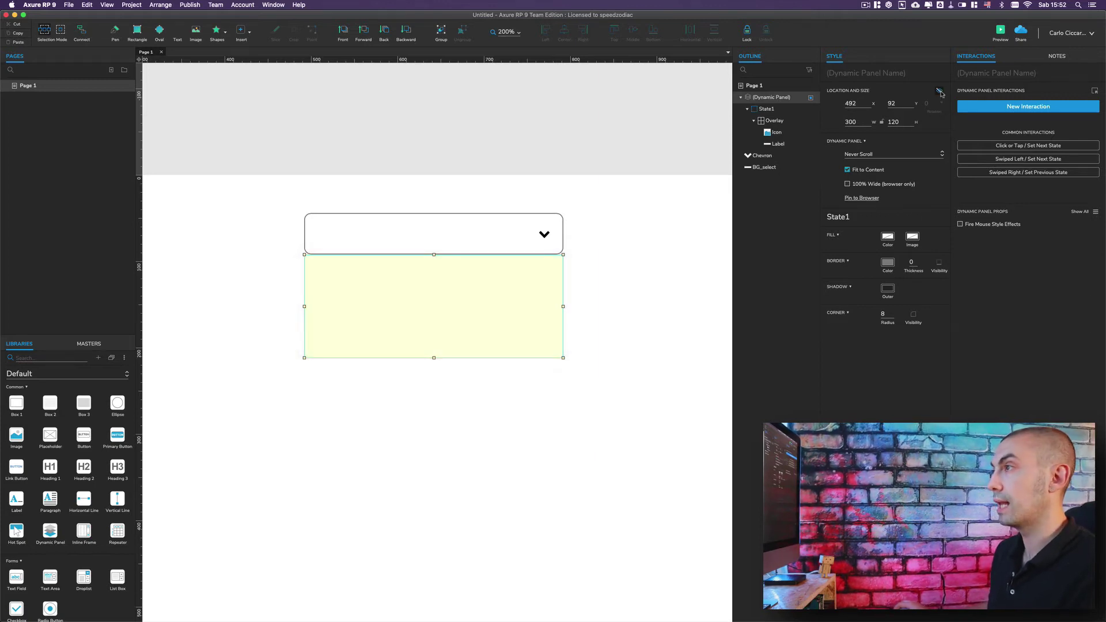
left_click(610, 323)
Rename the dynamic panel as Overlay and collapse its contents in the outline
left_click(427, 317)
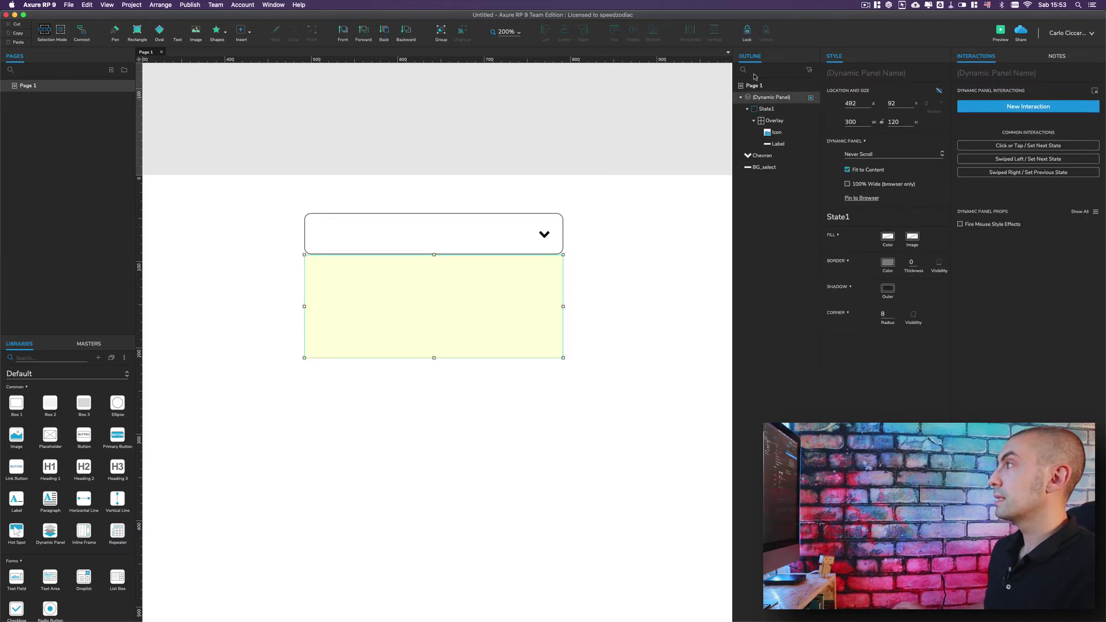
double_click(769, 96)
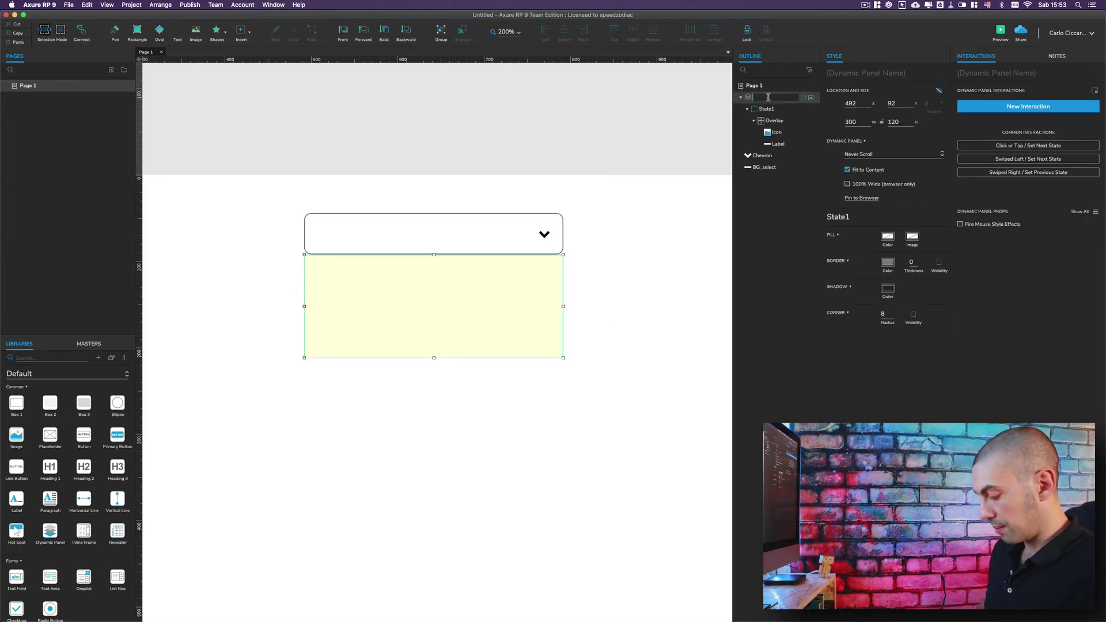
type("Overlay")
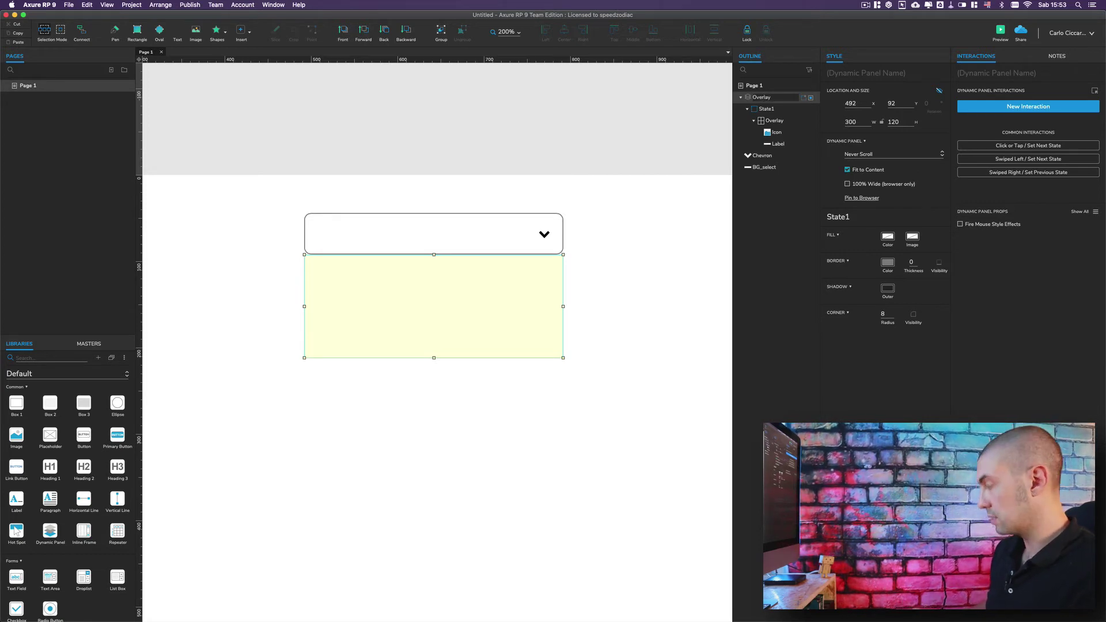
key("Return")
left_click(742, 98)
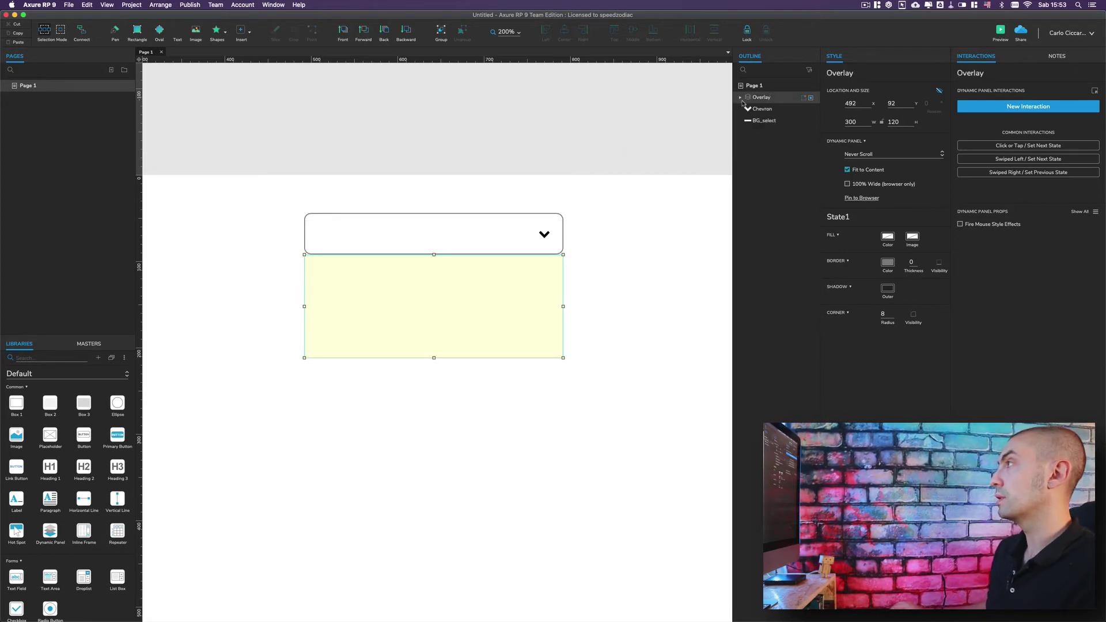
left_click(639, 322)
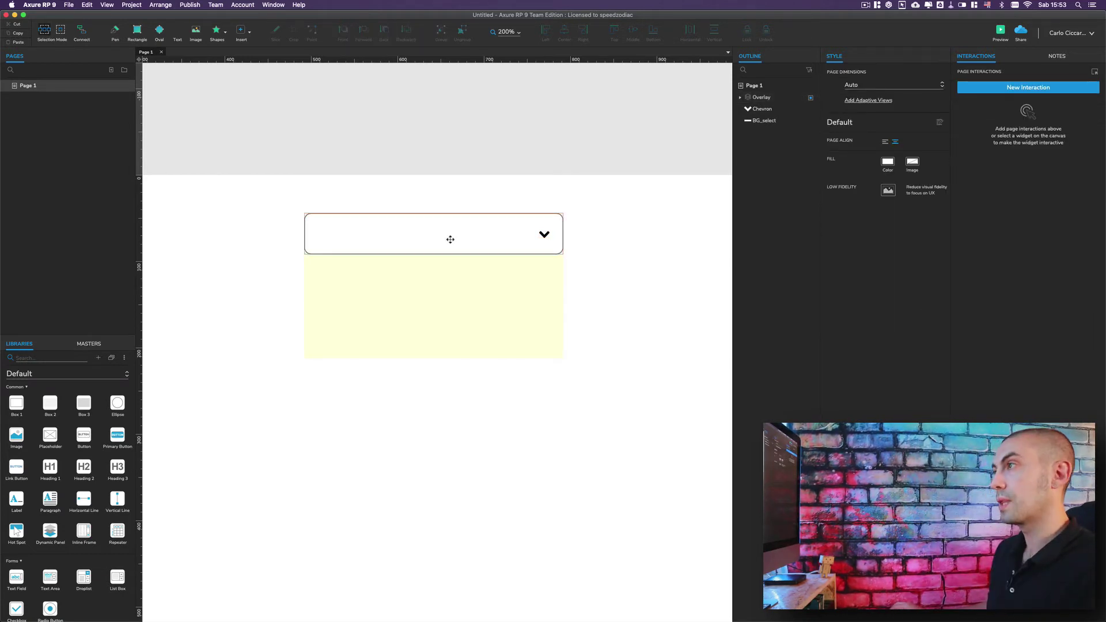
Add a Click or Tap interaction to BG_select with a Show/Hide action that toggles the visibility of Overlay
left_click(450, 239)
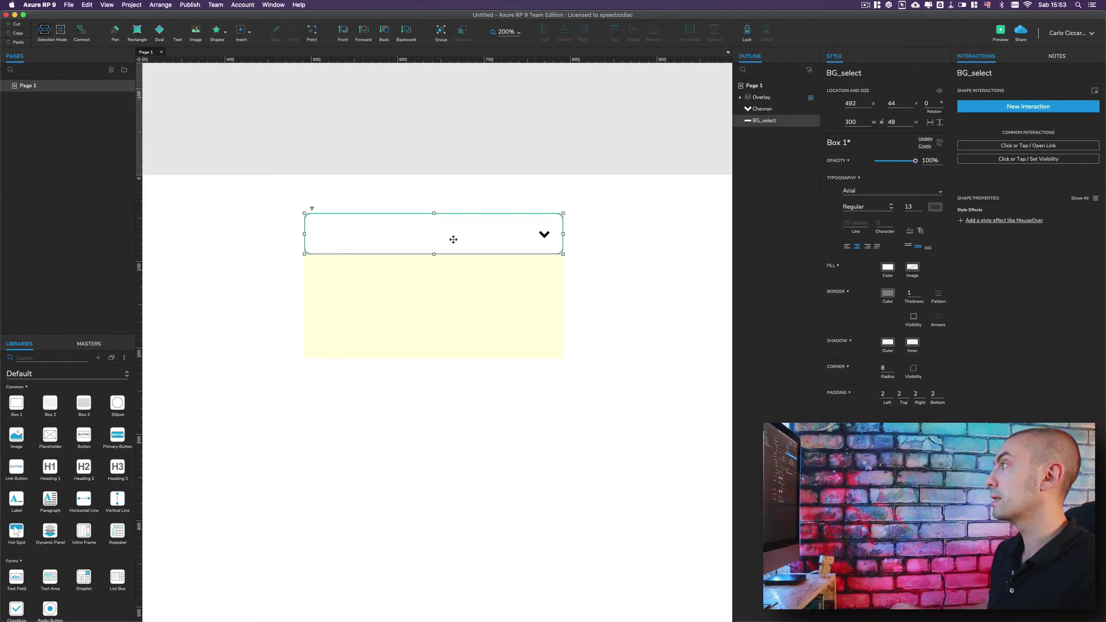
left_click(1031, 108)
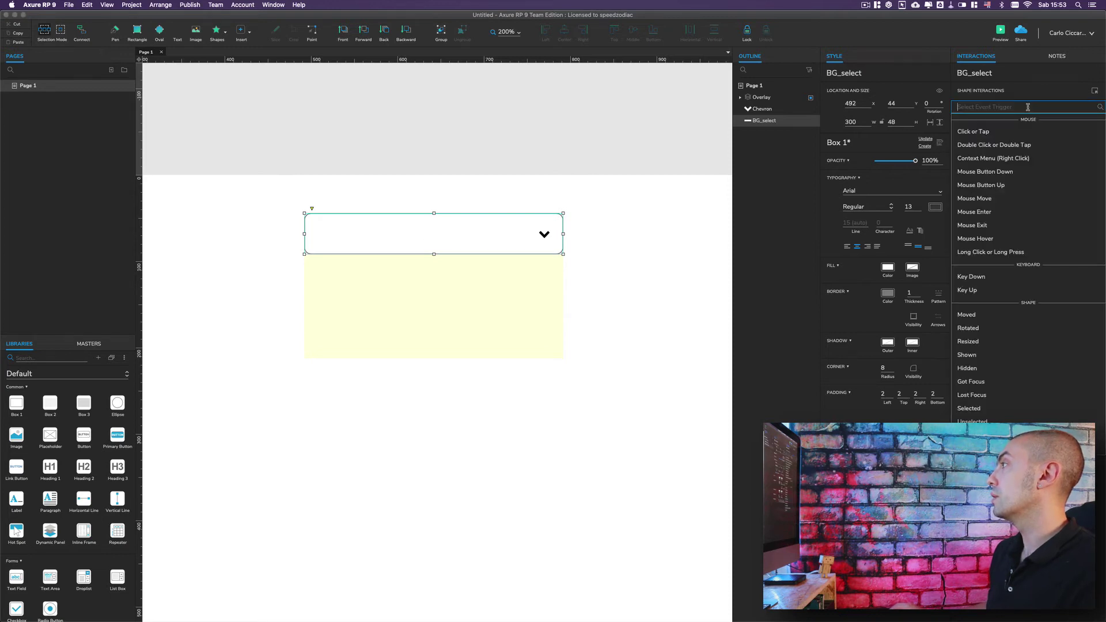
left_click(985, 132)
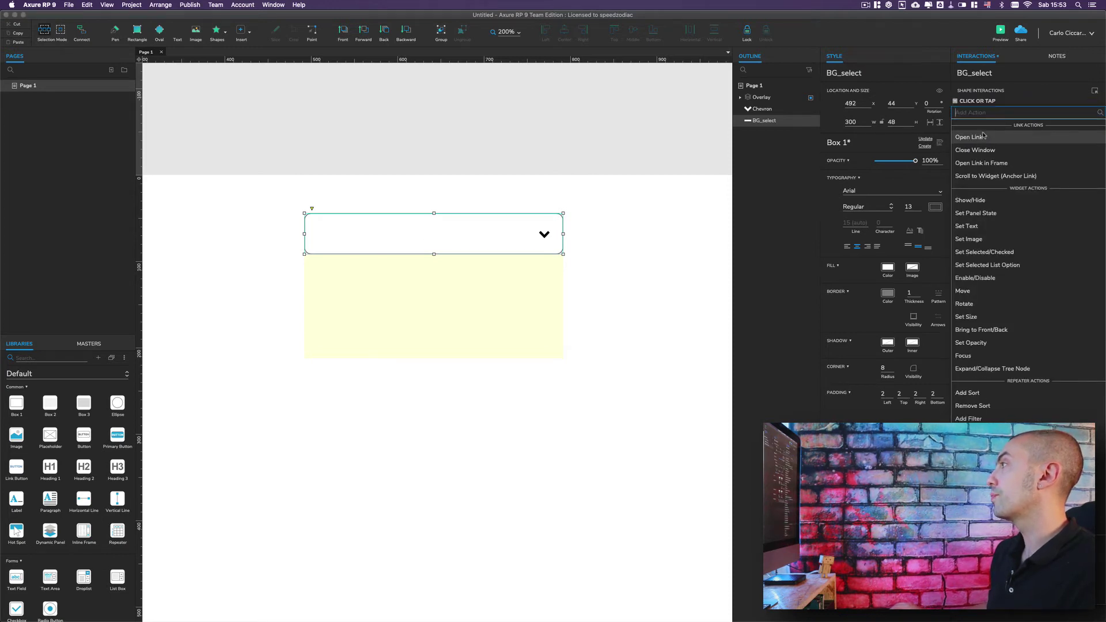
left_click(985, 200)
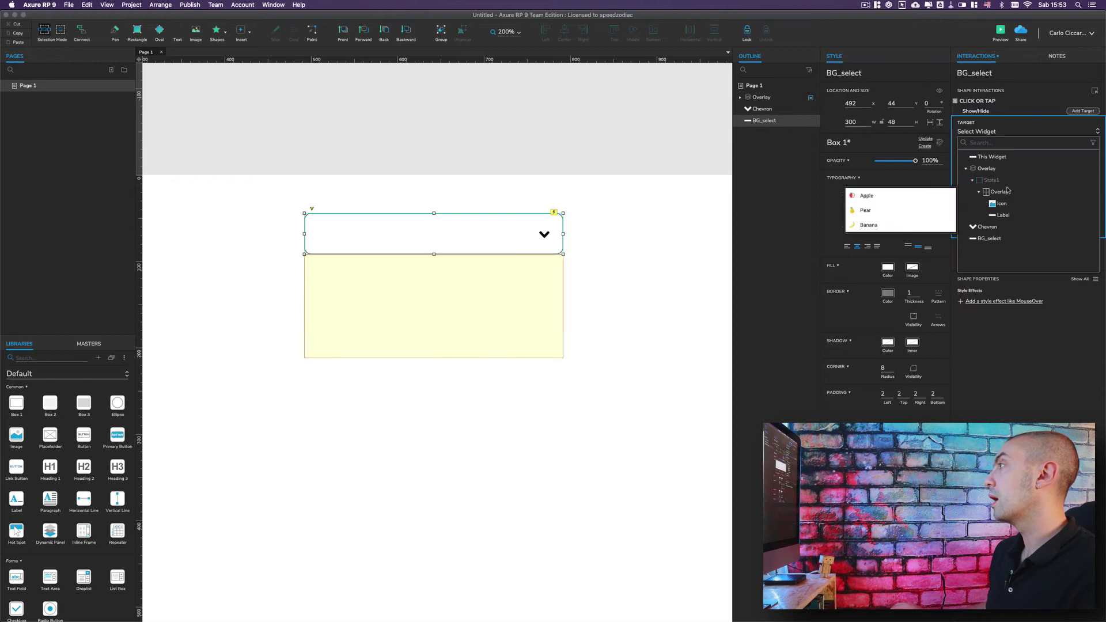
left_click(1006, 191)
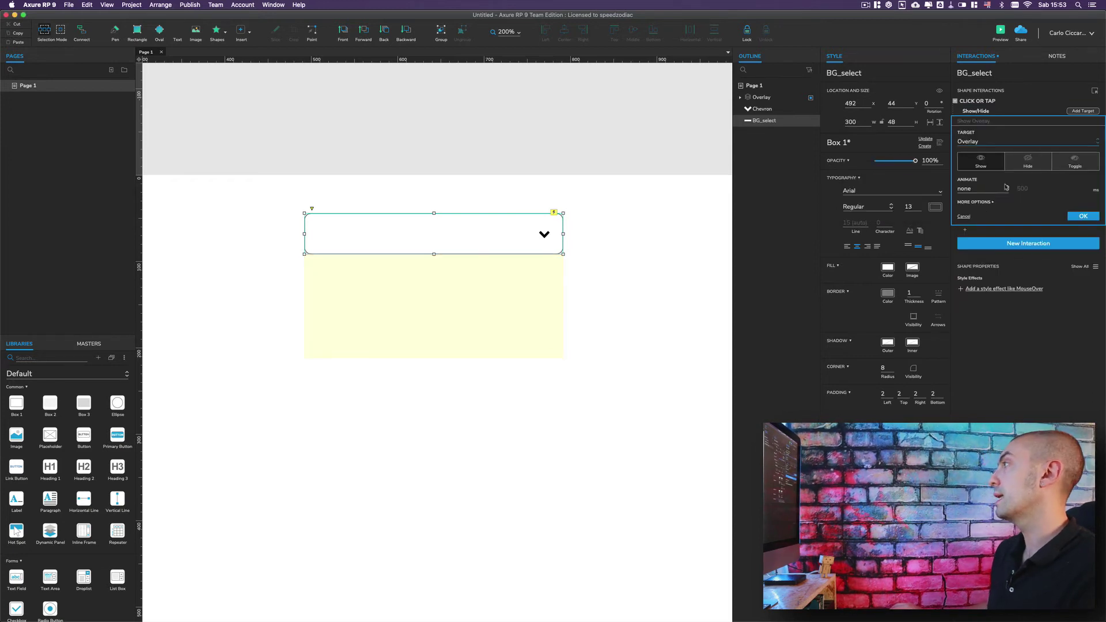
left_click(1084, 166)
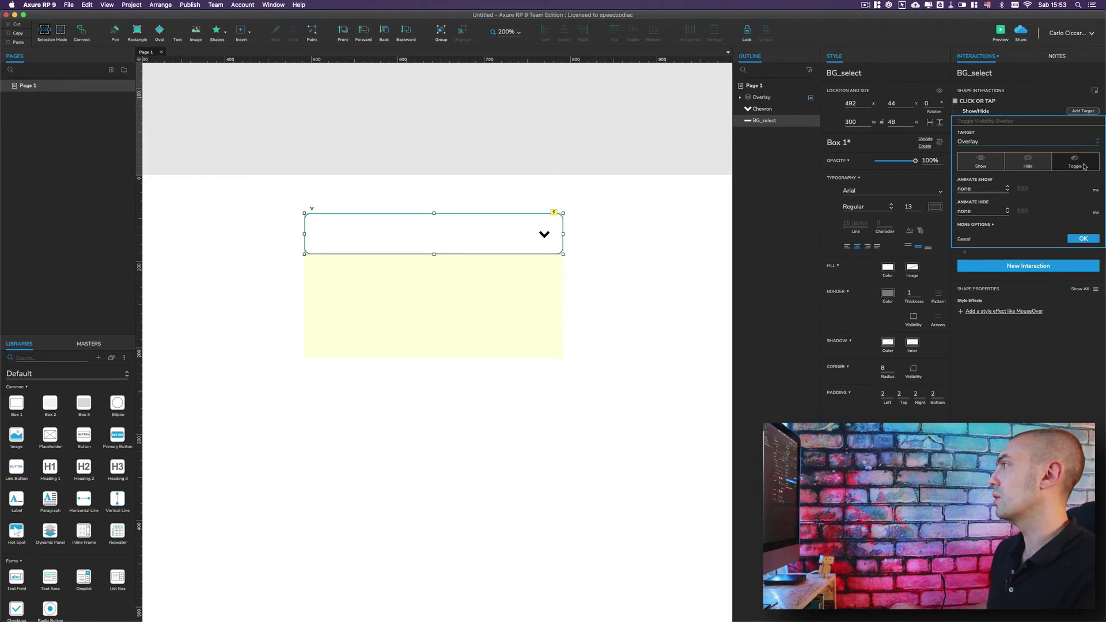
Animate the Overlay toggle with slide down on show and slide up on hide, 350 ms, ease out cubic, and confirm the action
left_click(989, 189)
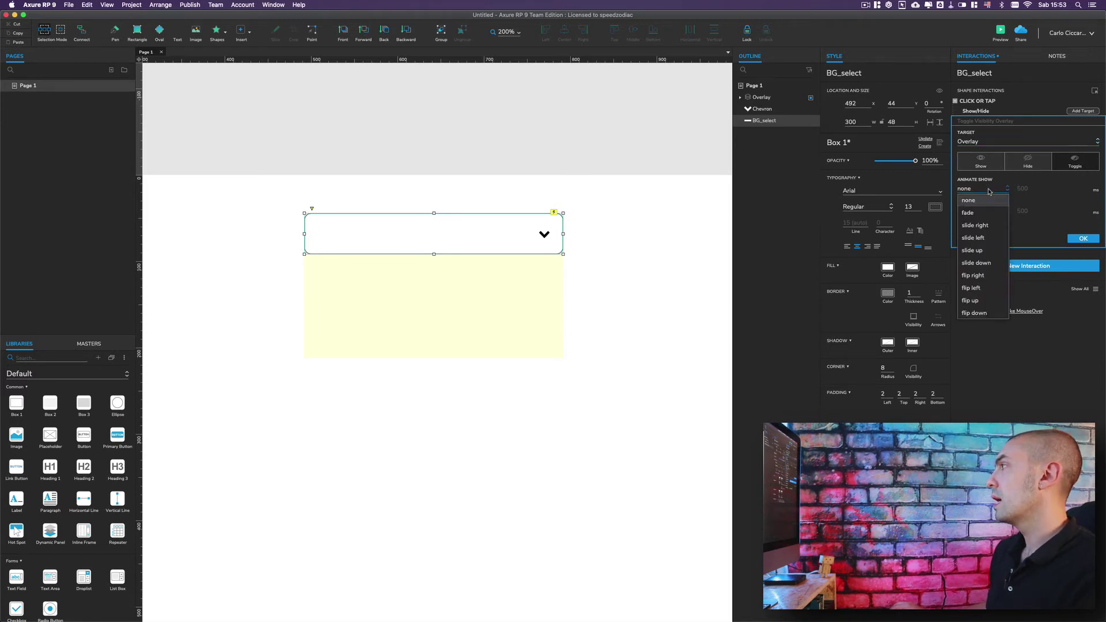
left_click(982, 264)
double_click(1031, 195)
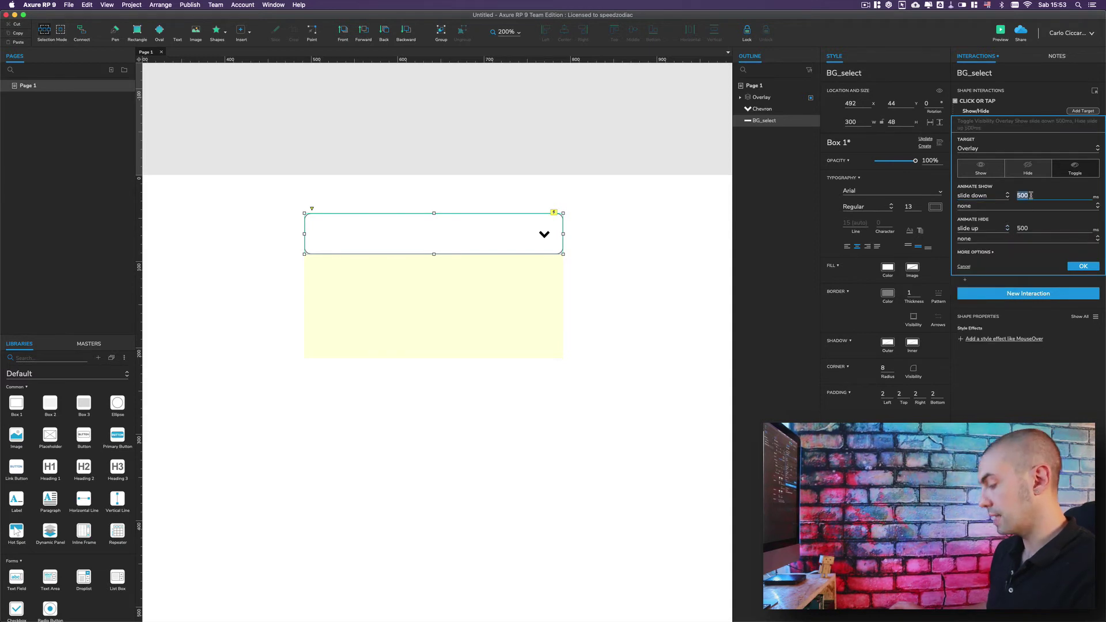
type("350")
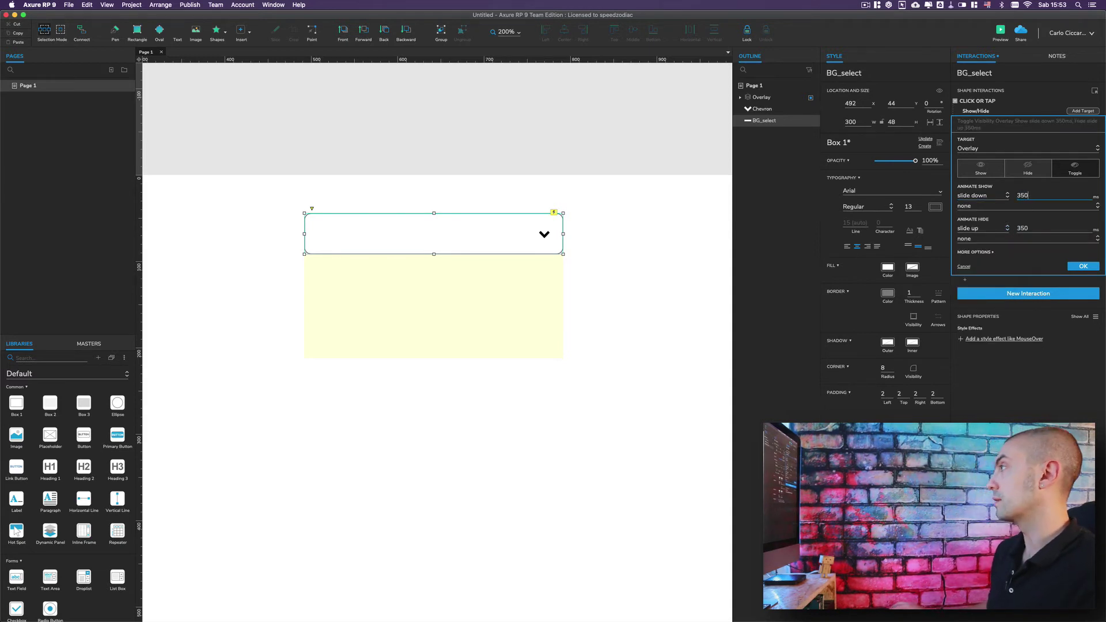
left_click(974, 209)
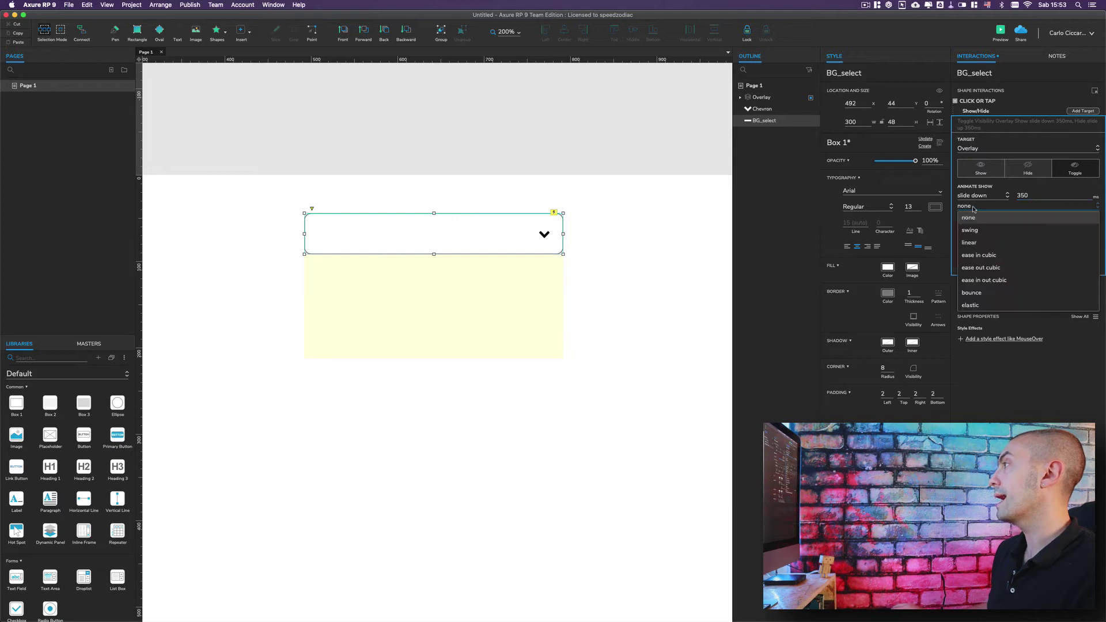
left_click(984, 269)
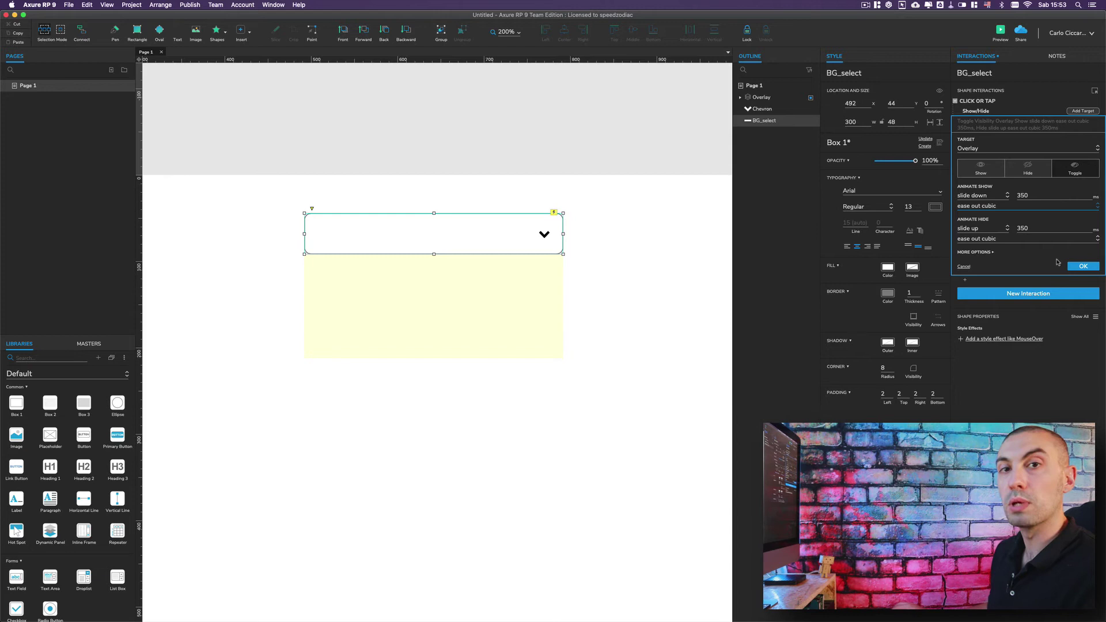
left_click(1084, 266)
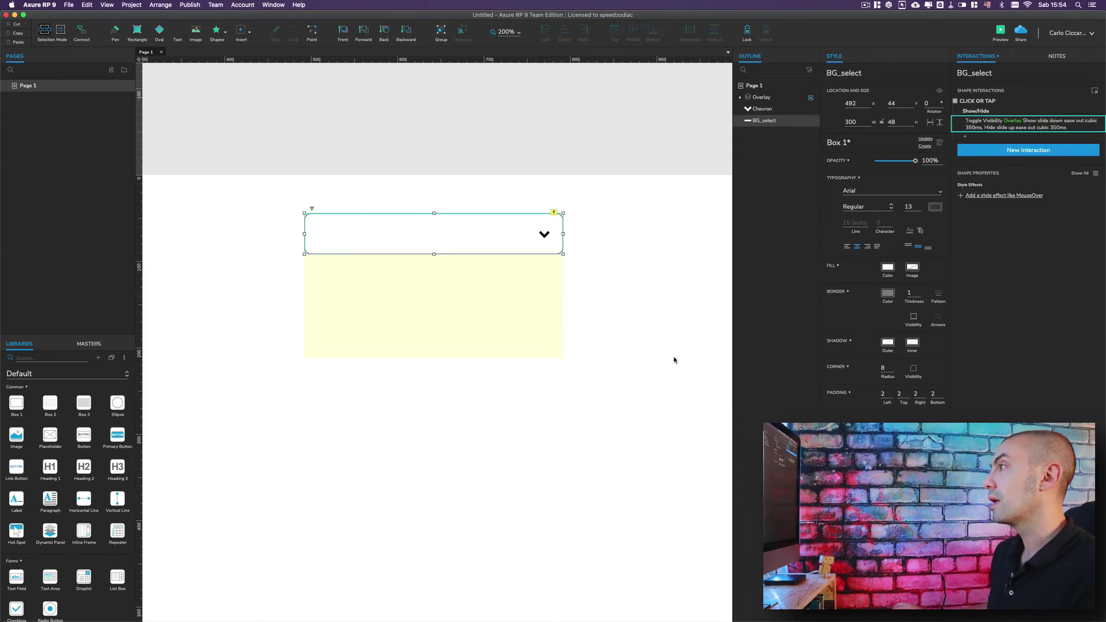
left_click(684, 335)
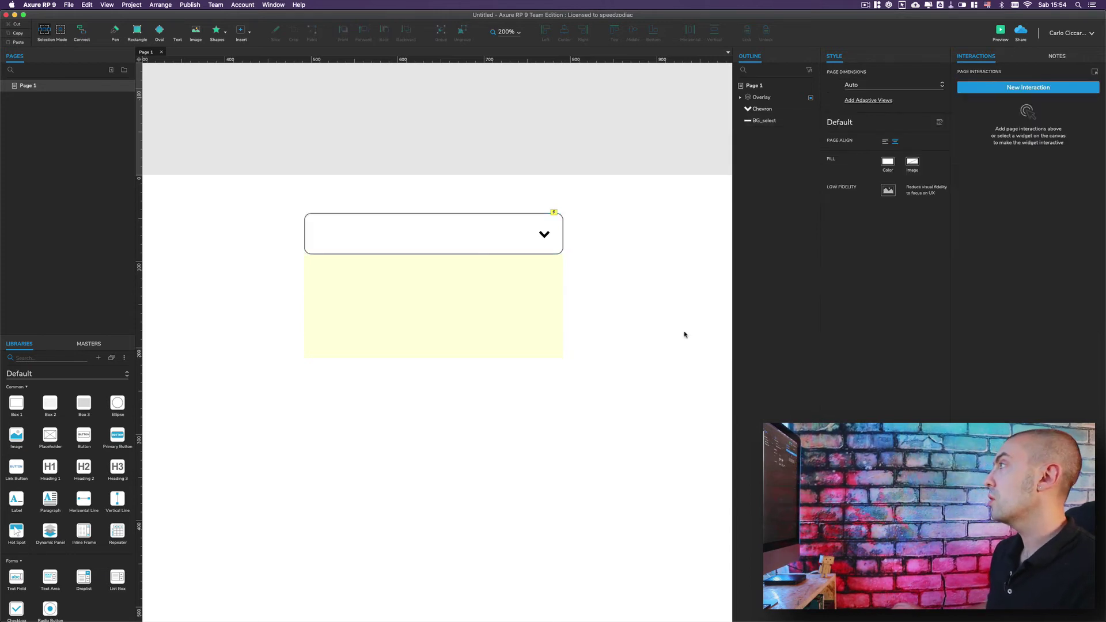
Preview the page in the browser and test opening and closing the fruit list from the select field
left_click(1001, 33)
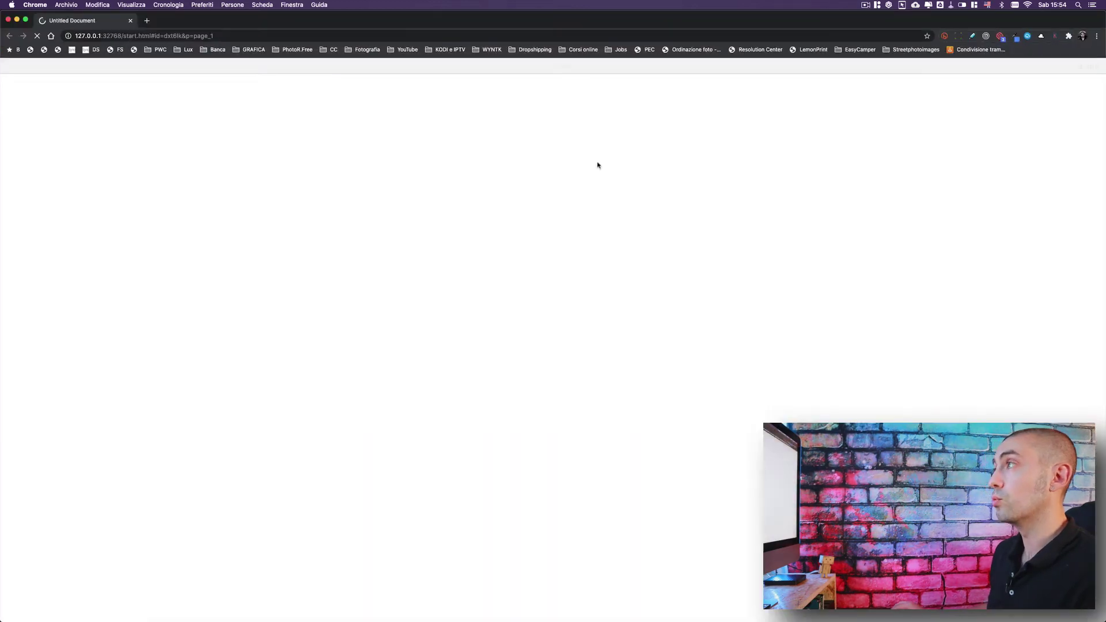
left_click(603, 62)
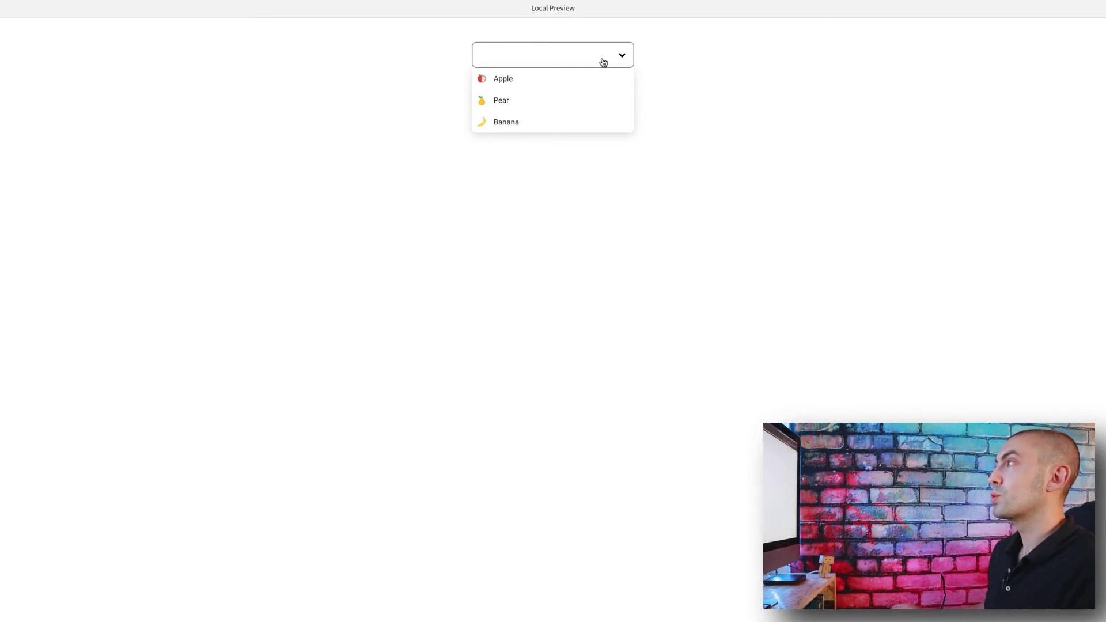
double_click(545, 86)
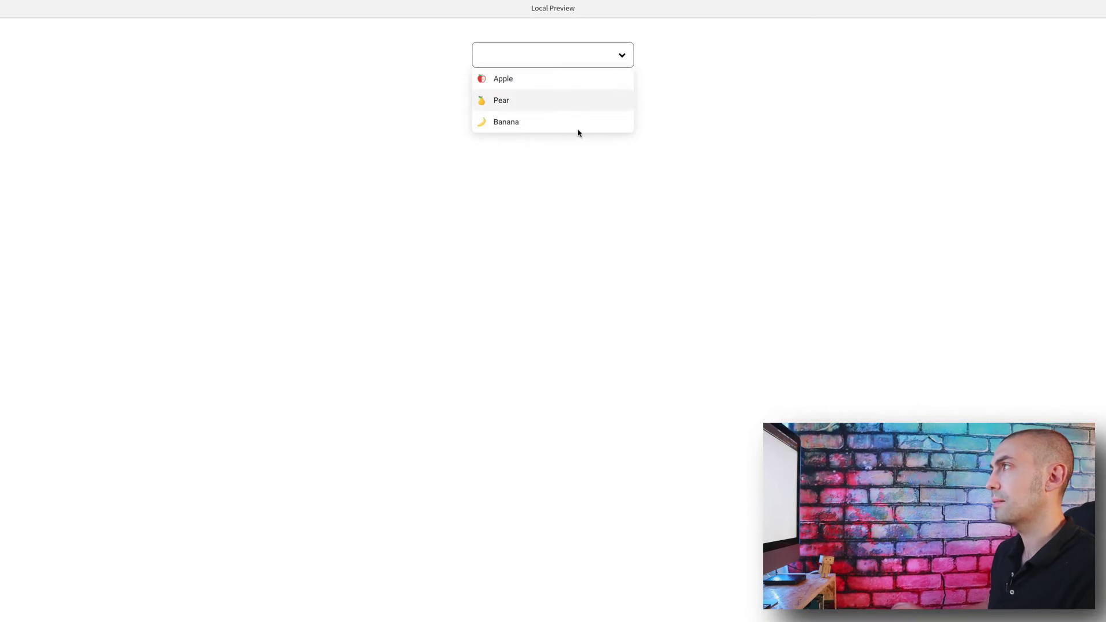
left_click(579, 64)
left_click(570, 60)
left_click(588, 60)
left_click(581, 62)
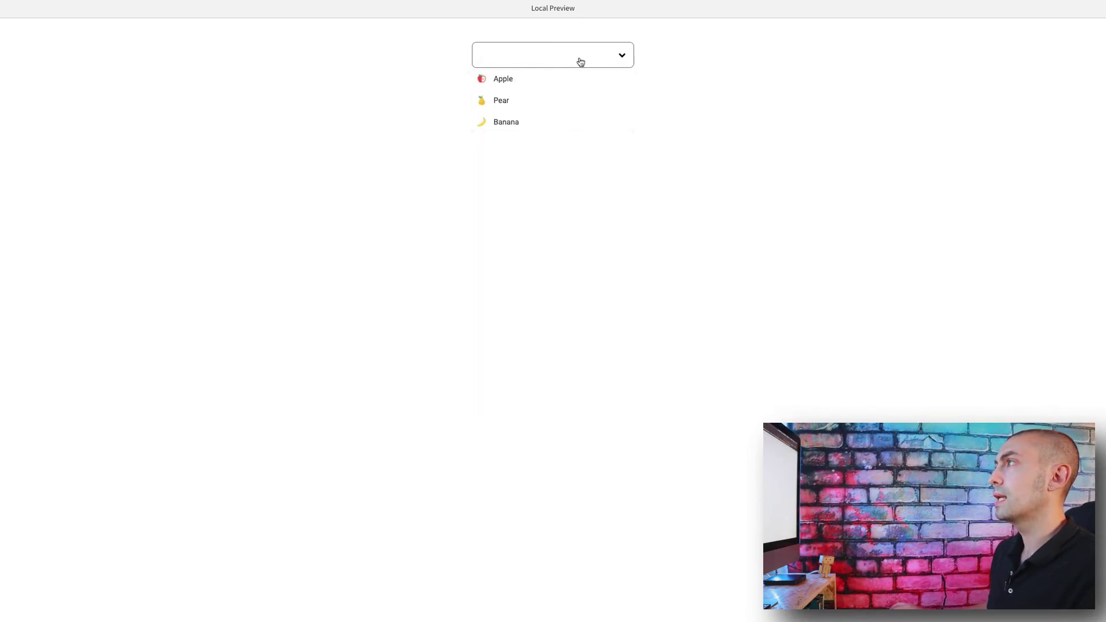
left_click(521, 61)
left_click(548, 65)
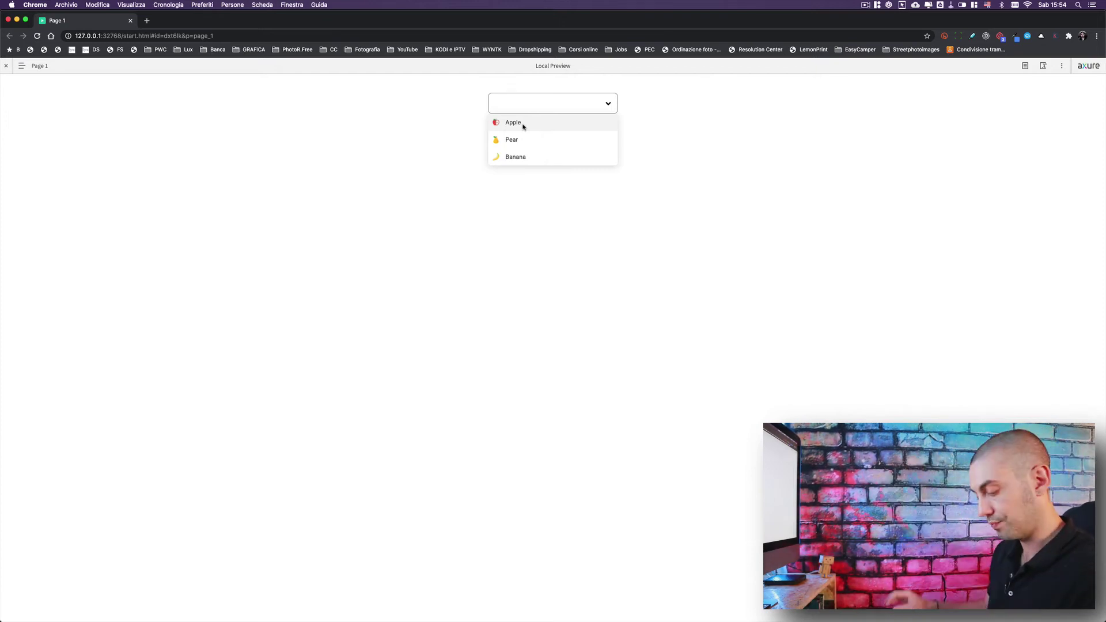
Return to Axure RP, group the Icon and Label inside the Overlay repeater, and name the group Content
key("super+Tab")
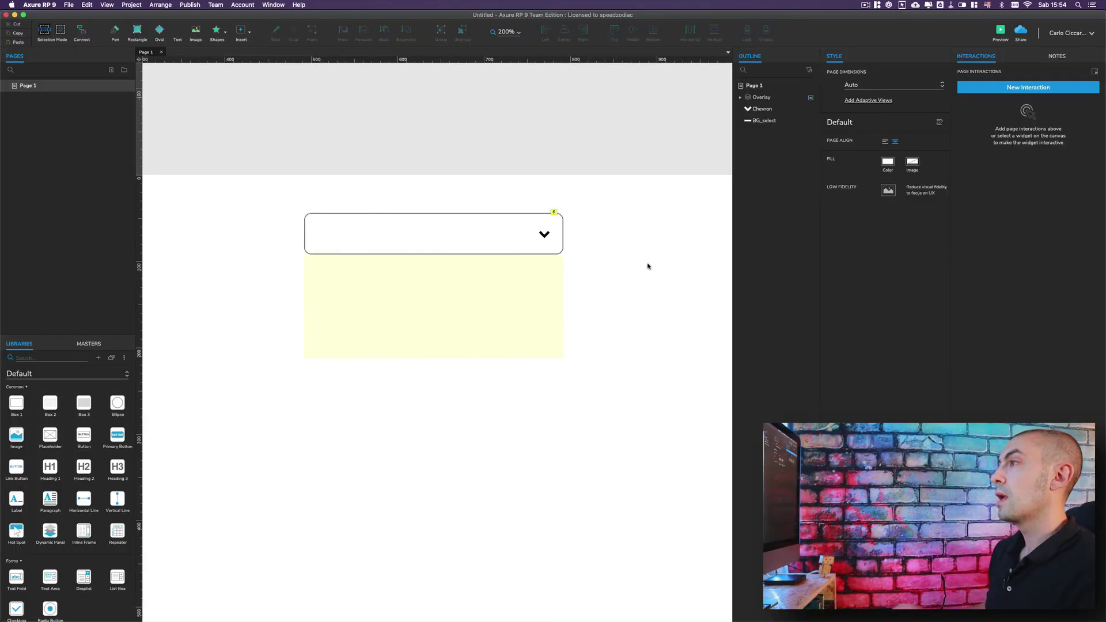
double_click(400, 289)
double_click(405, 284)
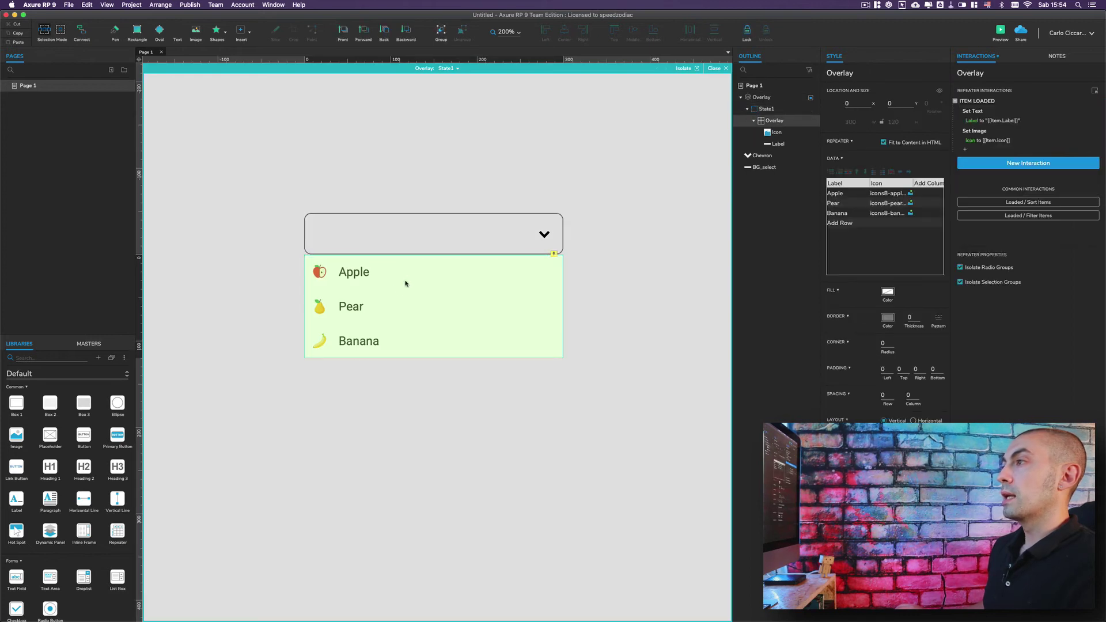
double_click(782, 134)
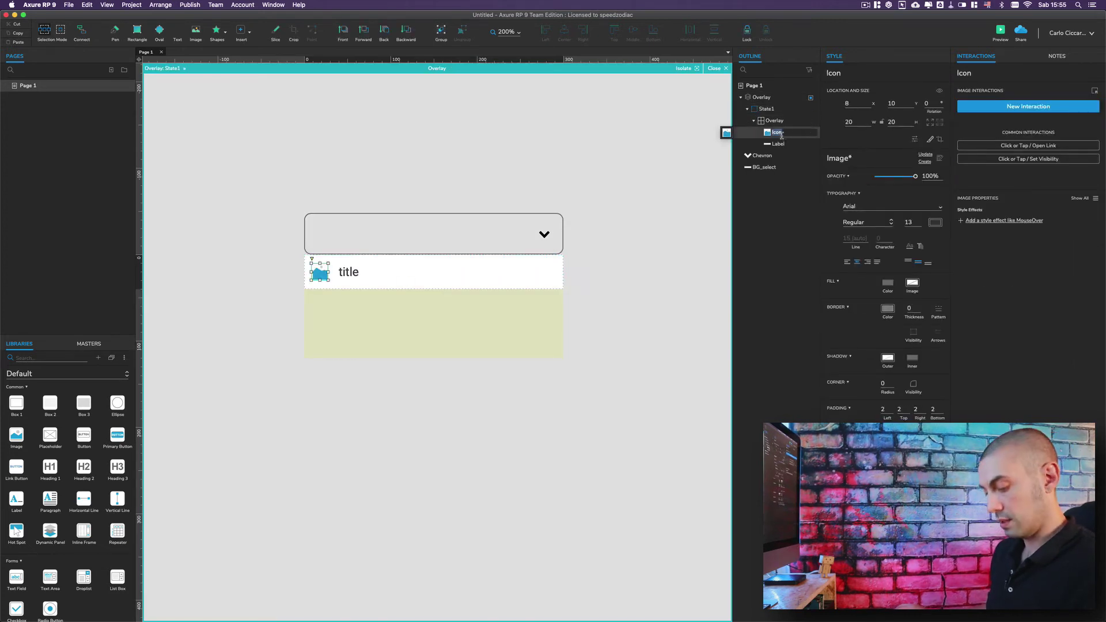
left_click(784, 144, "shift")
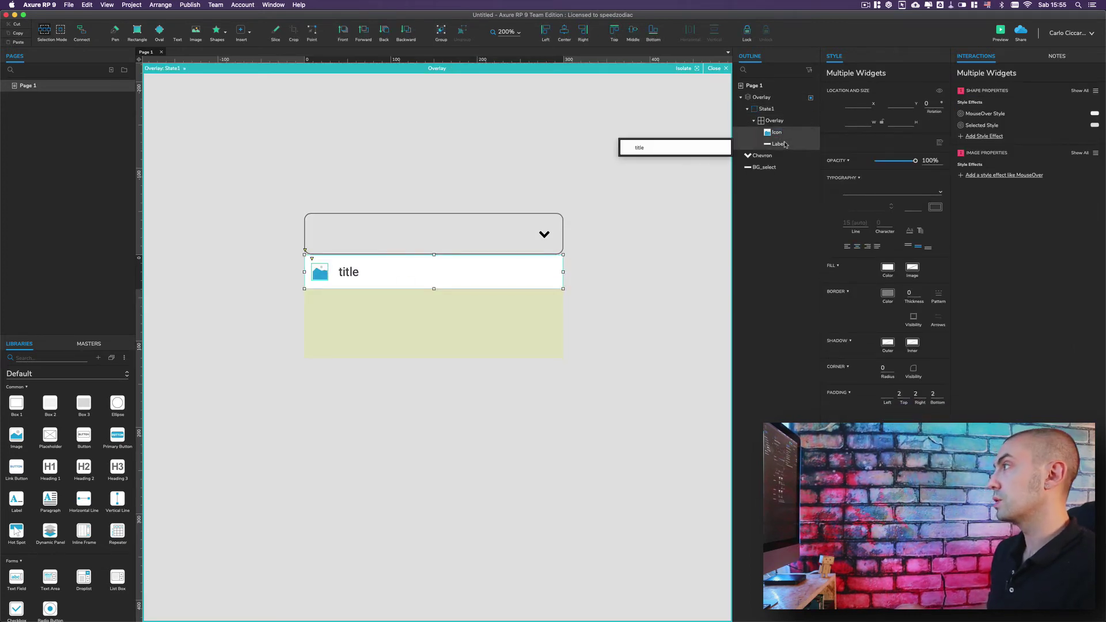
right_click(784, 144)
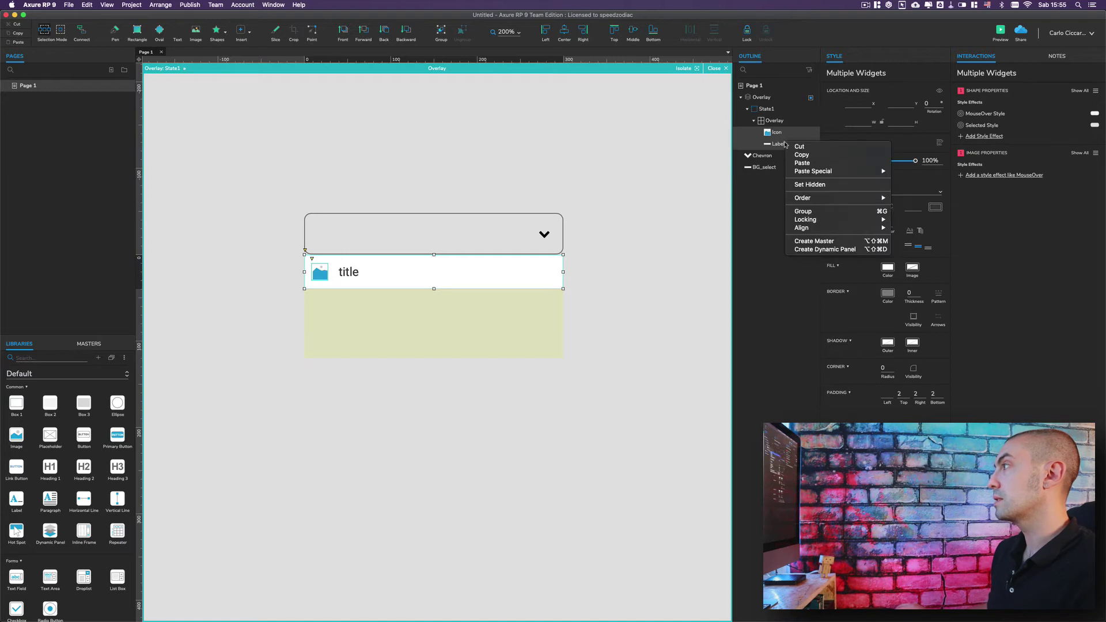
left_click(806, 211)
double_click(784, 133)
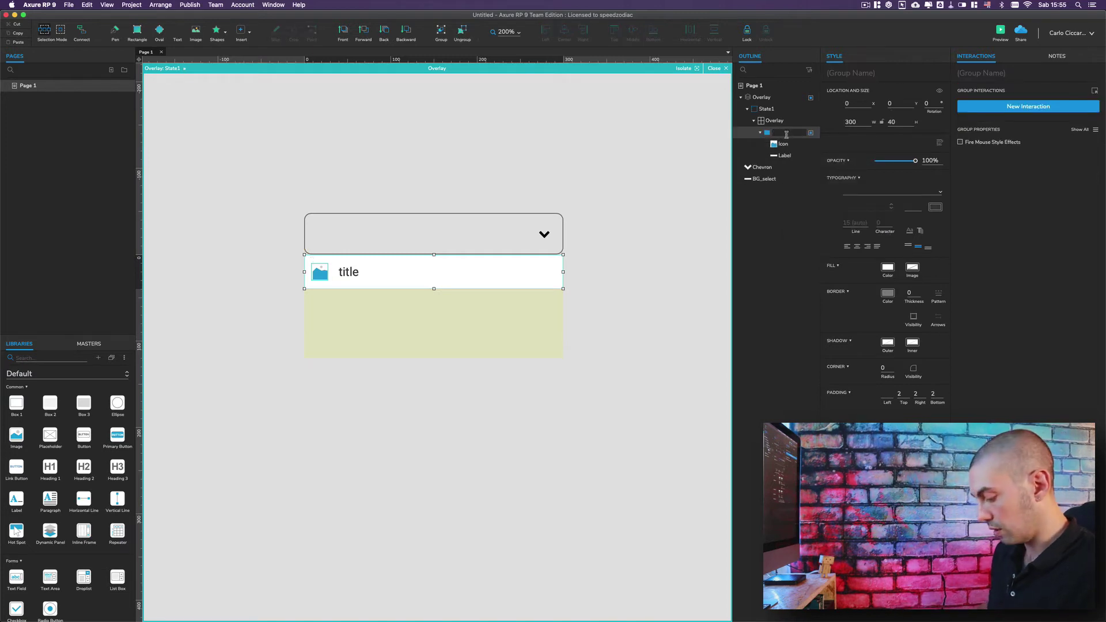
type("Content")
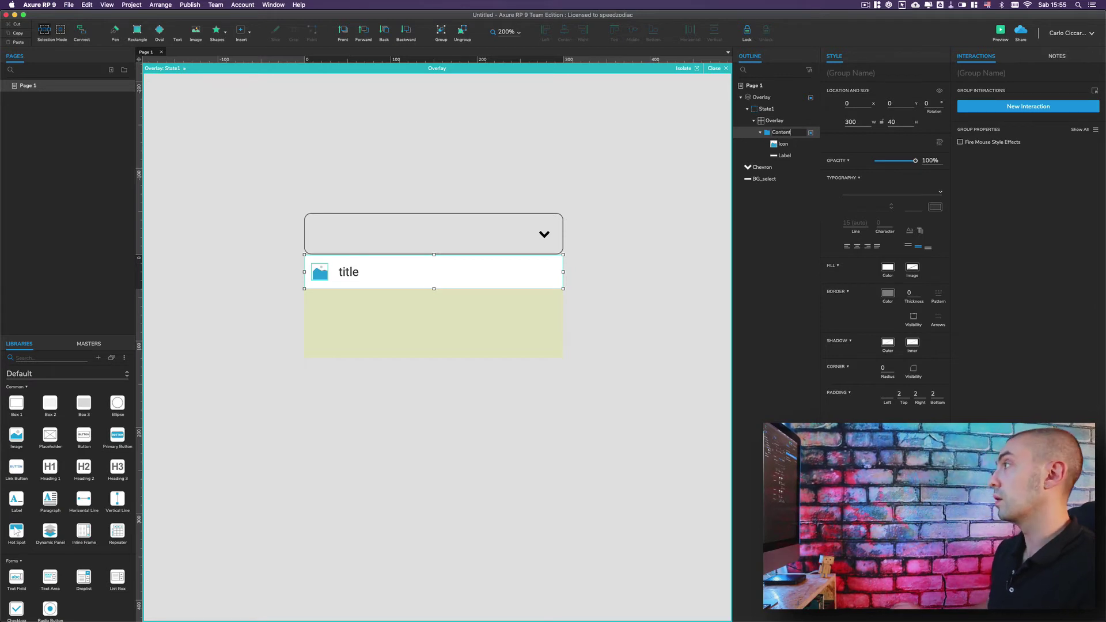
Enable Fire Mouse Style Effects for the Content group and collapse the group in the outline
left_click(788, 147)
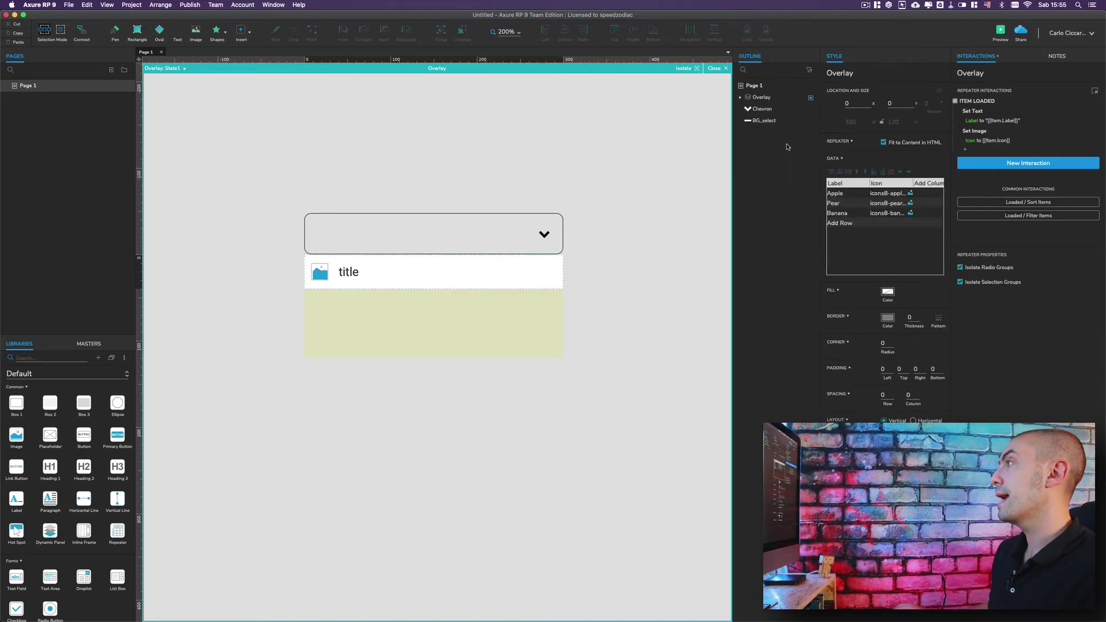
left_click(482, 264)
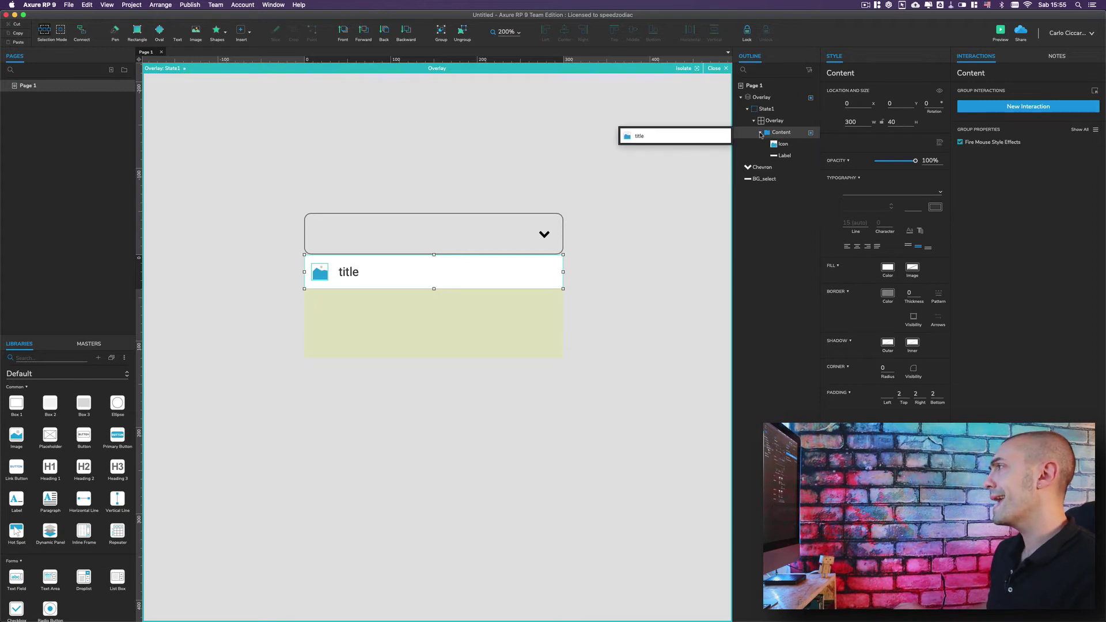
left_click(761, 133)
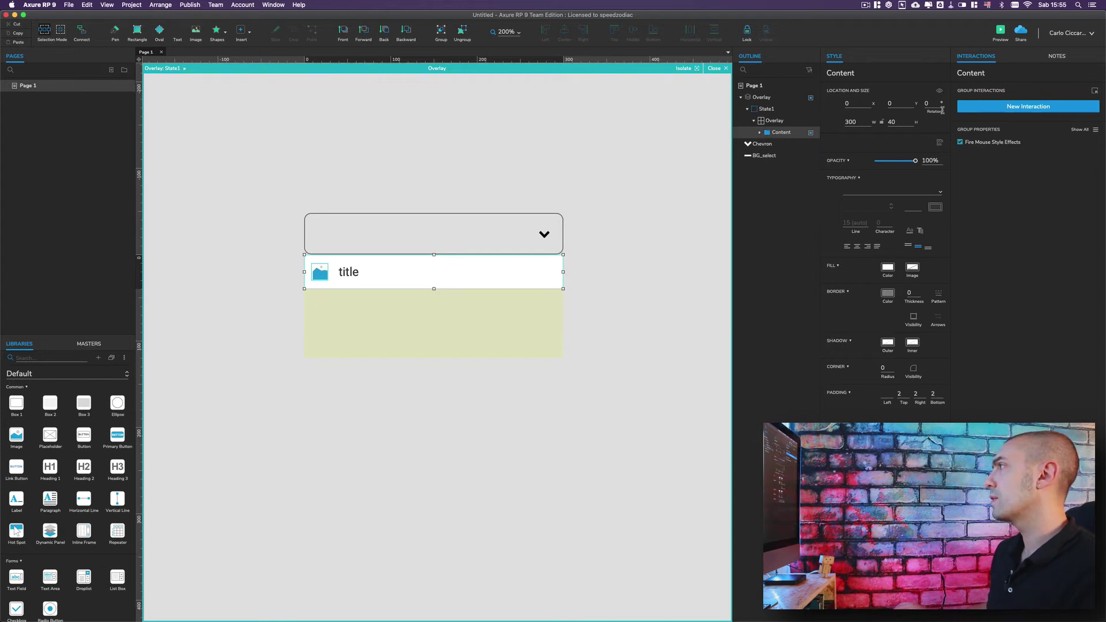
Add a Click or Tap interaction to the Content group that sets Content's selected value to true, and return to the page
left_click(1005, 107)
left_click(983, 132)
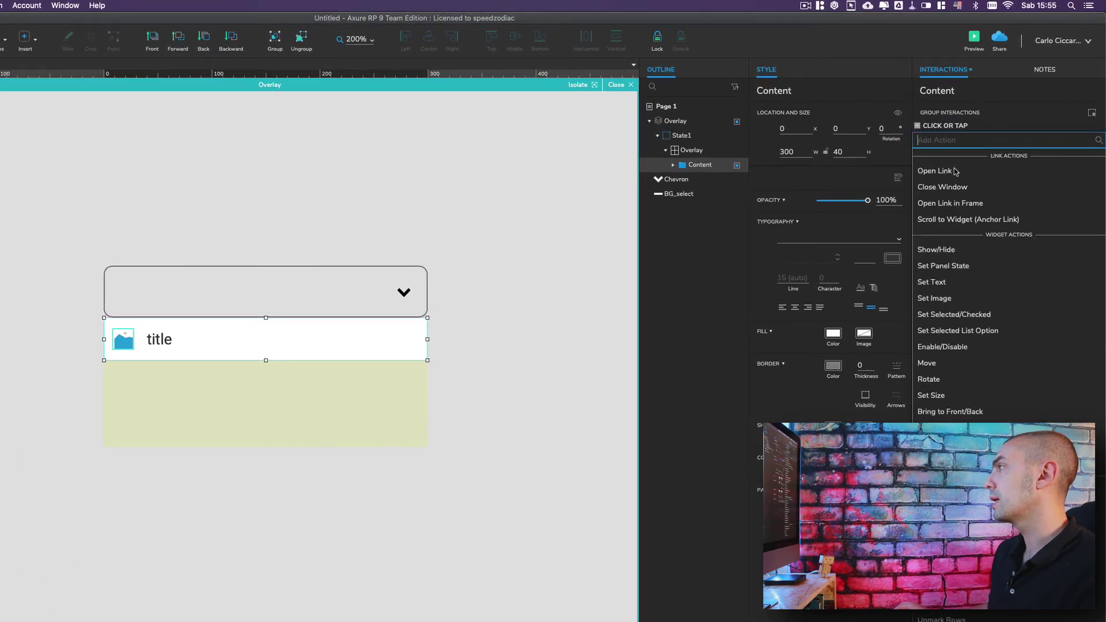
left_click(965, 314)
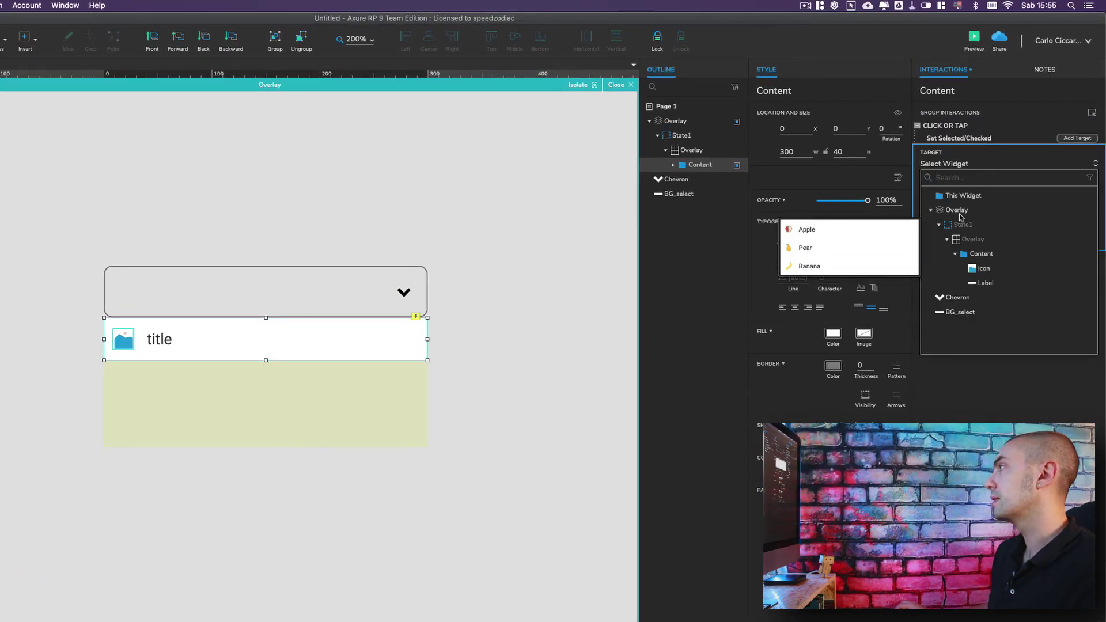
left_click(977, 254)
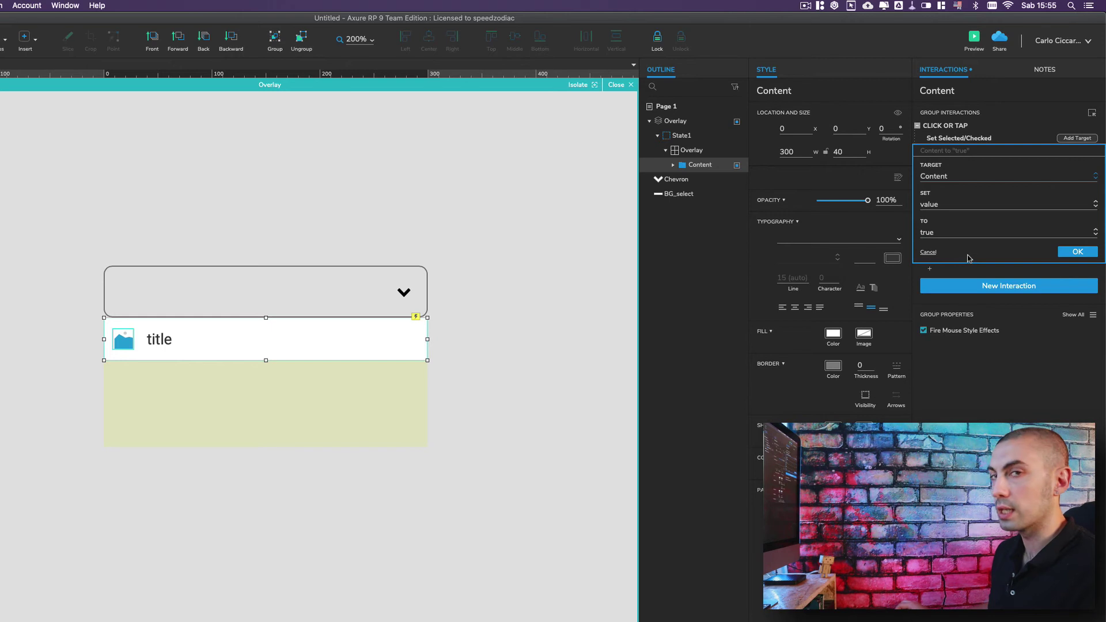
left_click(1084, 253)
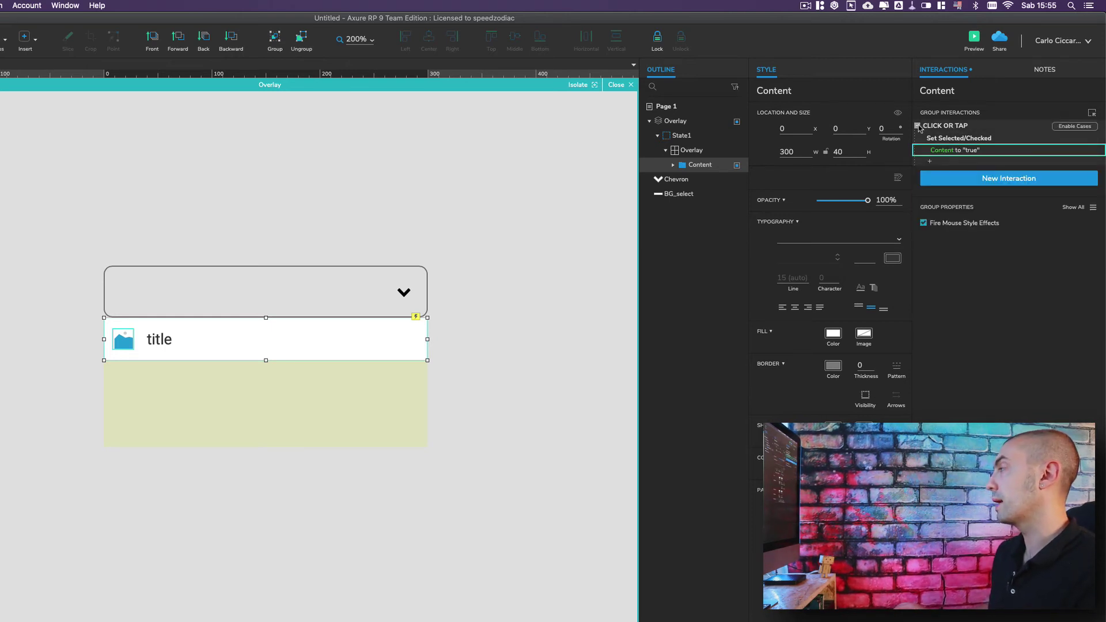
key("Escape")
left_click(30, 536)
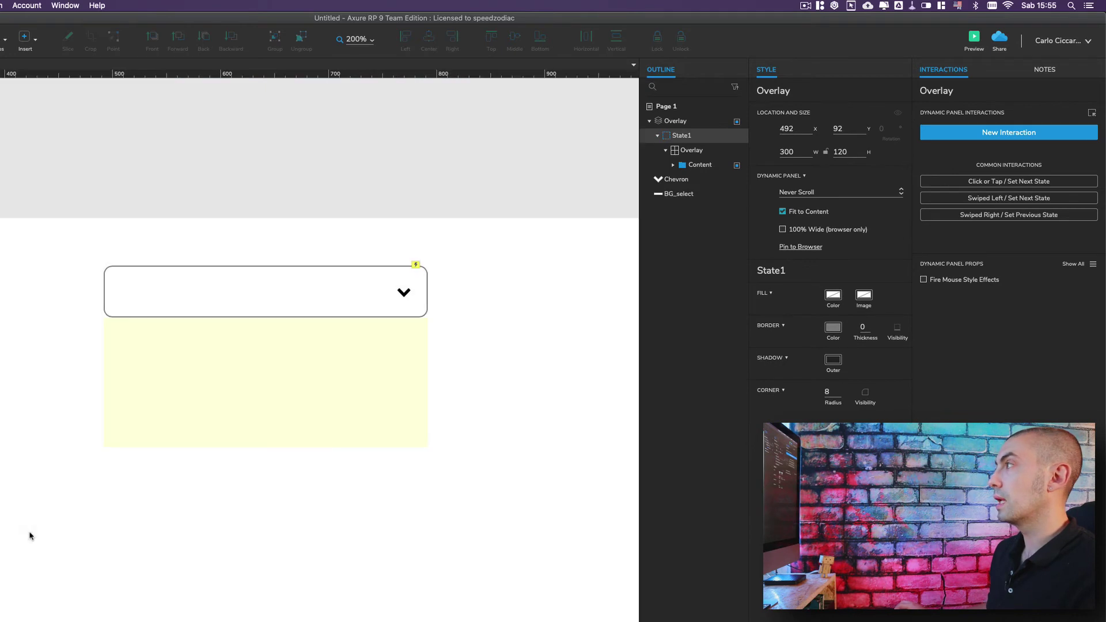
Group the Chevron and BG_select widgets together
left_click(678, 196)
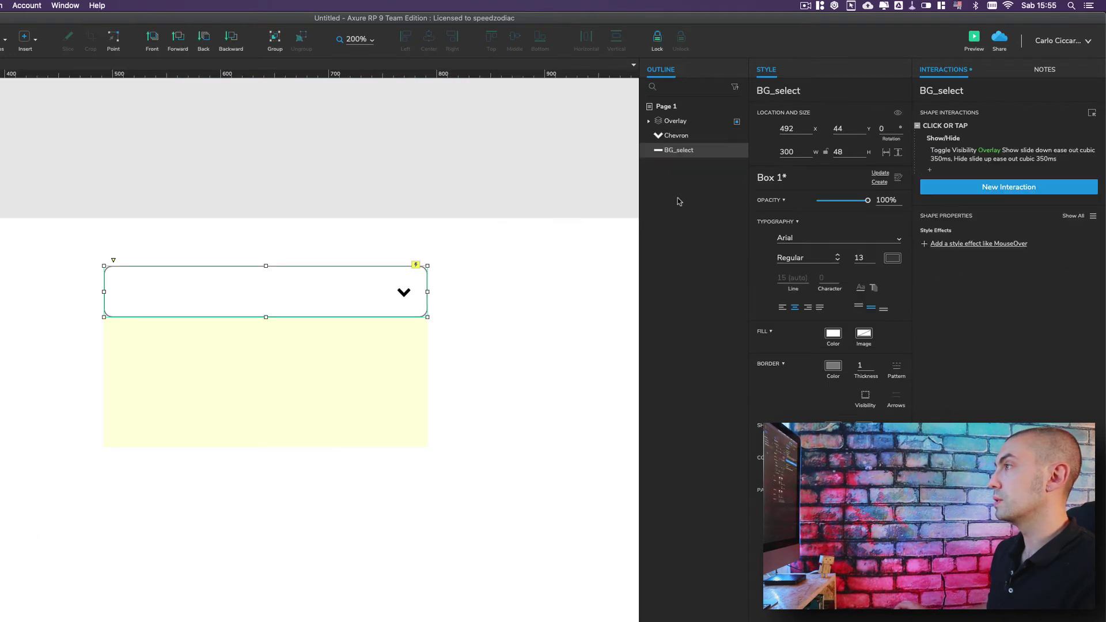
left_click(682, 139, "shift")
key("super+g")
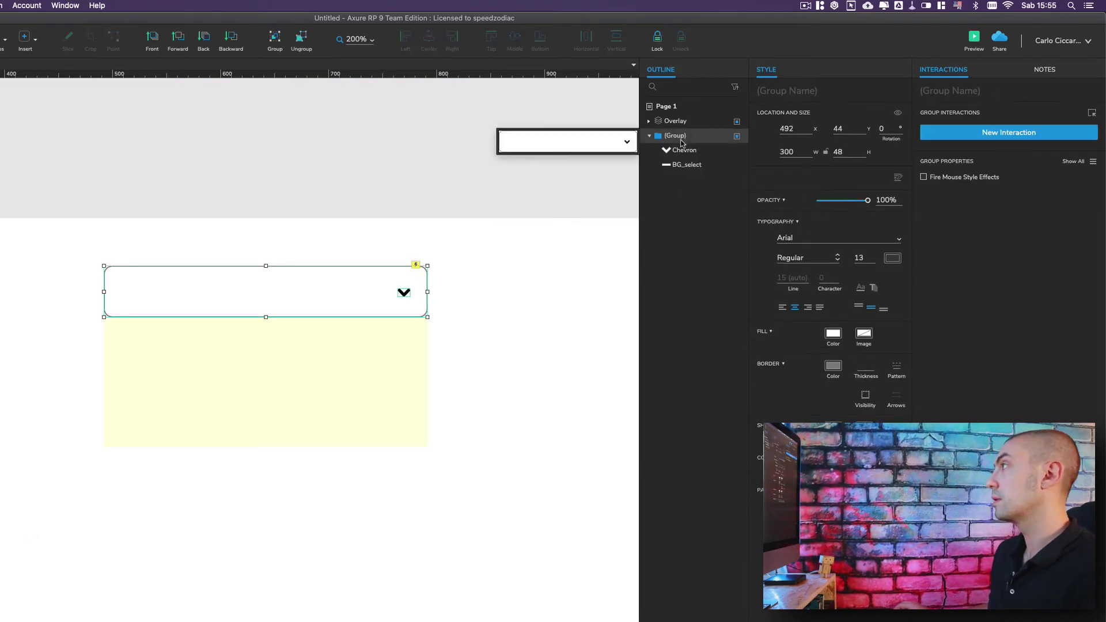
Rename the group containing Chevron and BG_select as Select
double_click(683, 140)
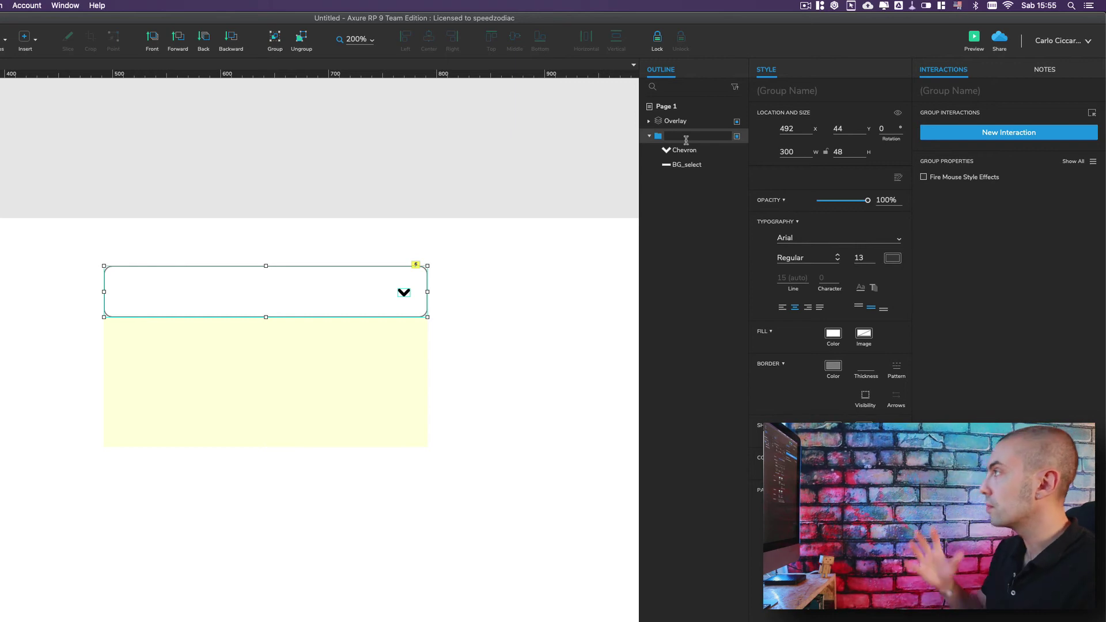
type("Drop")
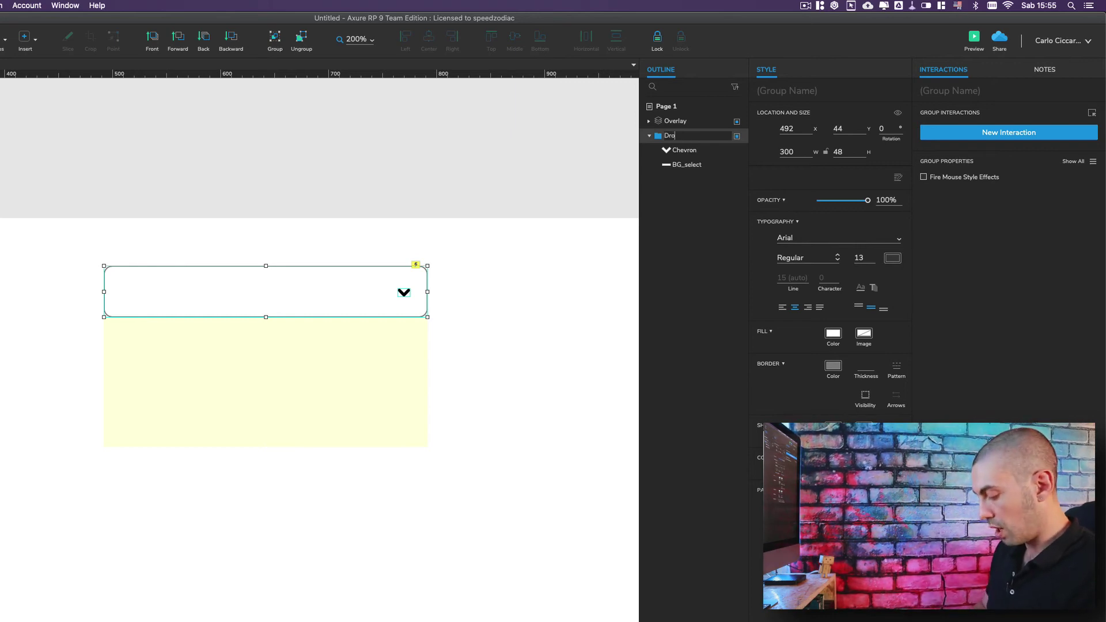
key("BackSpace")
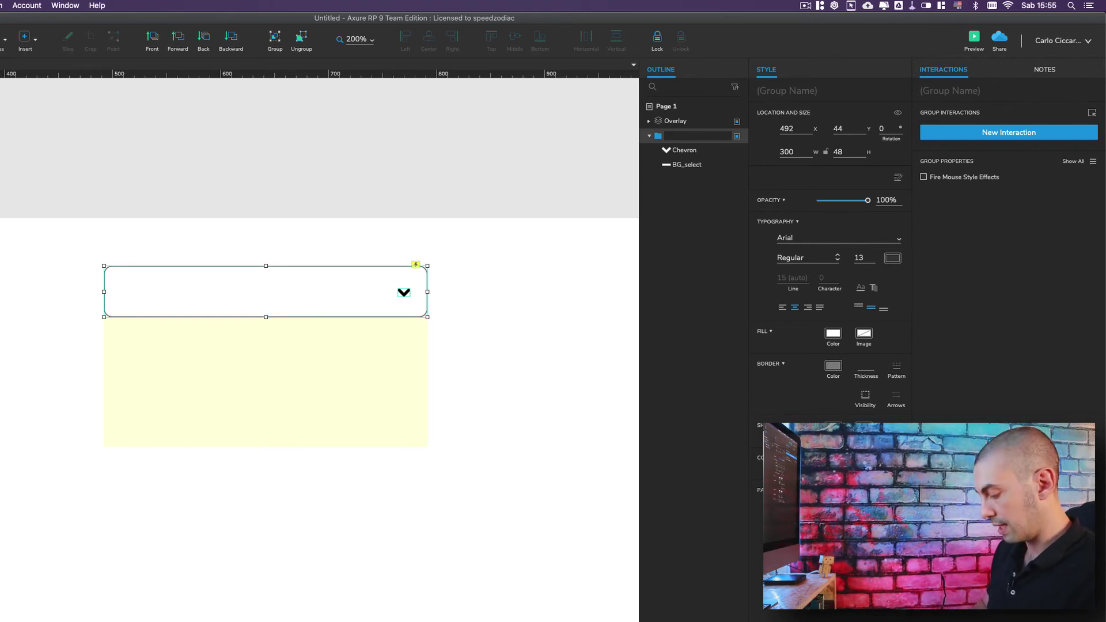
type("Sele")
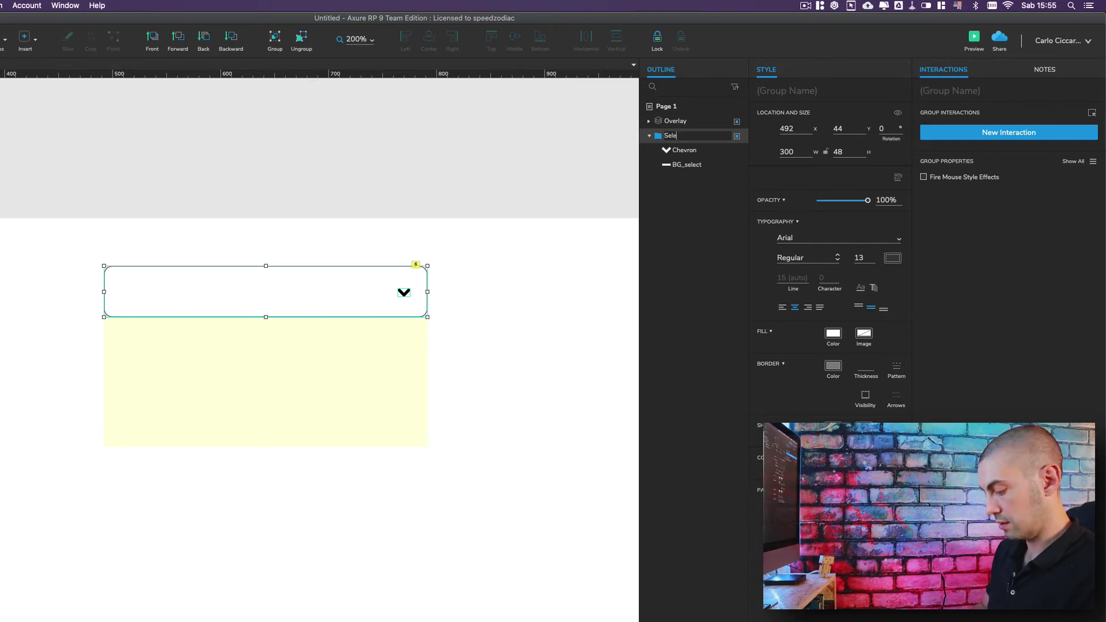
type("ct")
left_click(561, 237)
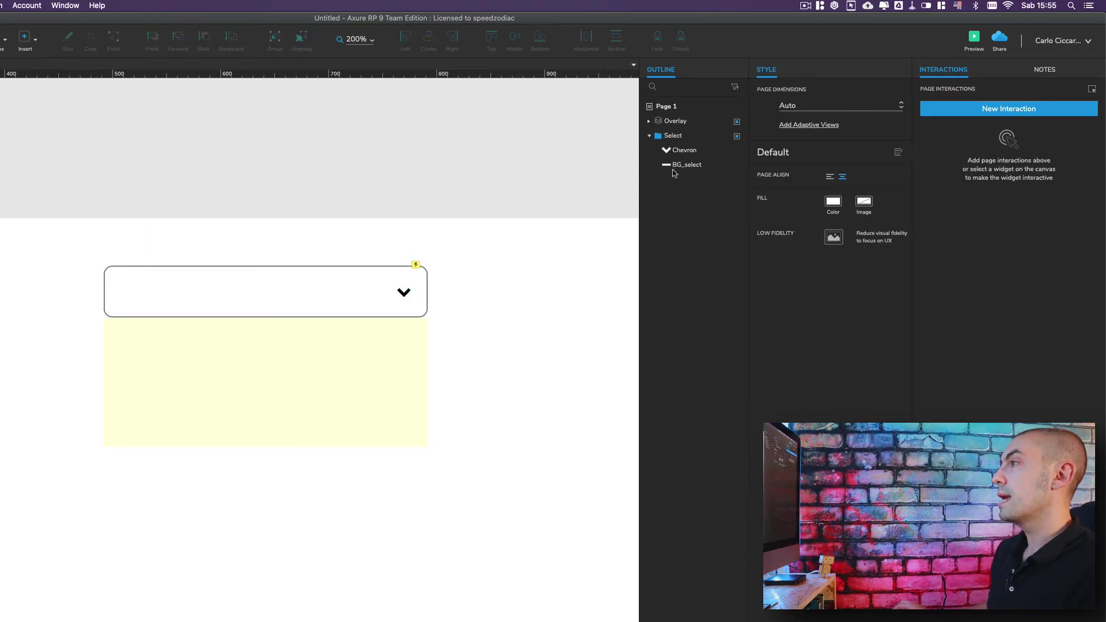
Add an Image widget over the select field and size it to 20 by 20
left_click_drag(179, 371, 505, 283)
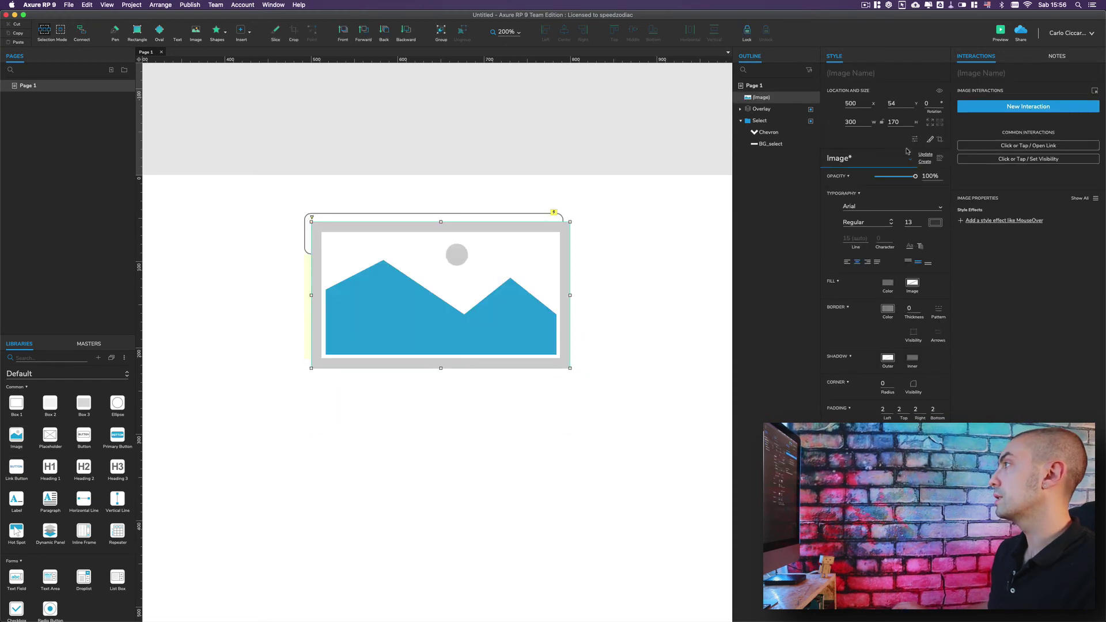
double_click(859, 120)
type("20")
key("Tab")
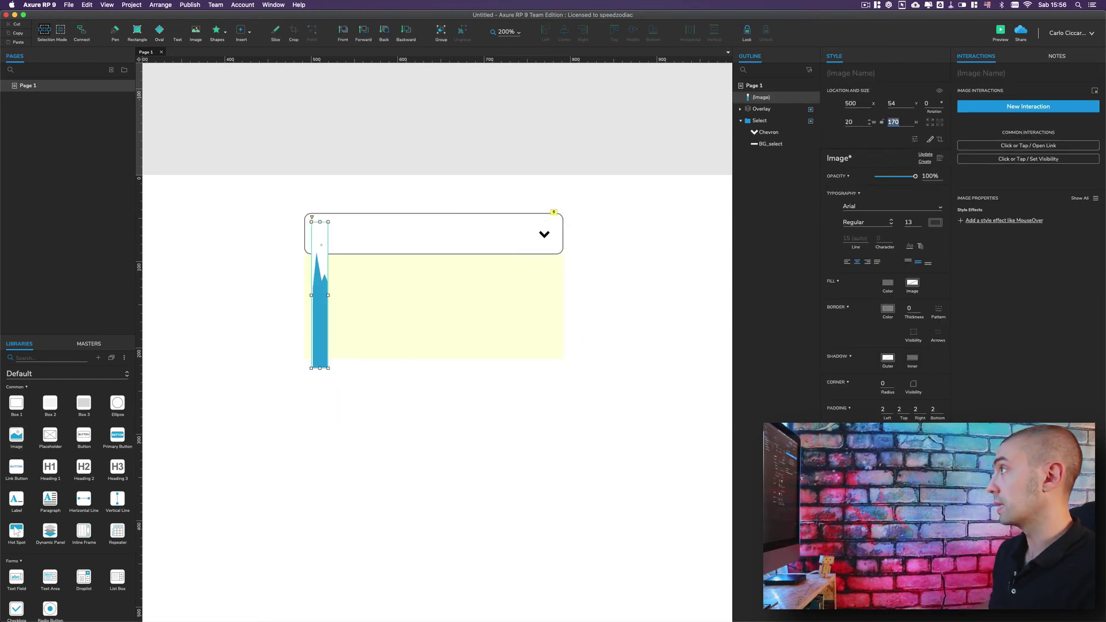
type("20")
key("Return")
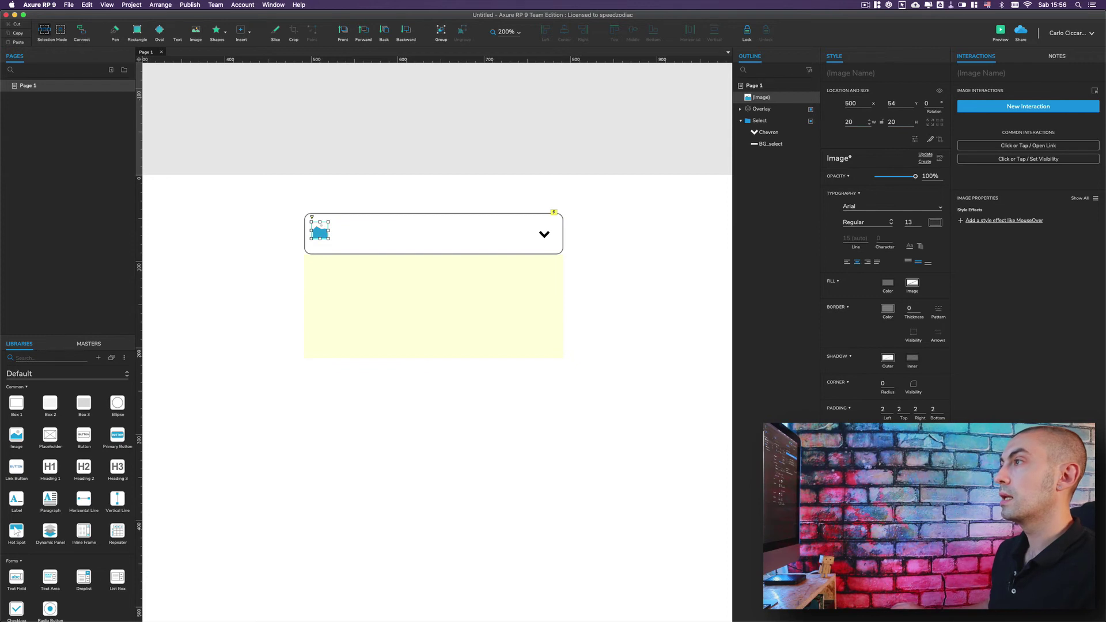
Resize the image to 24 by 24 and move it to about X 503, Y 56 inside the select field
double_click(850, 122)
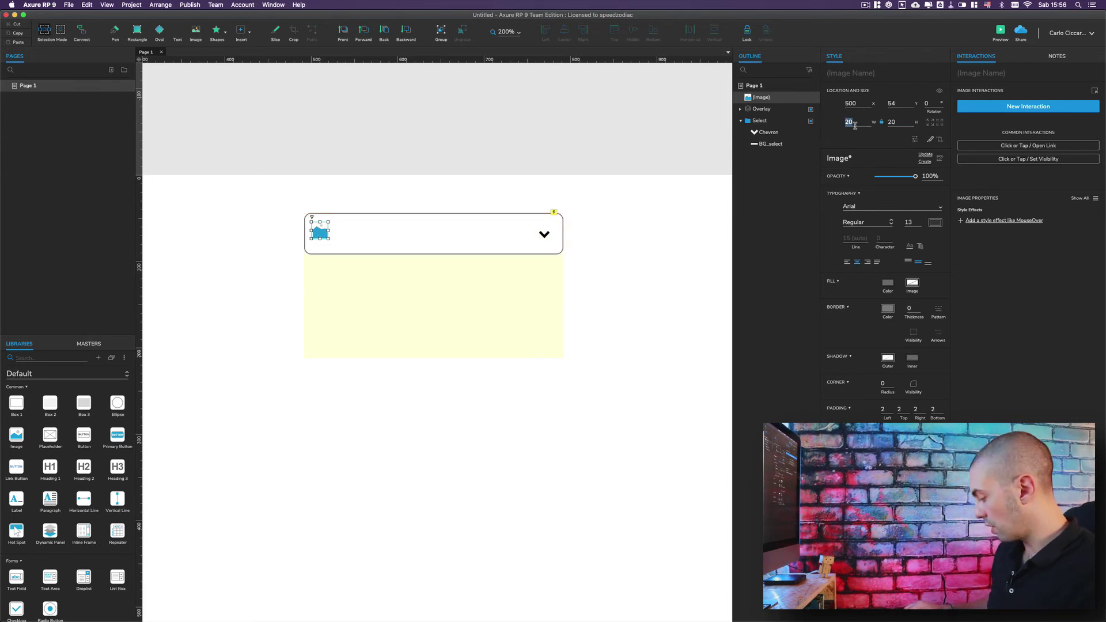
key("Return")
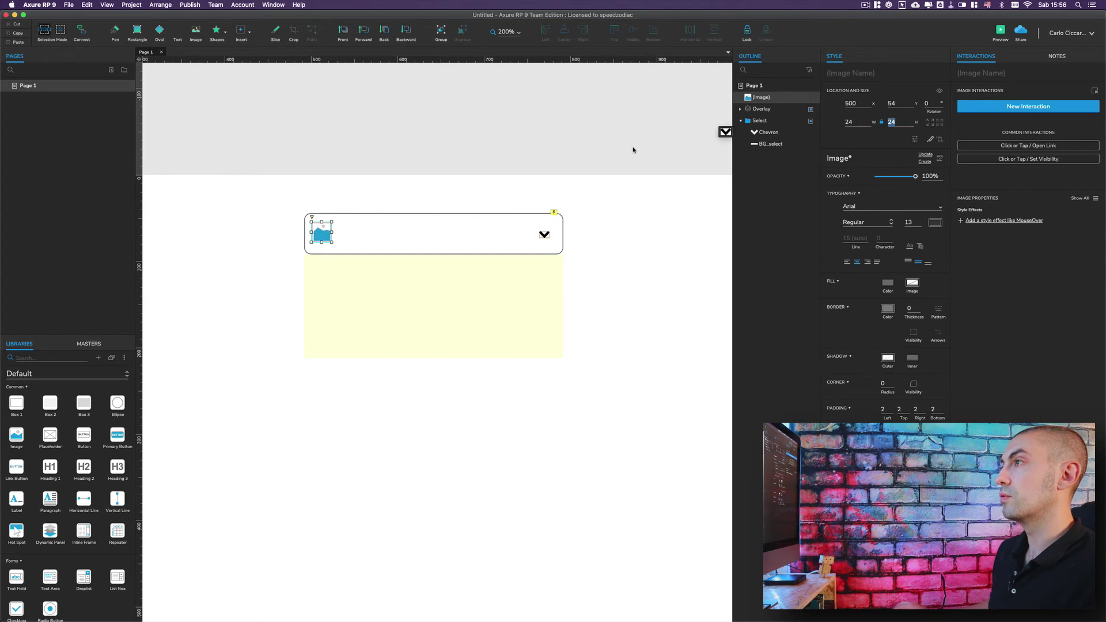
left_click(632, 148)
left_click_drag(322, 234, 326, 234)
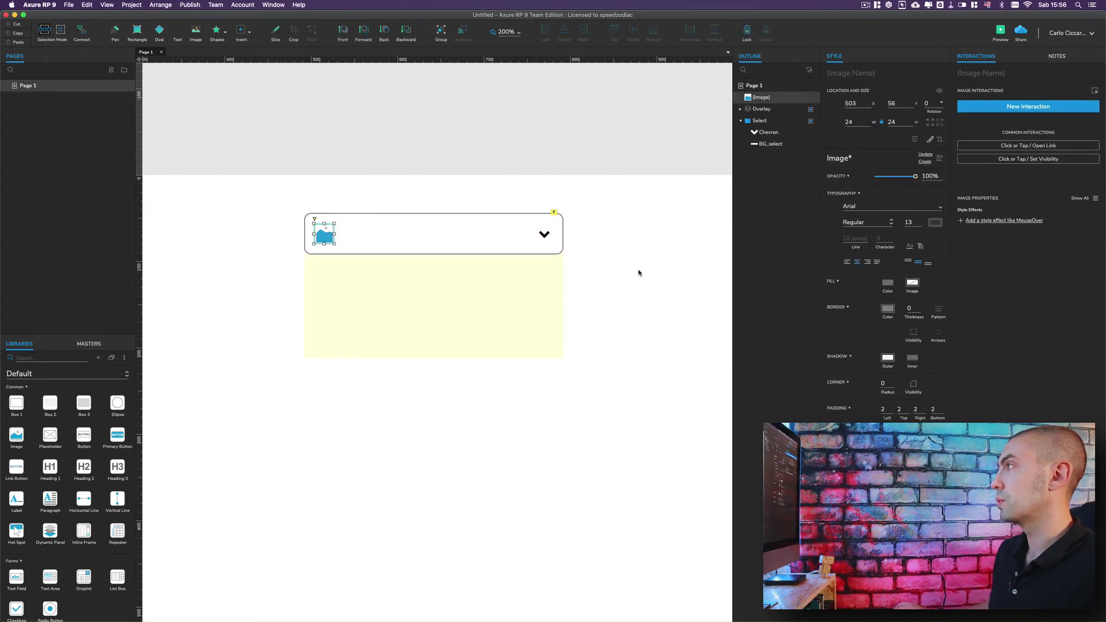
Move the image into the Select group and name it Icon_select
mouse_move(761, 96)
left_mouse_down()
mouse_move(727, 130)
mouse_move(726, 99)
mouse_move(763, 119)
left_mouse_up()
left_click(987, 74)
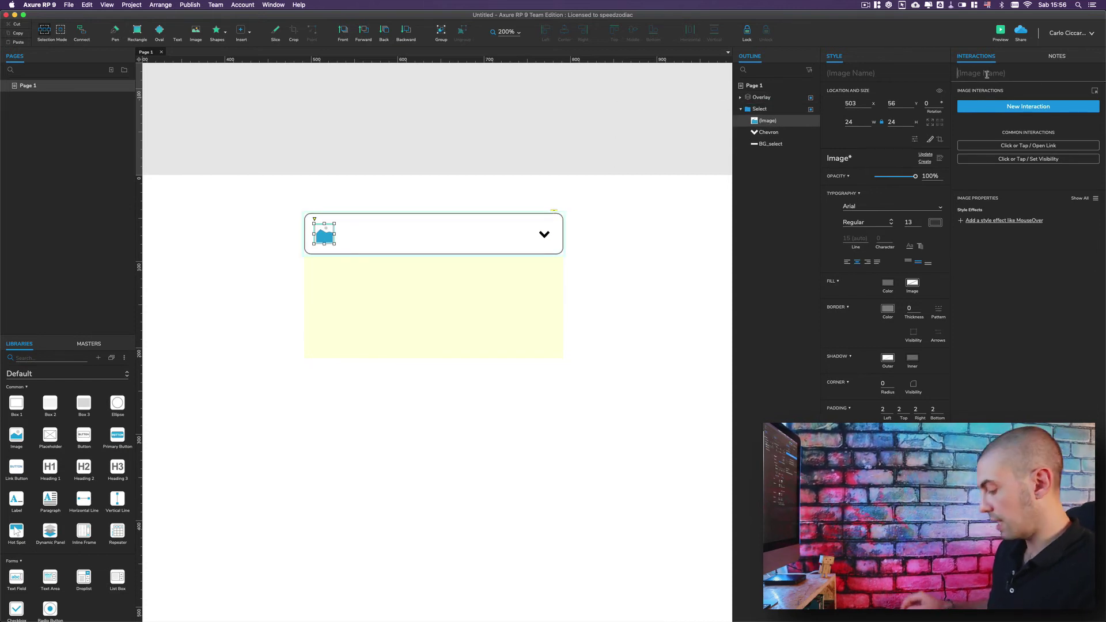
type("Icon")
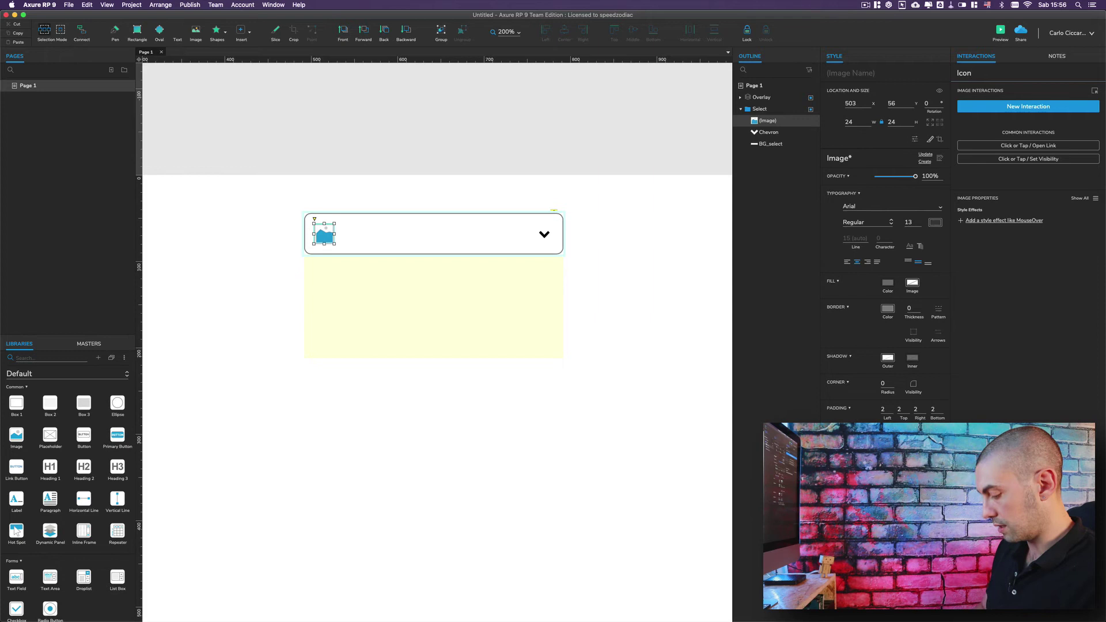
type("_select")
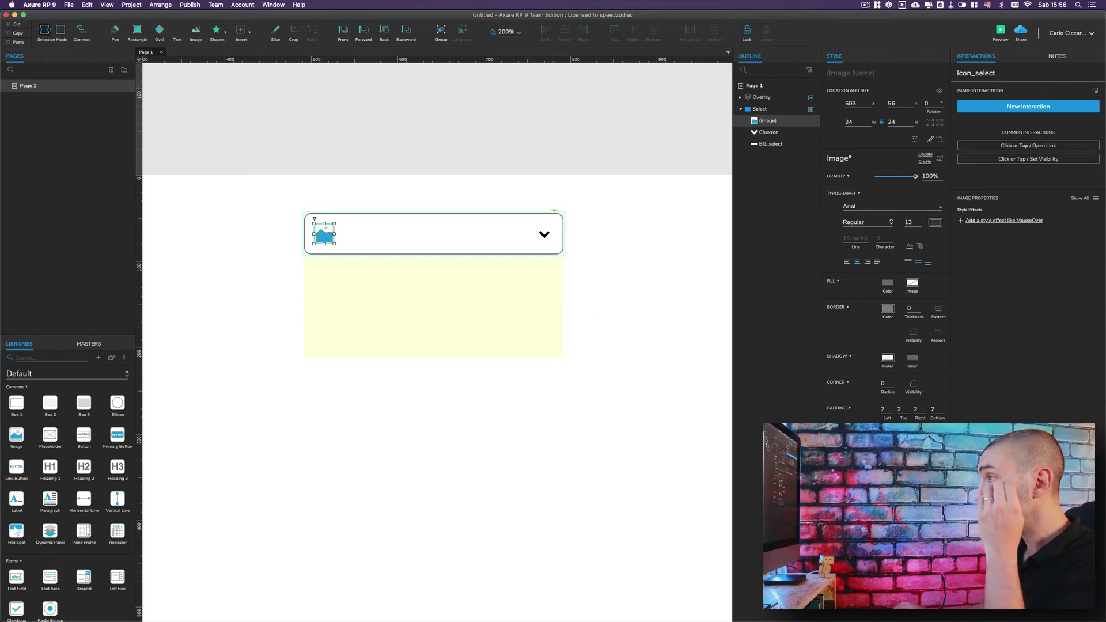
left_click(683, 271)
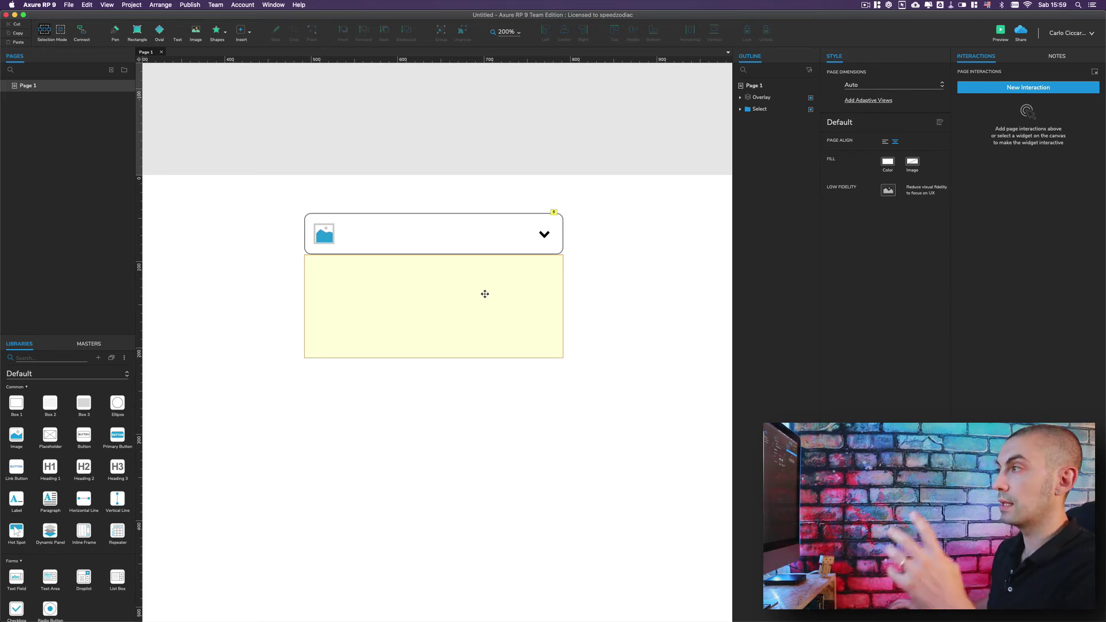
Open the Overlay repeater's item and add a Set Text action targeting BG_select to the Content group's Click or Tap interaction
left_click(483, 294)
double_click(483, 294)
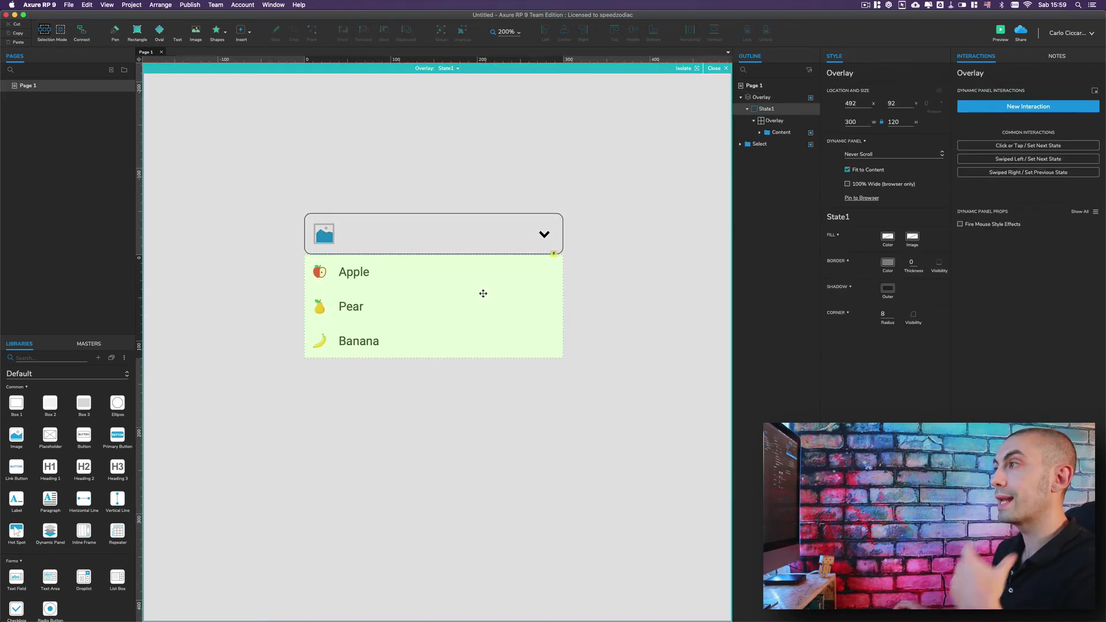
double_click(437, 275)
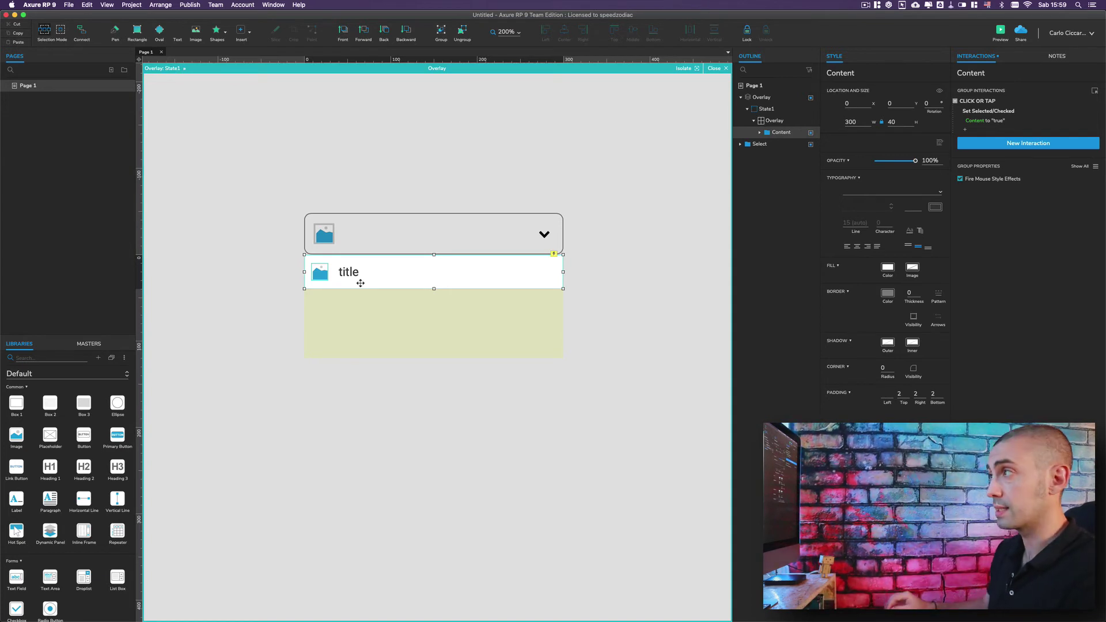
mouse_move(773, 123)
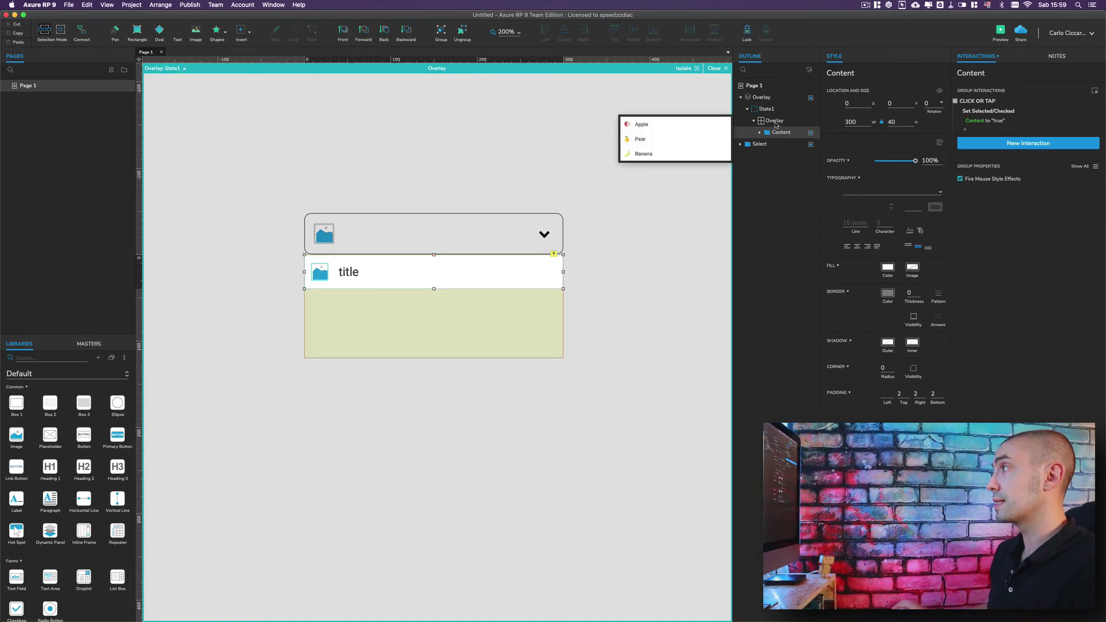
left_click(972, 130)
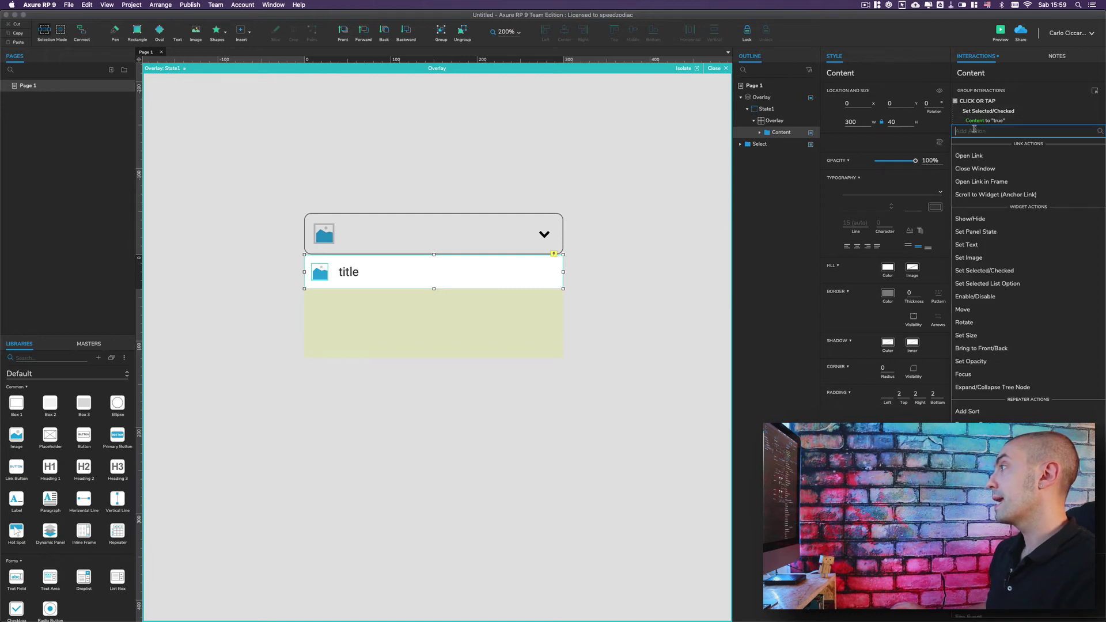
left_click(973, 247)
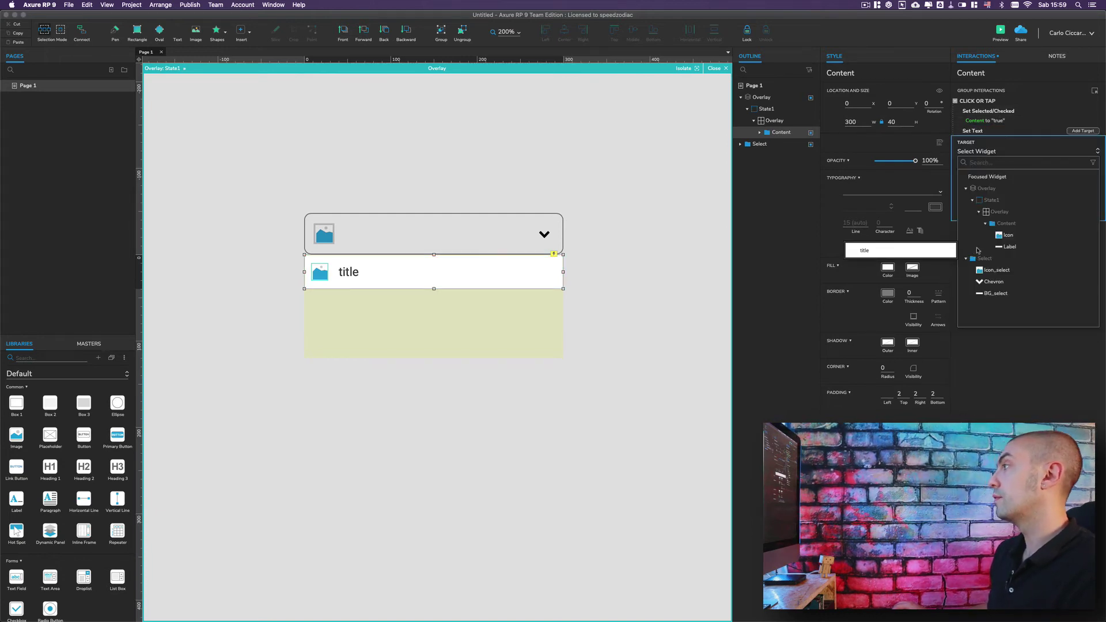
left_click(990, 294)
Set the action's value to text on widget, using Label as the source for BG_select
left_click(977, 184)
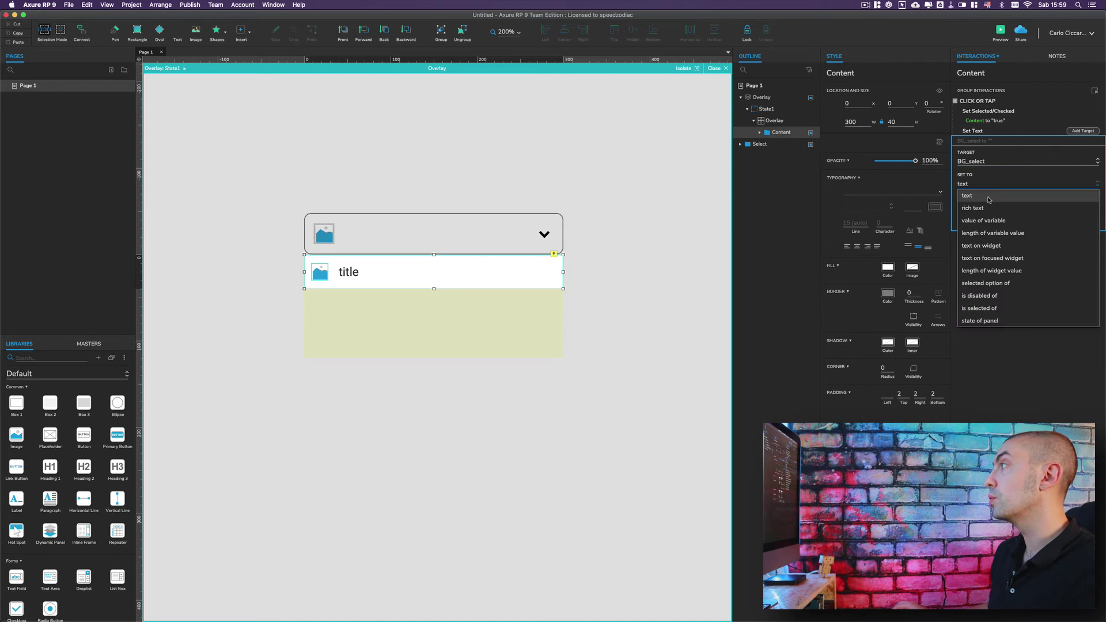
left_click(989, 247)
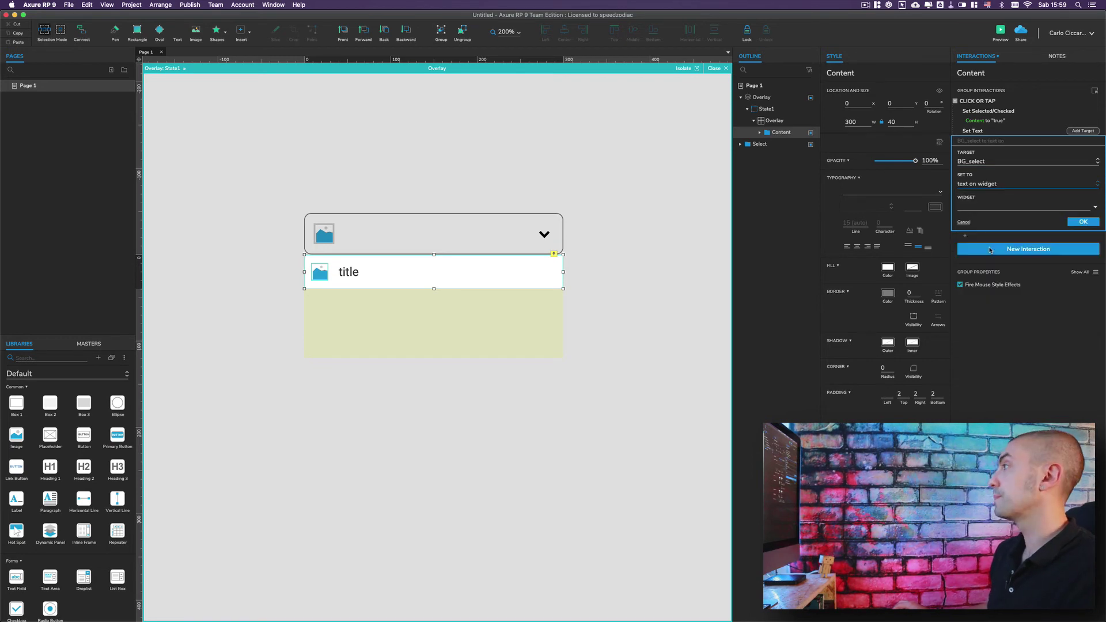
left_click(1005, 208)
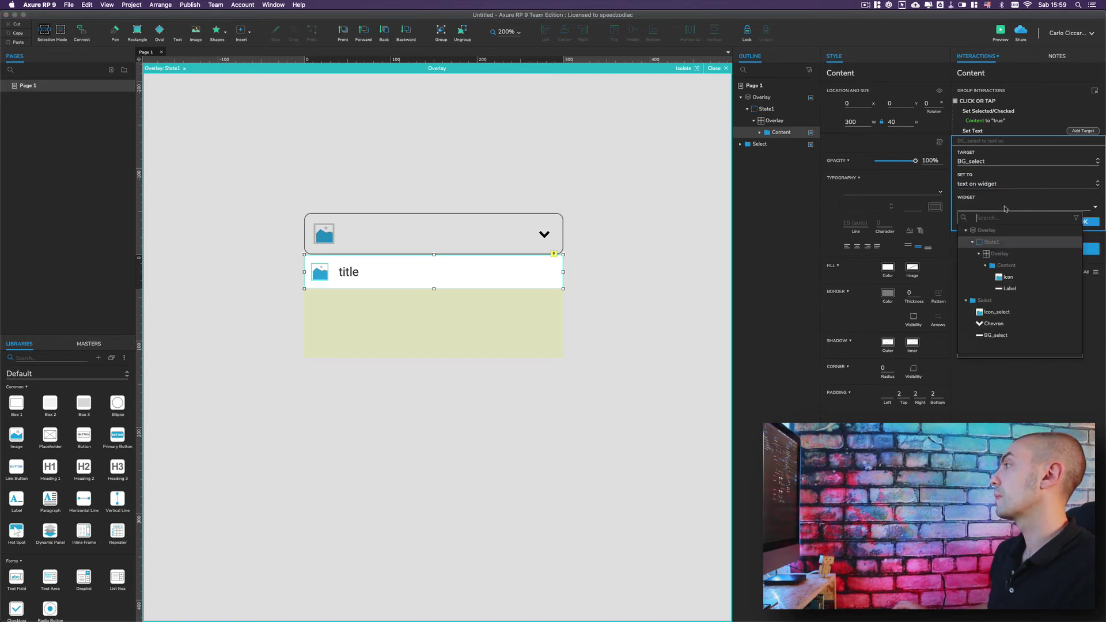
left_click(1010, 289)
left_click(1083, 220)
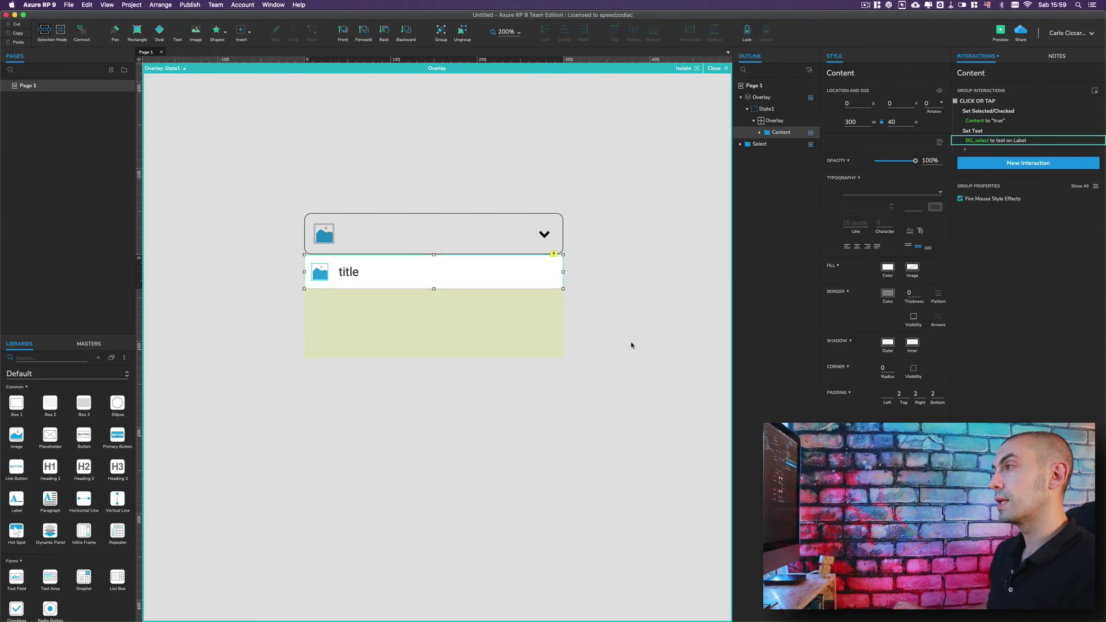
key("Escape")
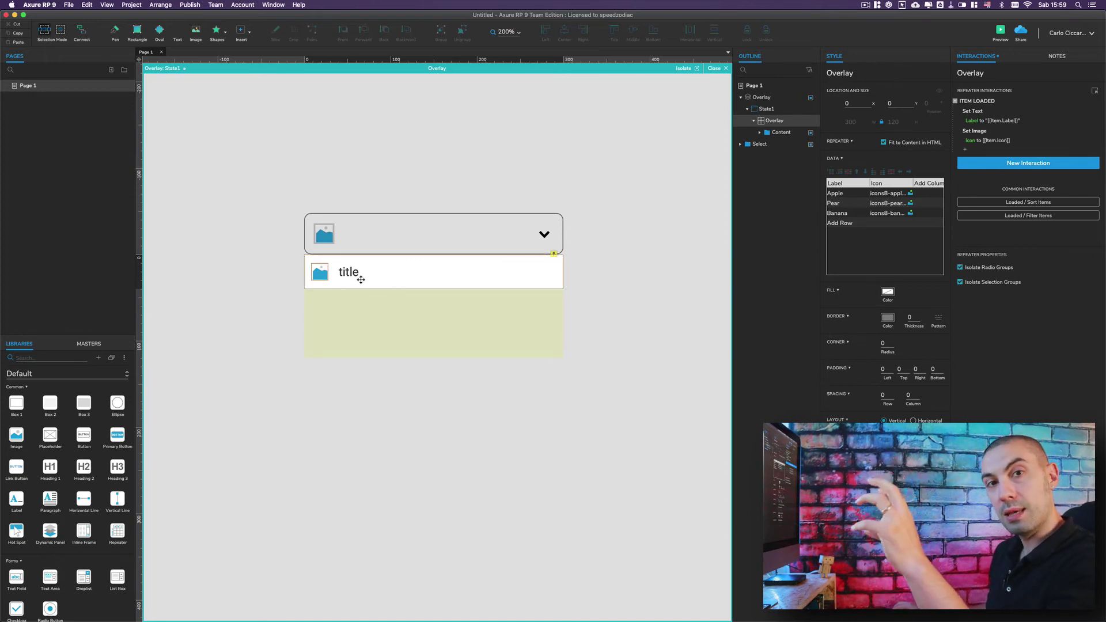
Preview the page in the browser, open the dropdown and choose Apple
left_click(1000, 33)
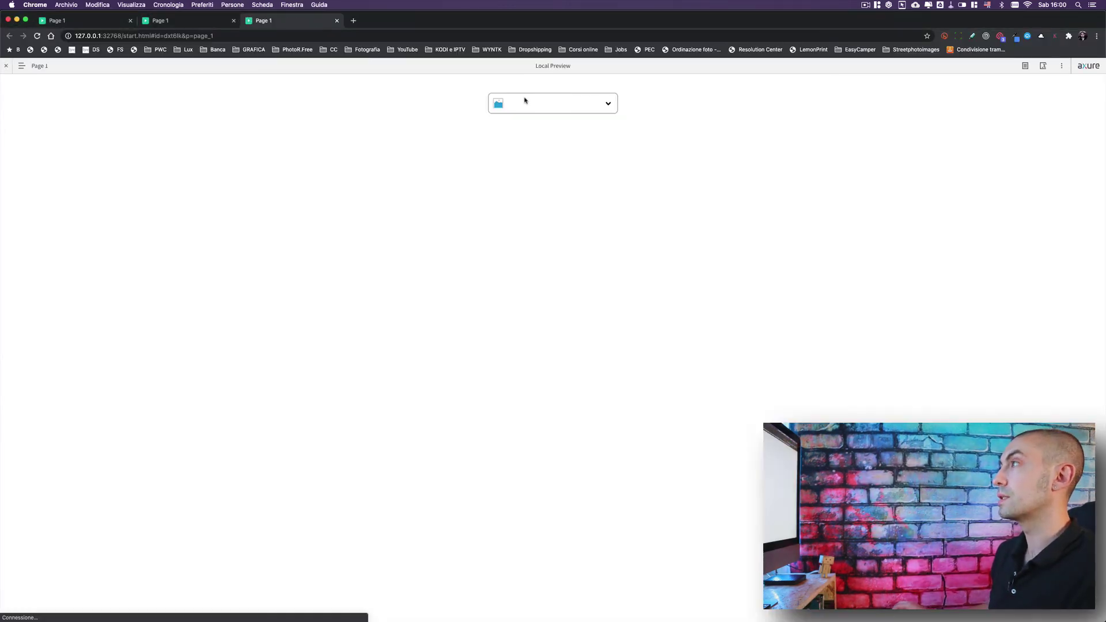
left_click(539, 107)
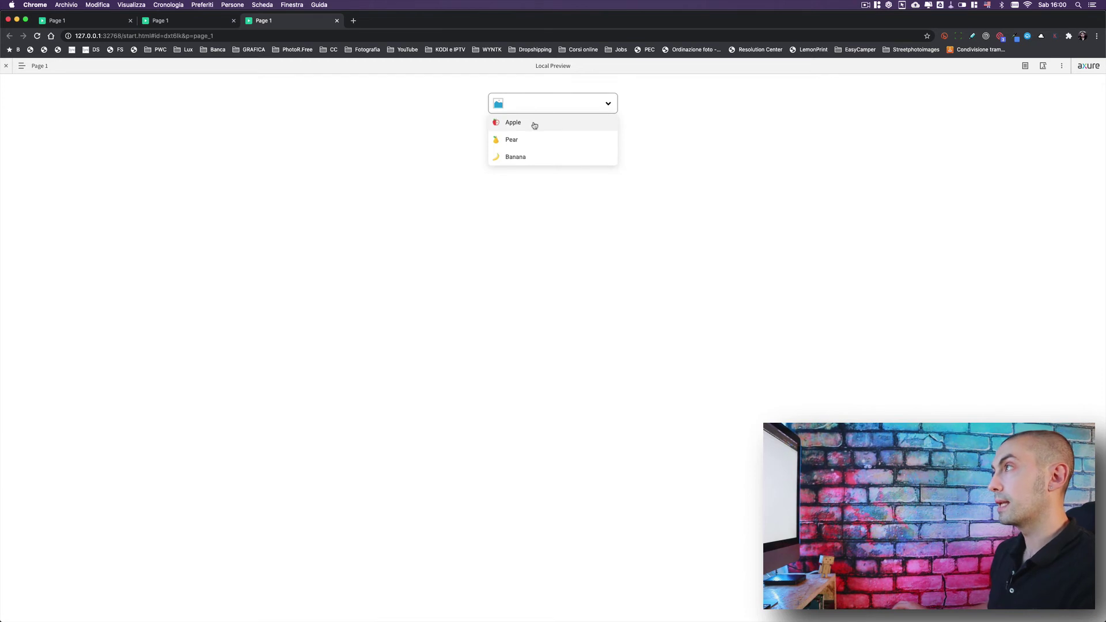
left_click(535, 126)
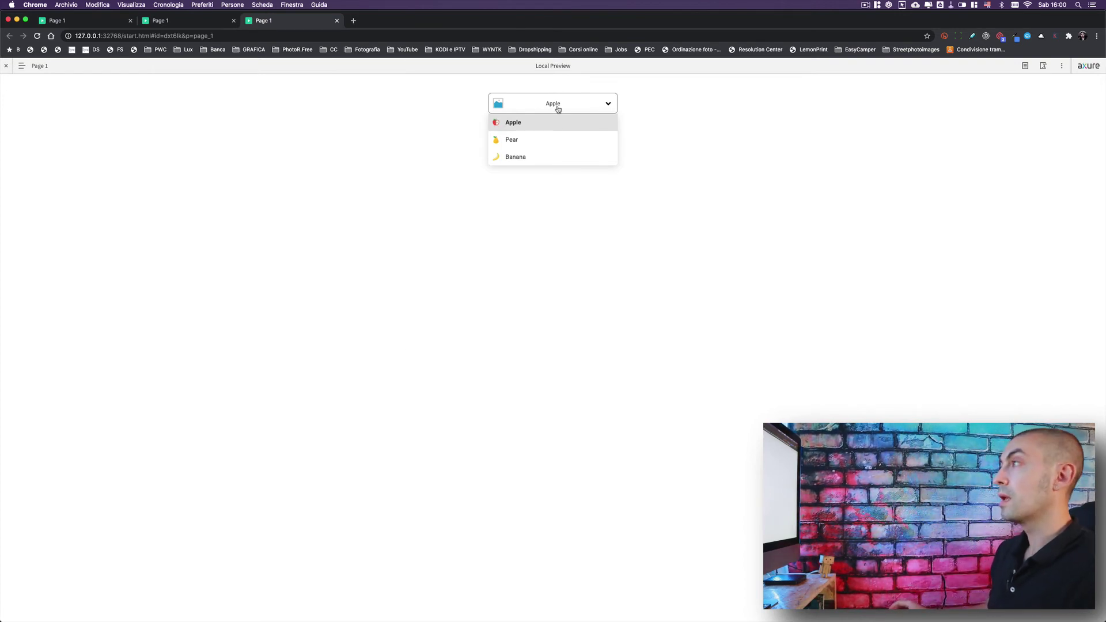
Return to Axure RP and format BG_select's text as left-aligned, size 16, with a left padding of 48
key("super+Tab")
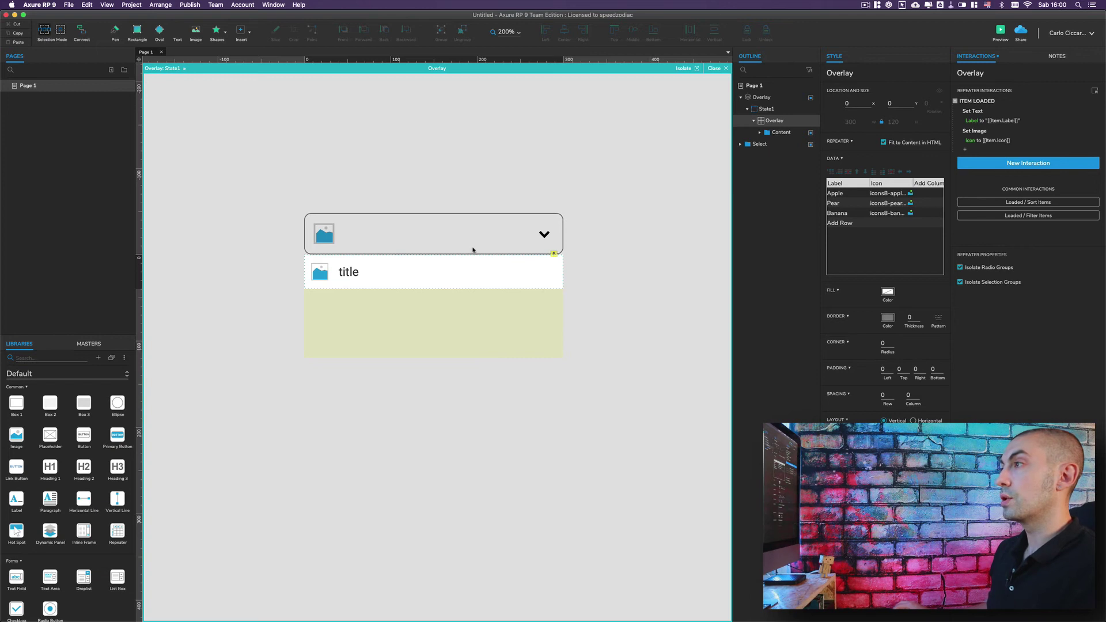
double_click(450, 245)
left_click(445, 239)
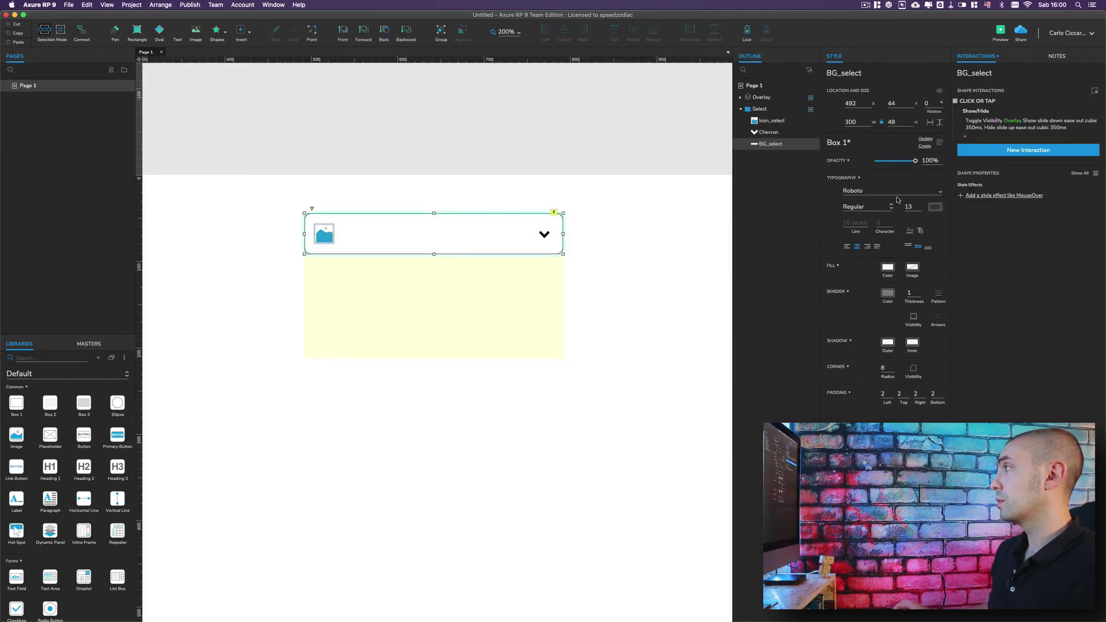
type("16")
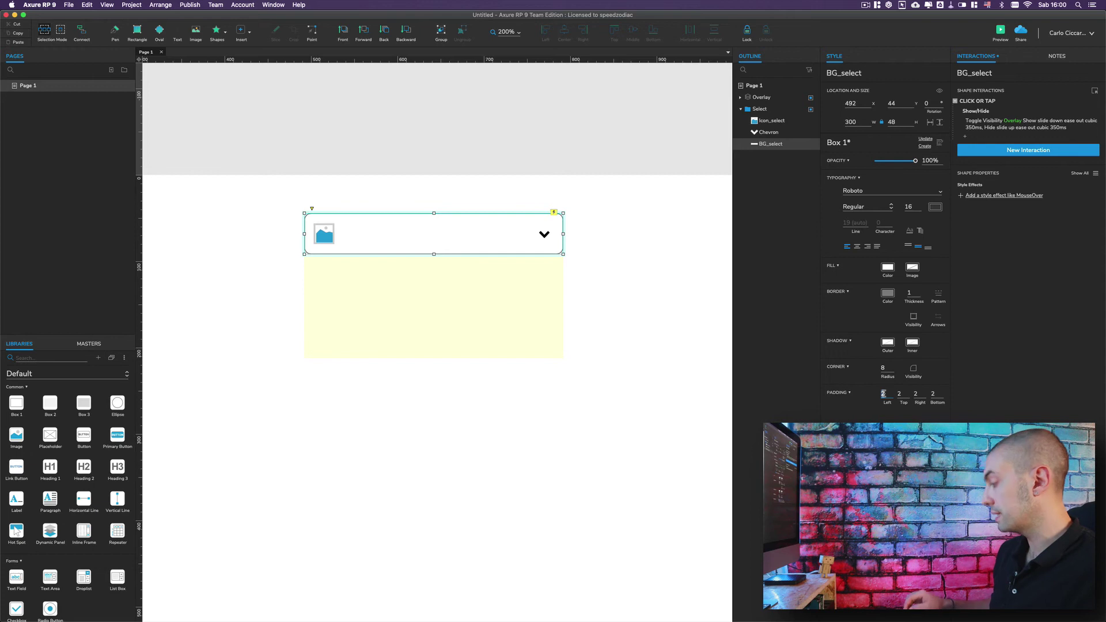
type("48")
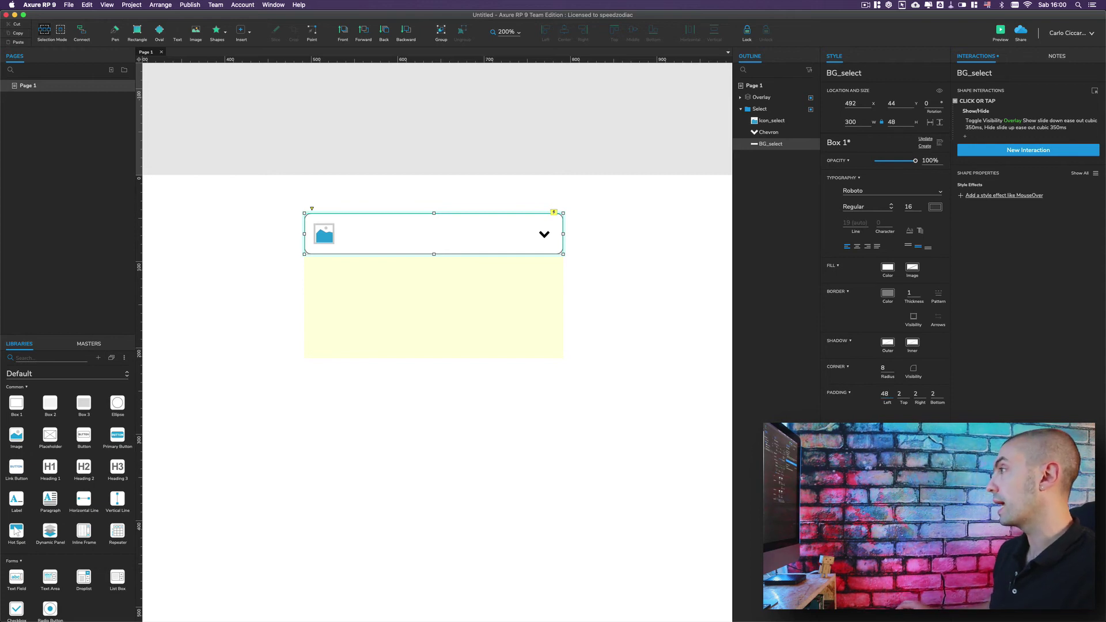
Test BG_select's text formatting with temporary sample text and remove that text
left_click(440, 242)
double_click(440, 241)
type("dzfgdfs")
key("BackSpace")
key("BackSpace")
key("BackSpace")
left_click(629, 283)
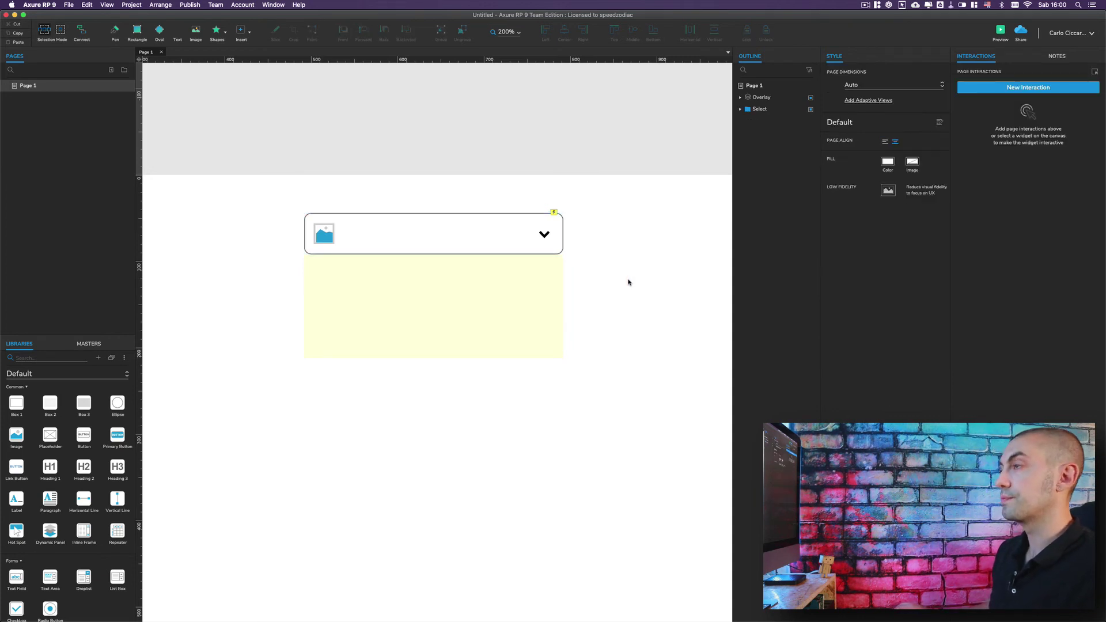
Add a Set Image action targeting Icon_select to the Click or Tap interaction of the overlay repeater's Content group, with Value as source
double_click(479, 306)
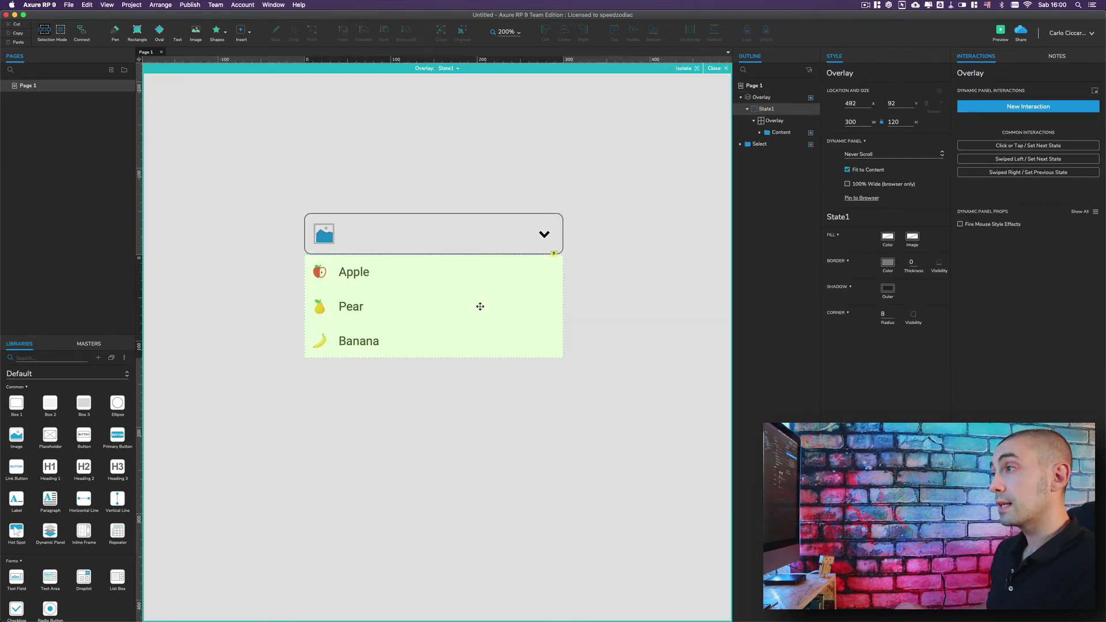
left_click(425, 276)
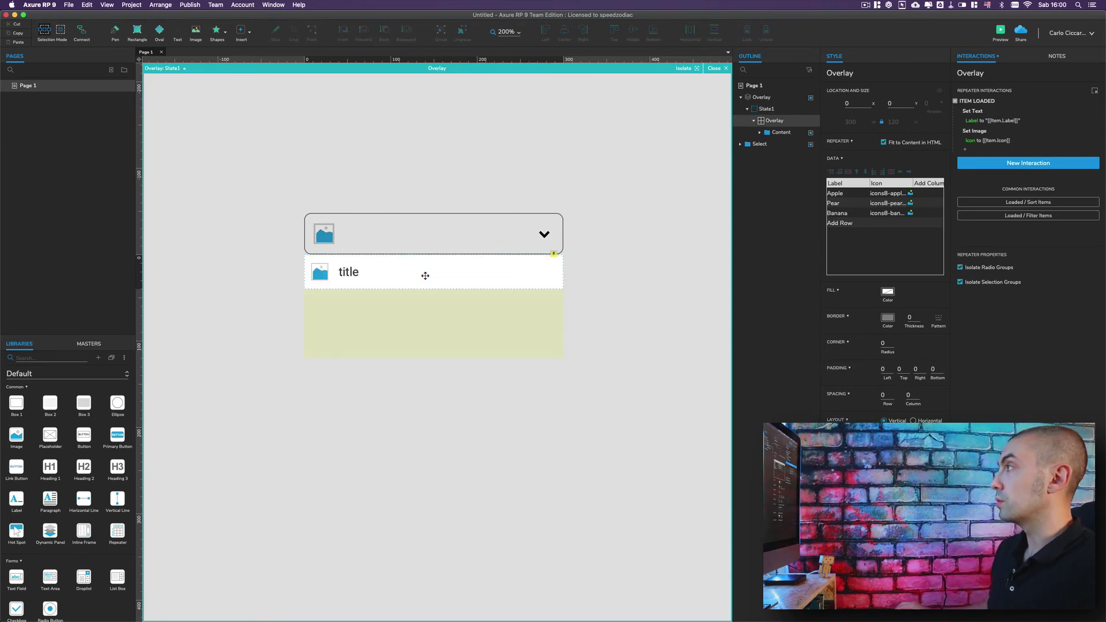
mouse_move(860, 133)
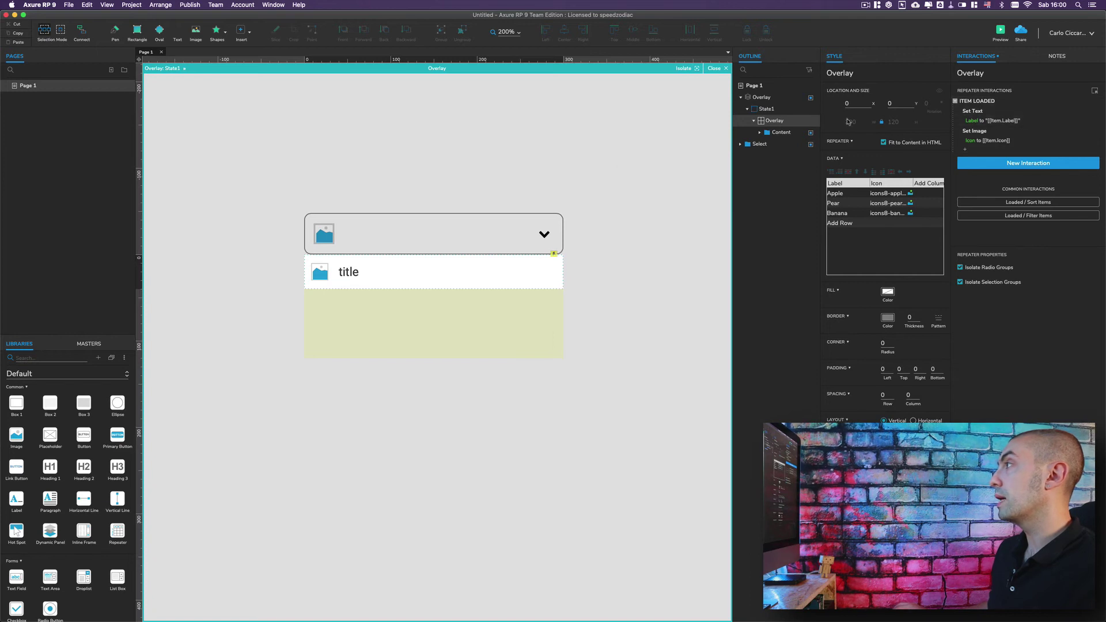
left_click(782, 133)
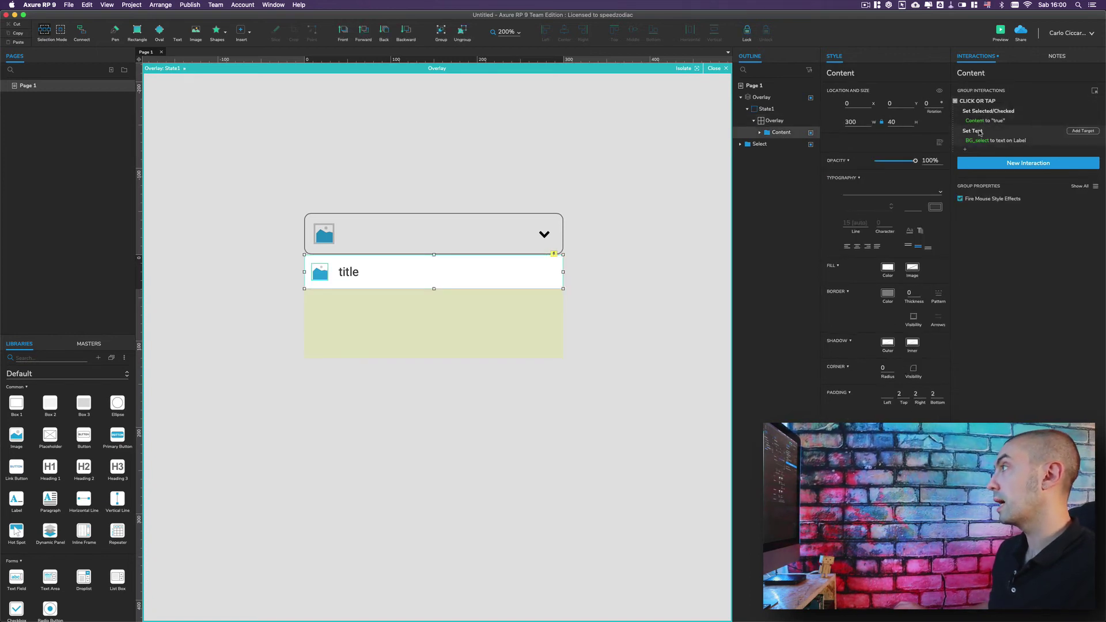
left_click(973, 149)
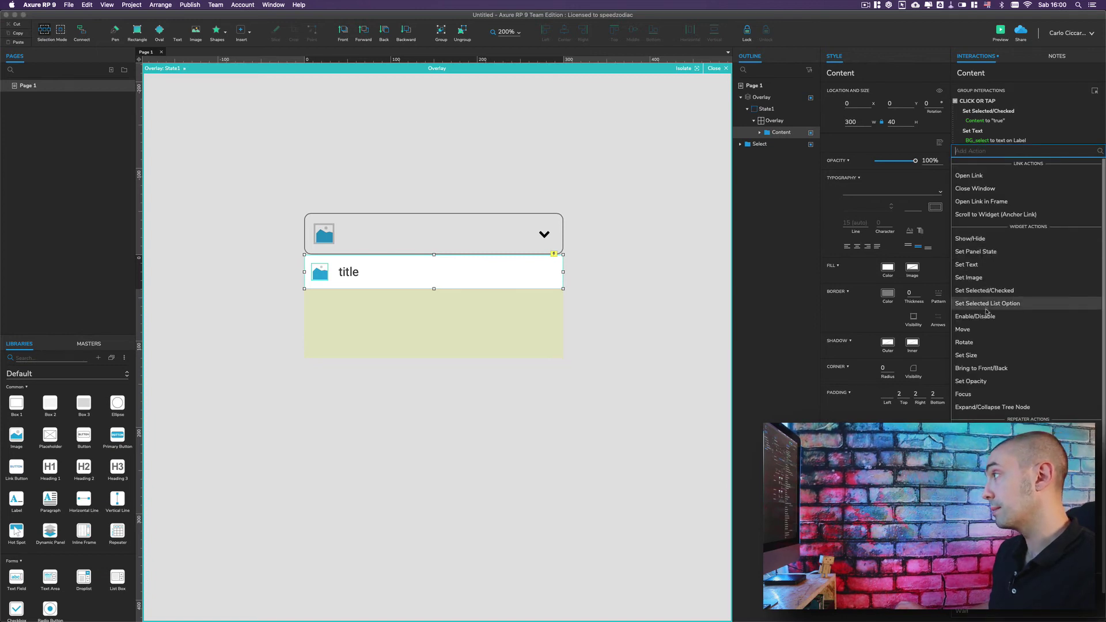
left_click(976, 279)
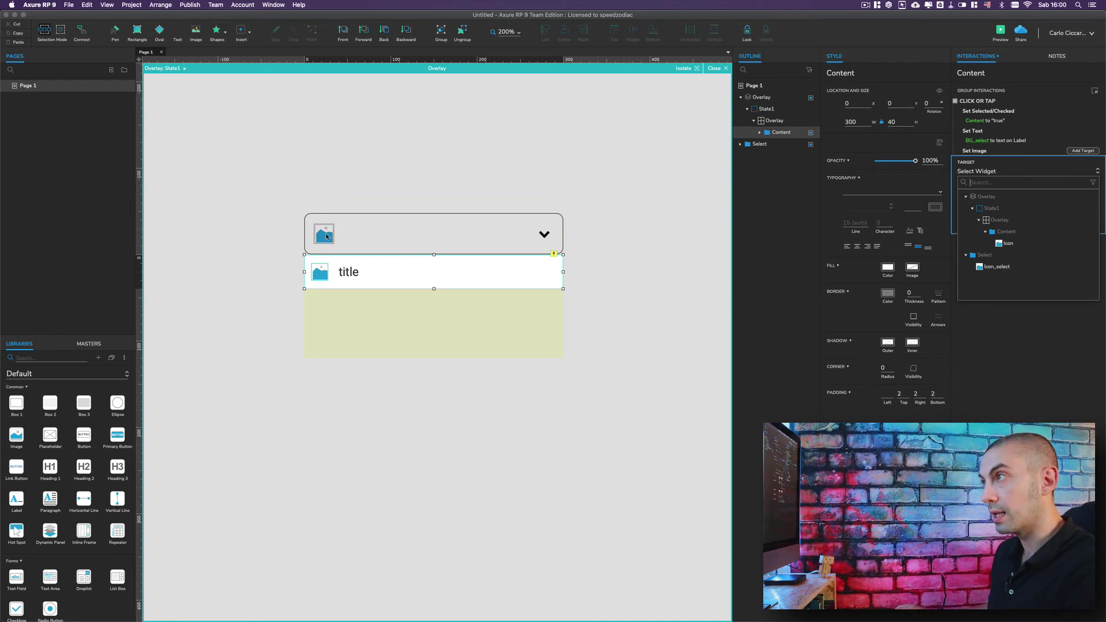
left_click(996, 266)
left_click(987, 206)
left_click(985, 217)
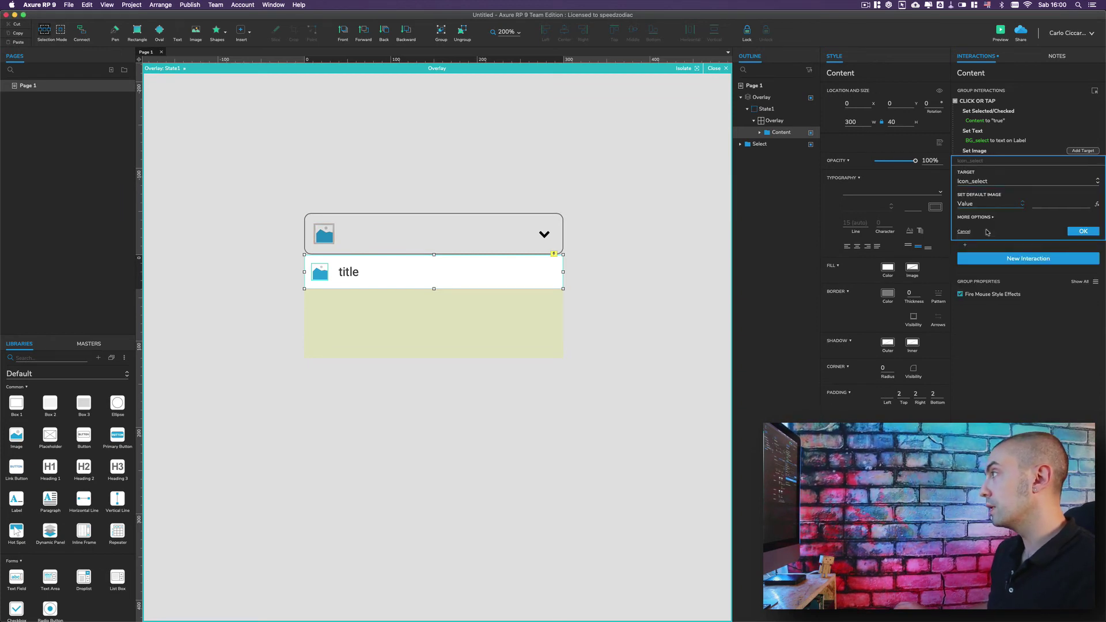
Set the image action's value to the repeater variable [[Item.Icon]] and confirm the action
left_click(1097, 206)
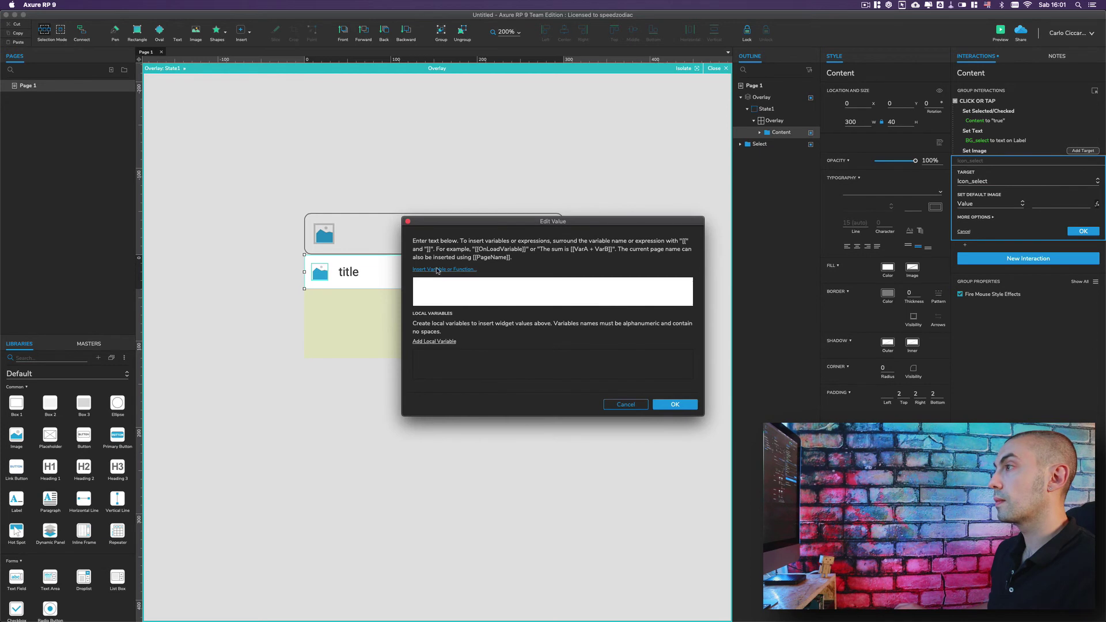
left_click(444, 270)
left_click(443, 350)
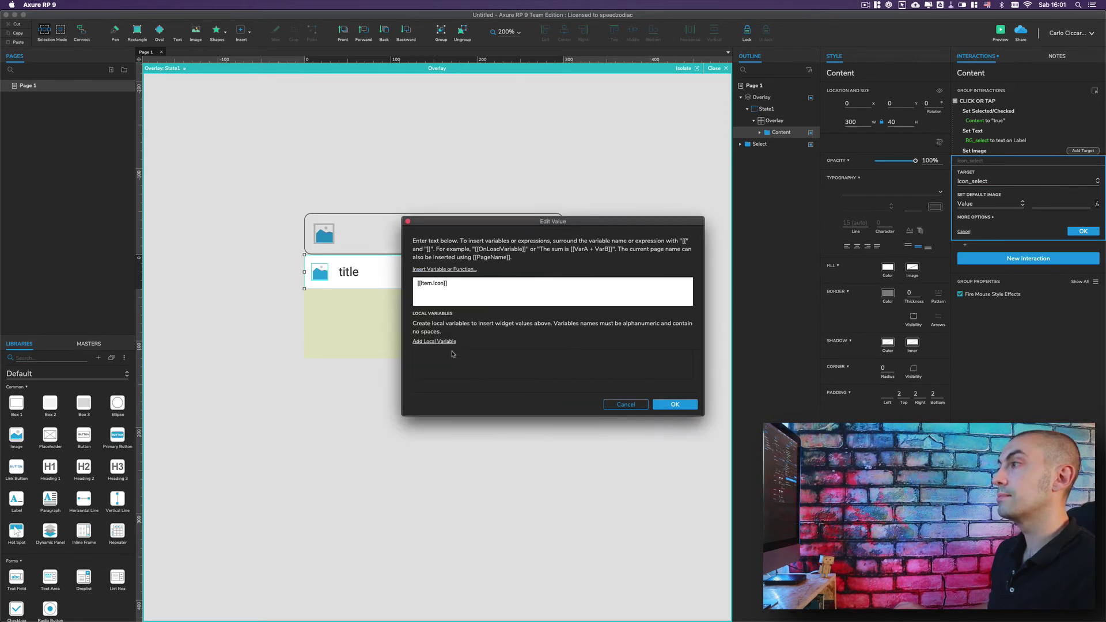
left_click(676, 405)
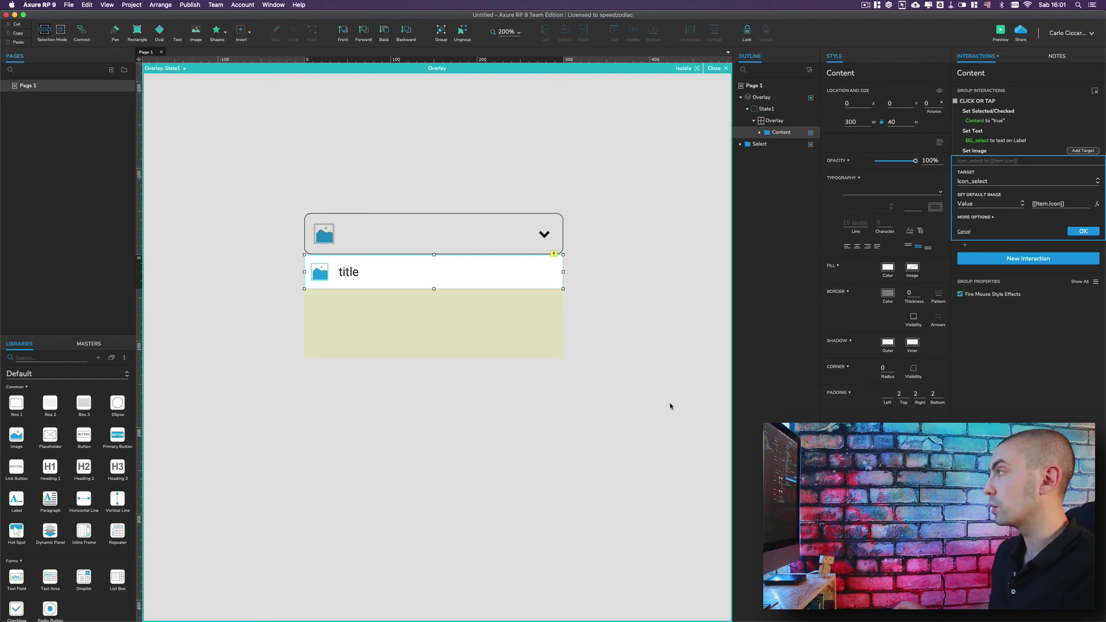
left_click(1083, 231)
left_click(637, 264)
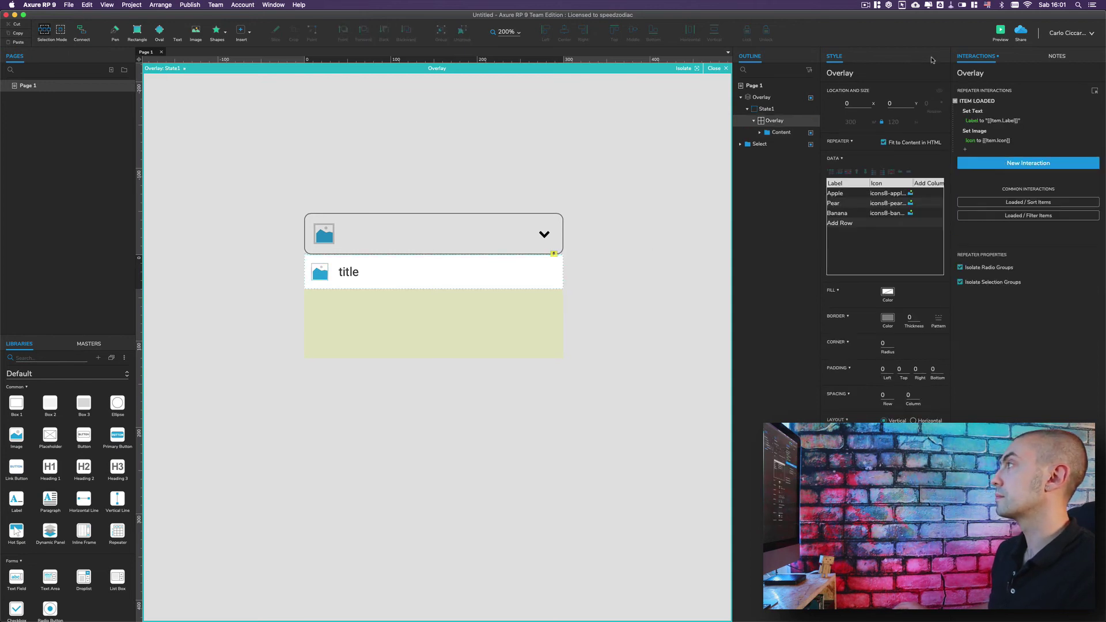
Preview the page in the browser, open the dropdown and choose Apple, Pear and Banana in turn
left_click(1003, 33)
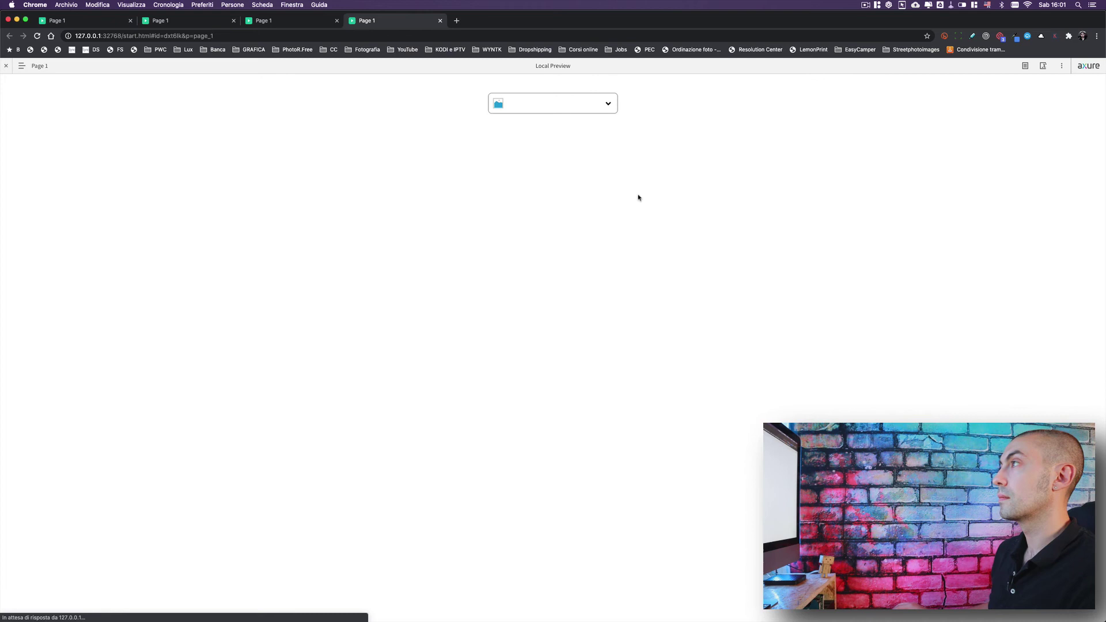
left_click(554, 114)
left_click(551, 122)
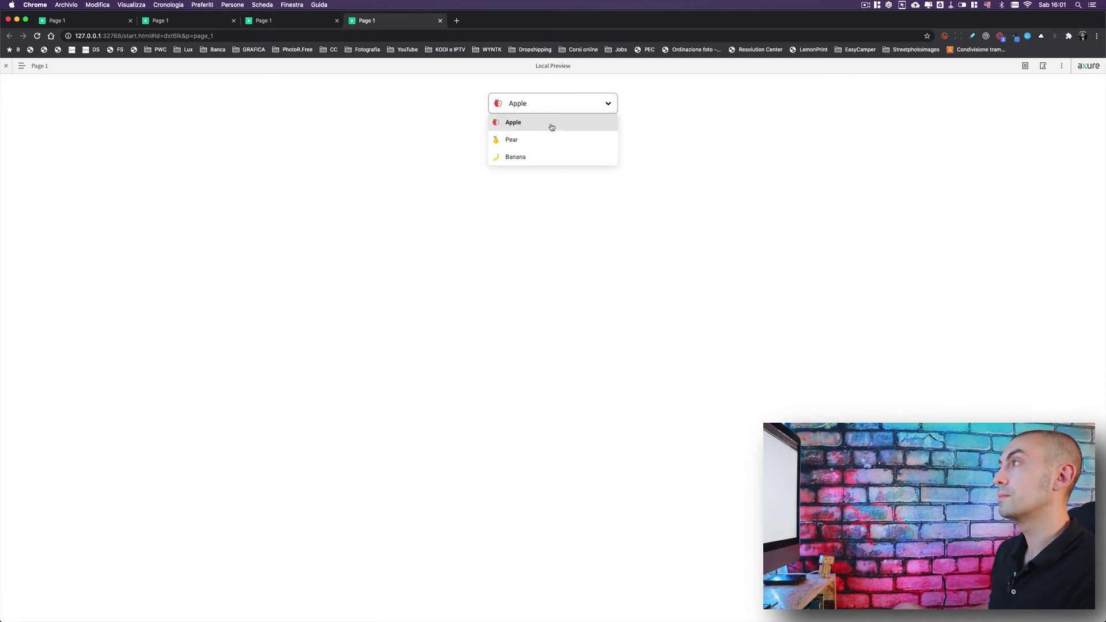
left_click(548, 148)
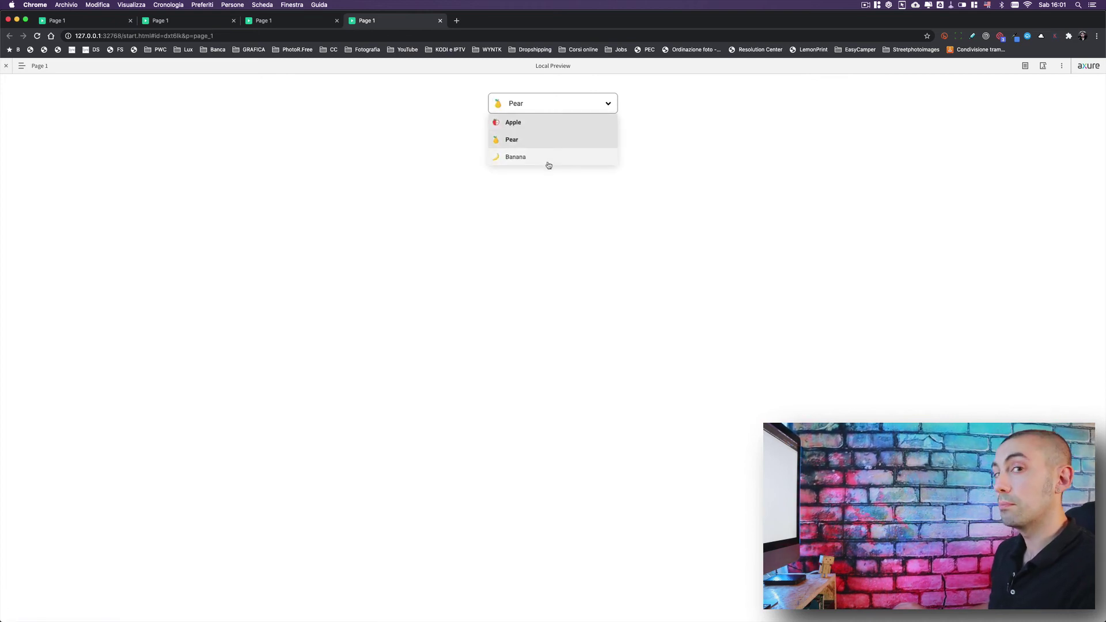
left_click(548, 163)
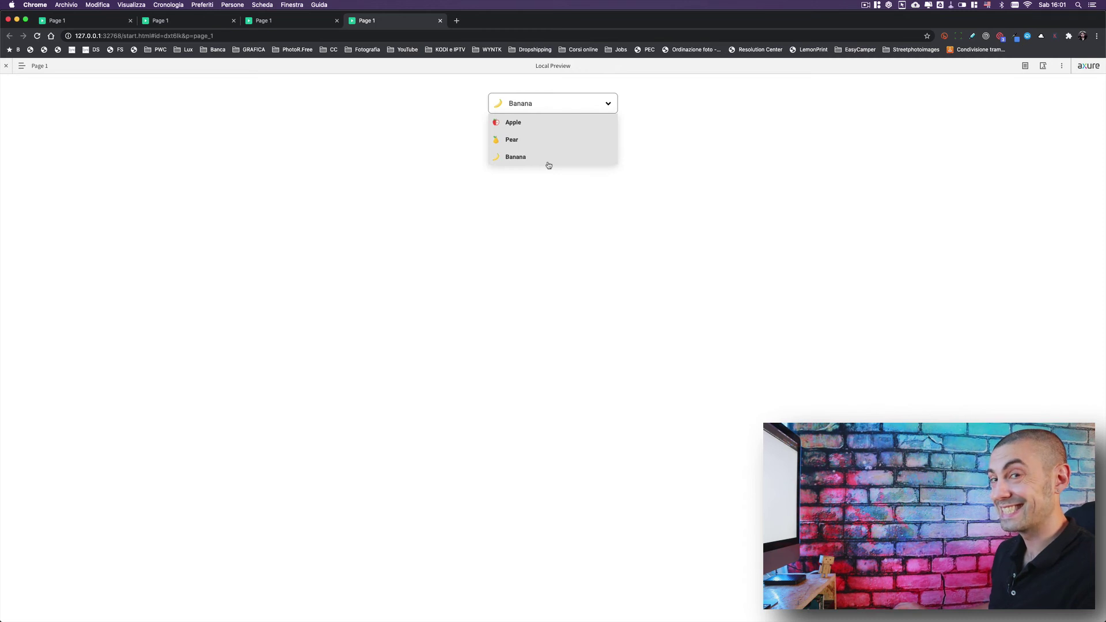
Return to Axure RP and assign the overlay's Content group to a selection group named Label
key("super+Tab")
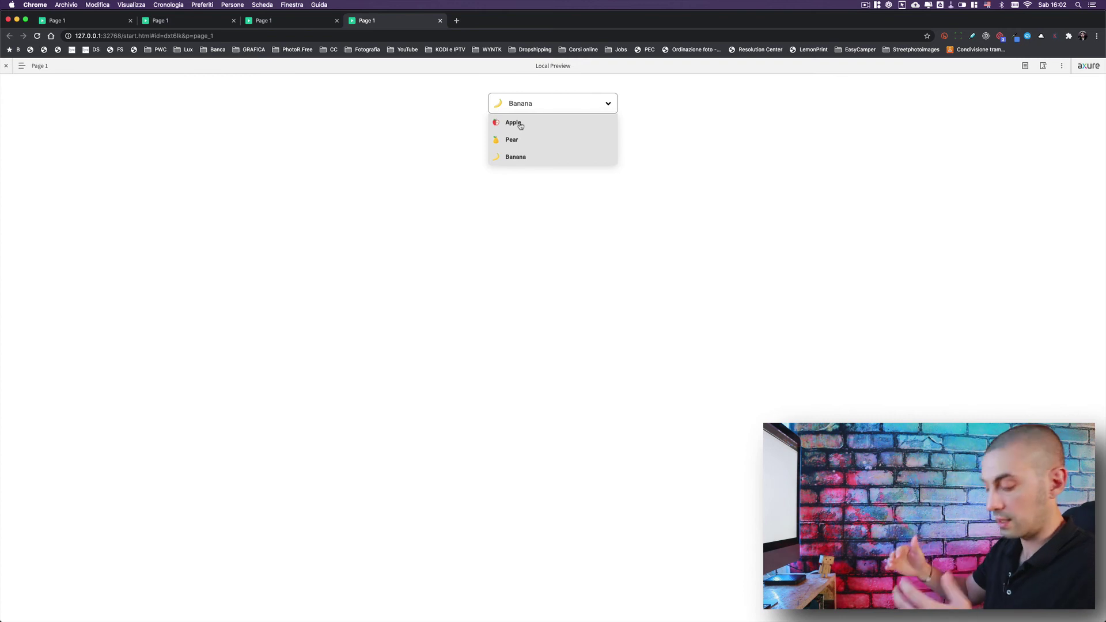
key("super+Tab")
left_click(499, 298)
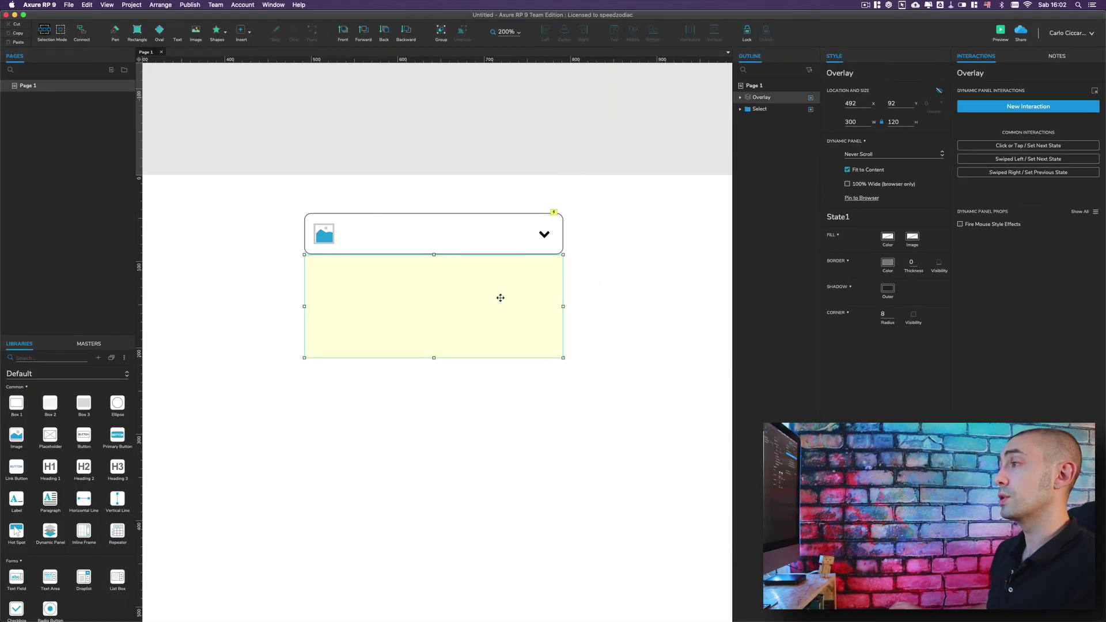
double_click(501, 297)
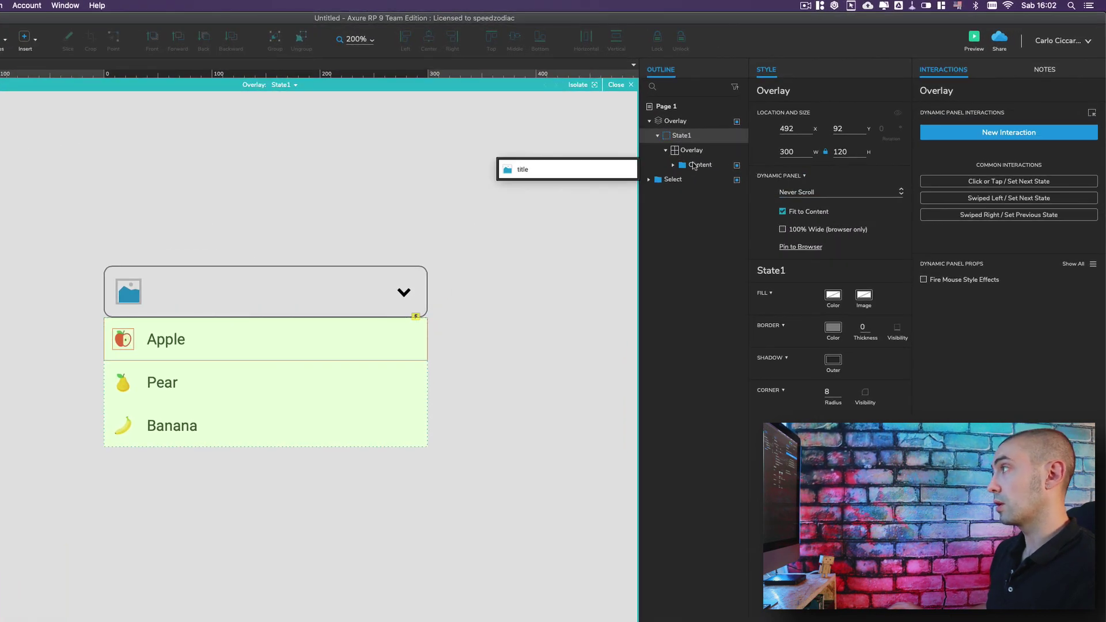
left_click(776, 133)
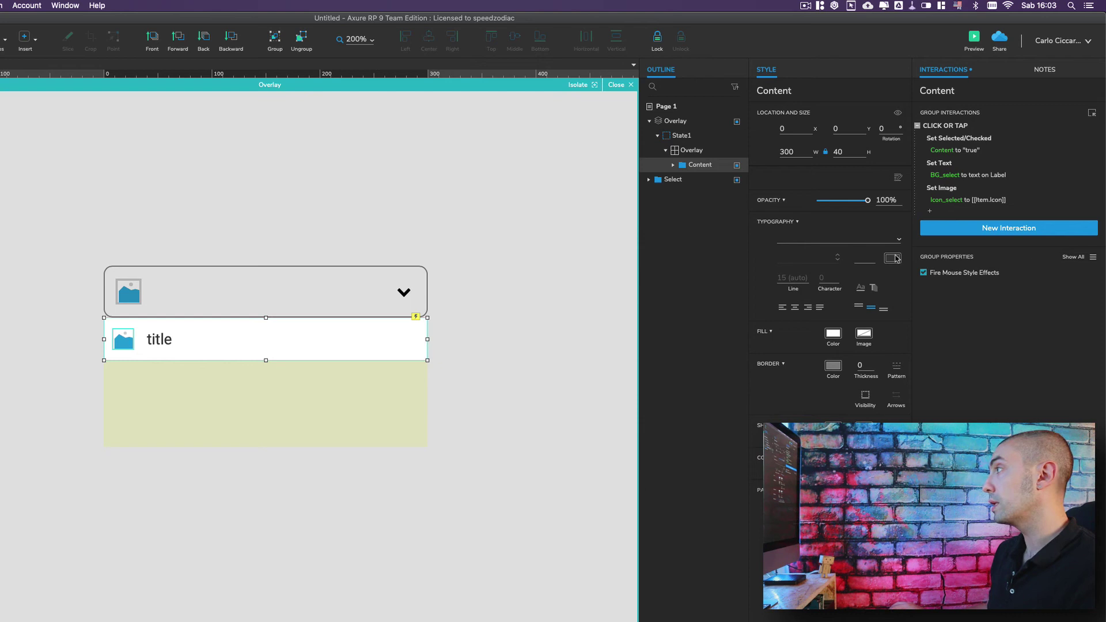
left_click(1072, 257)
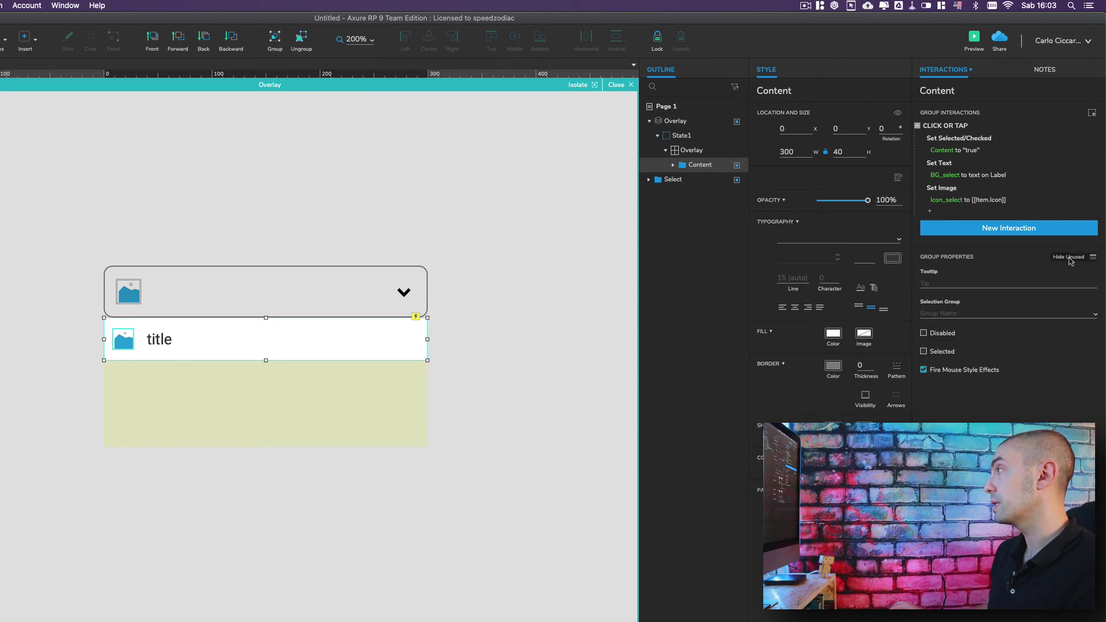
left_click(944, 314)
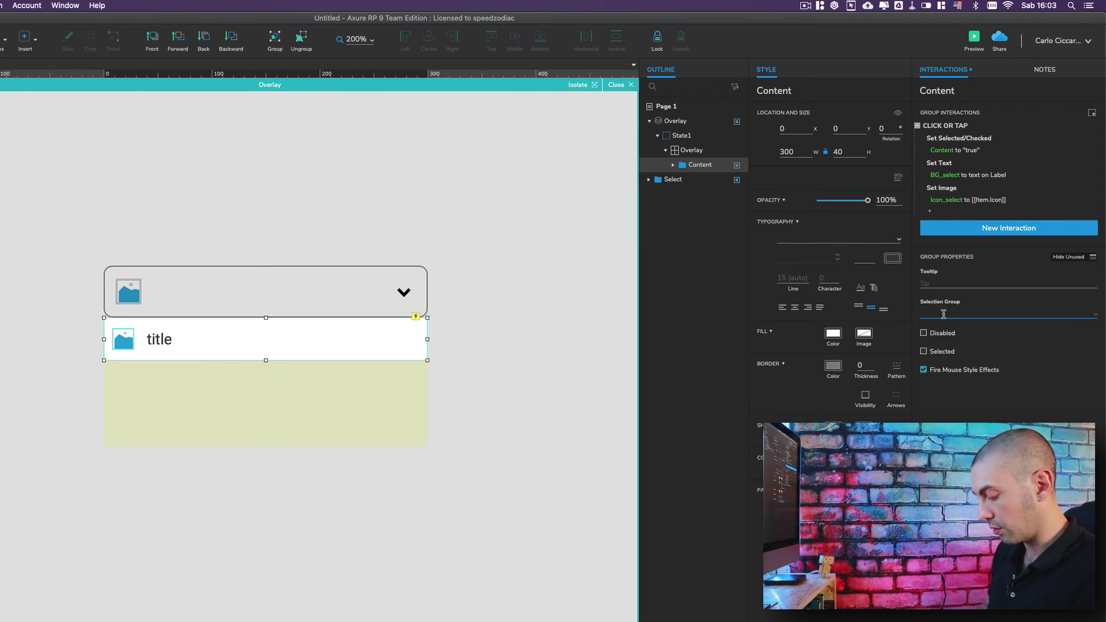
type("Label")
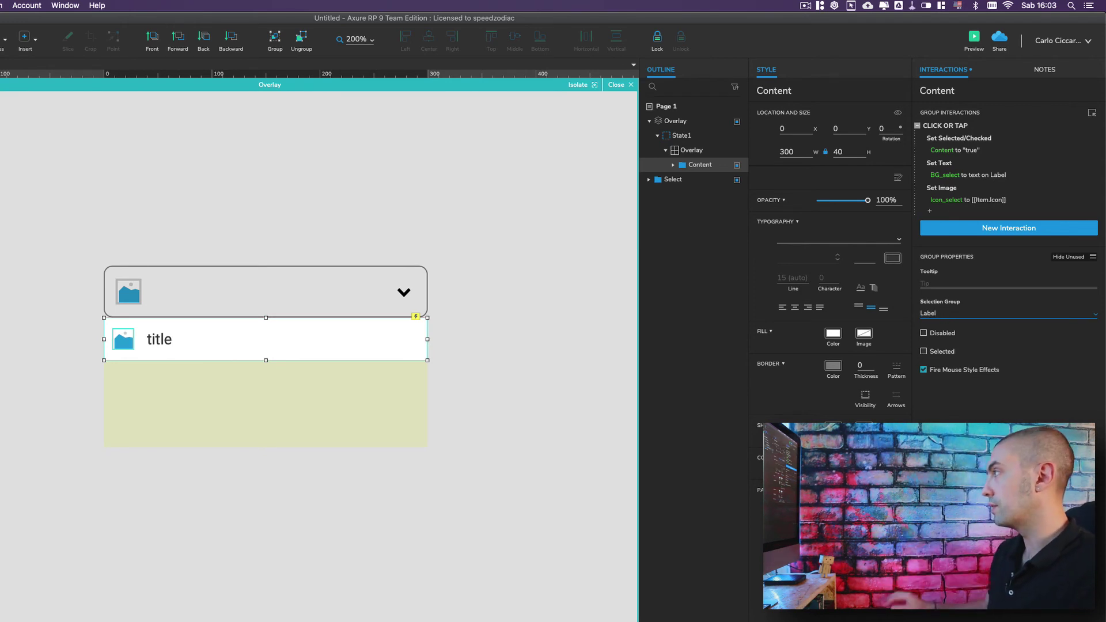
Turn off Isolate Selection Groups for the Overlay repeater
left_click(689, 150)
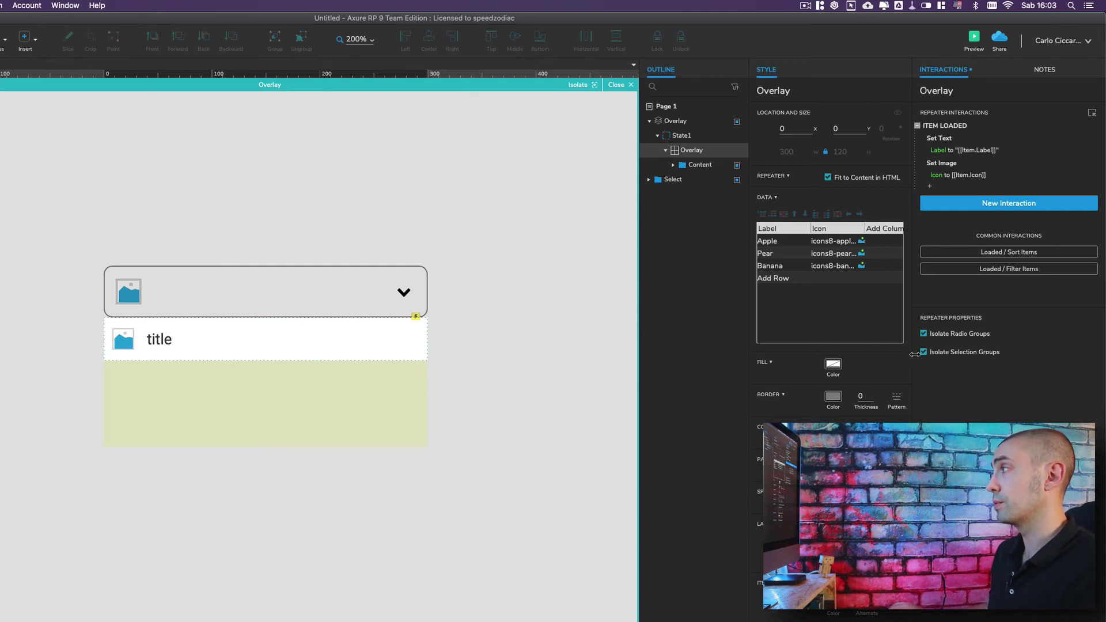
left_click(925, 353)
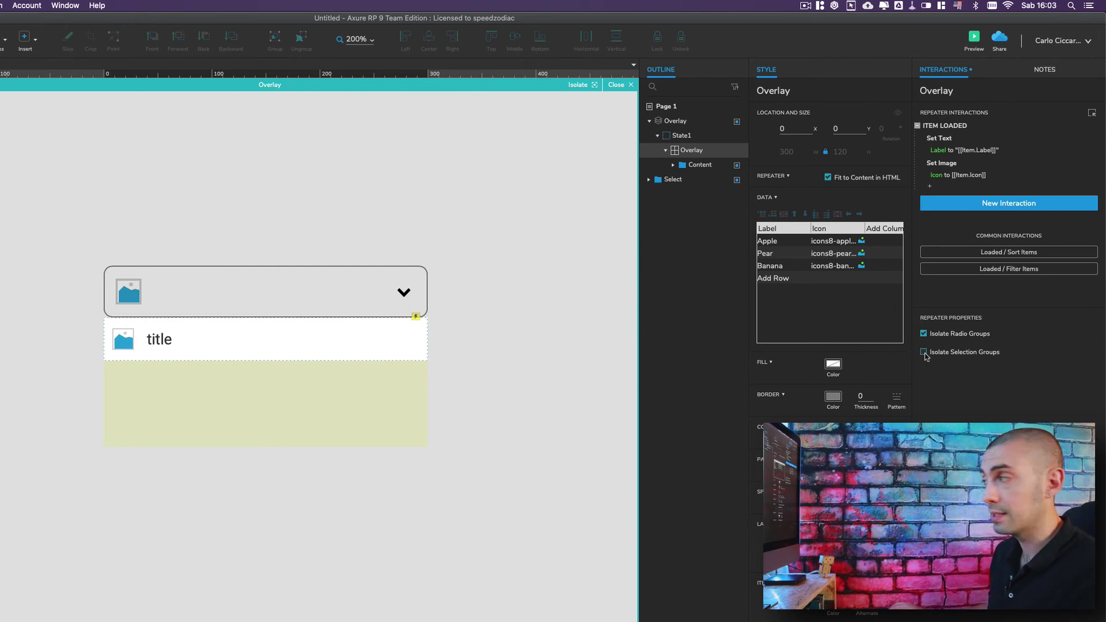
left_click(924, 353)
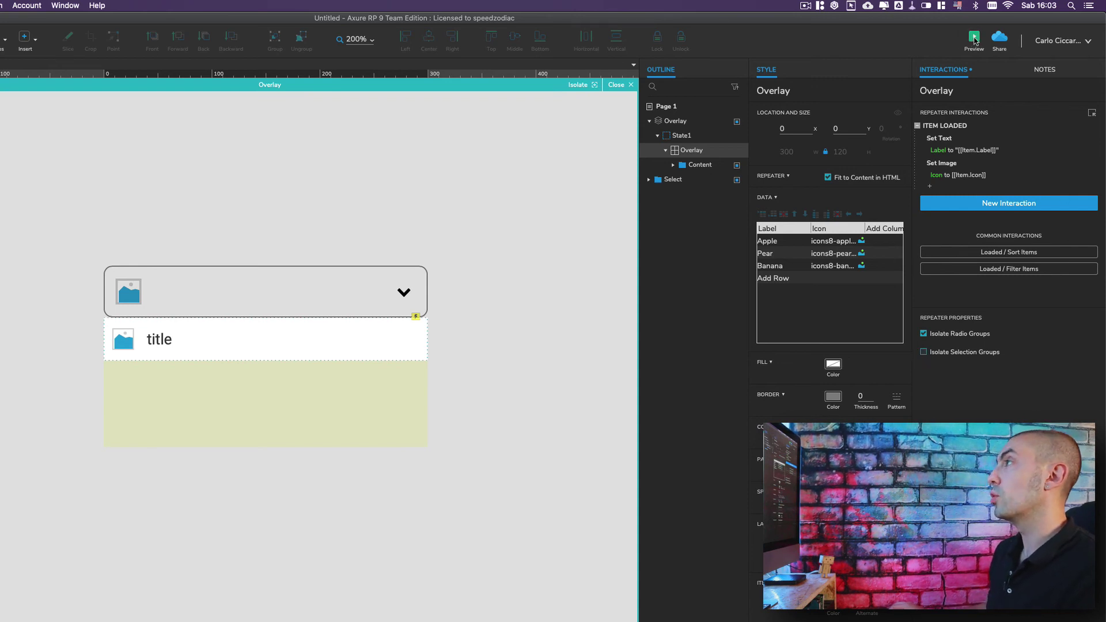
Preview the page in the browser and switch the dropdown's selection among Apple, Pear and Banana, ending on Apple
left_click(974, 38)
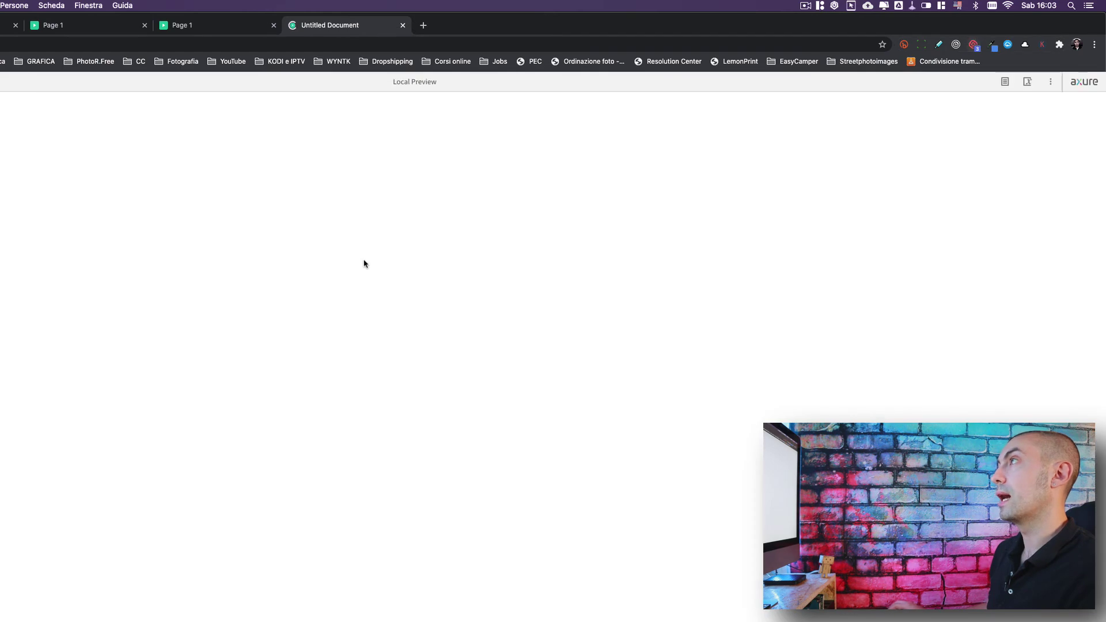
left_click(420, 131)
left_click(407, 154)
left_click(406, 181)
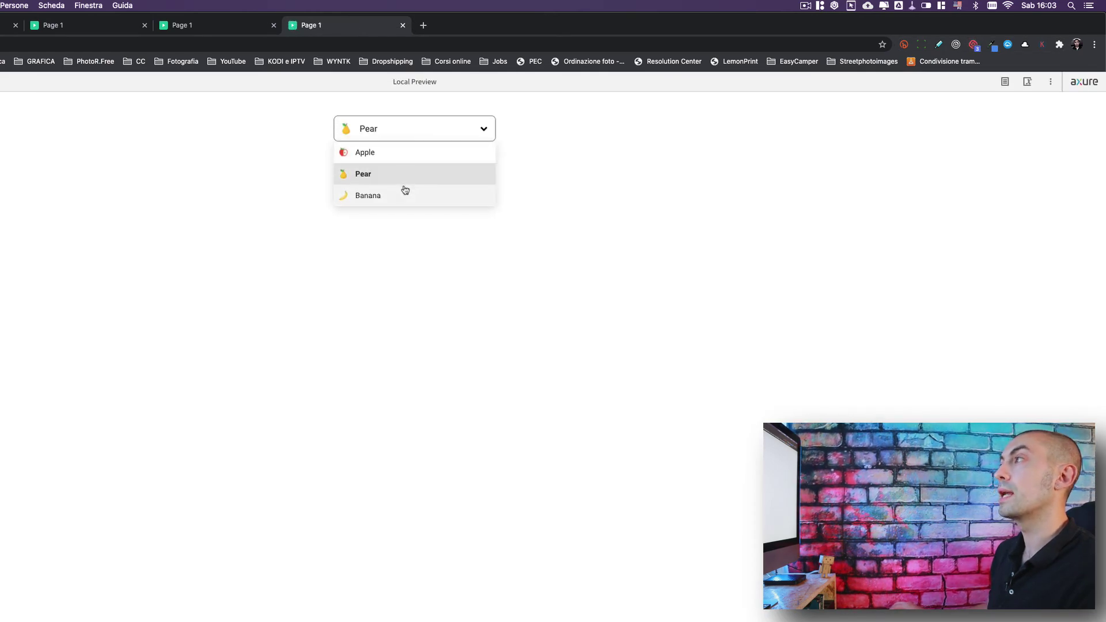
left_click(403, 195)
left_click(405, 180)
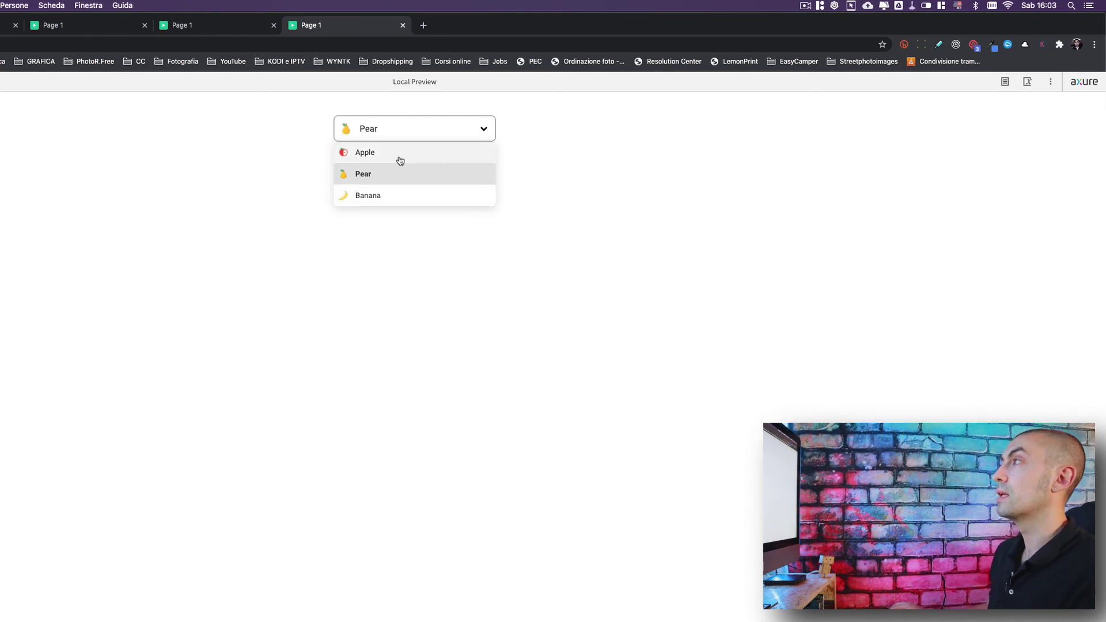
left_click(400, 160)
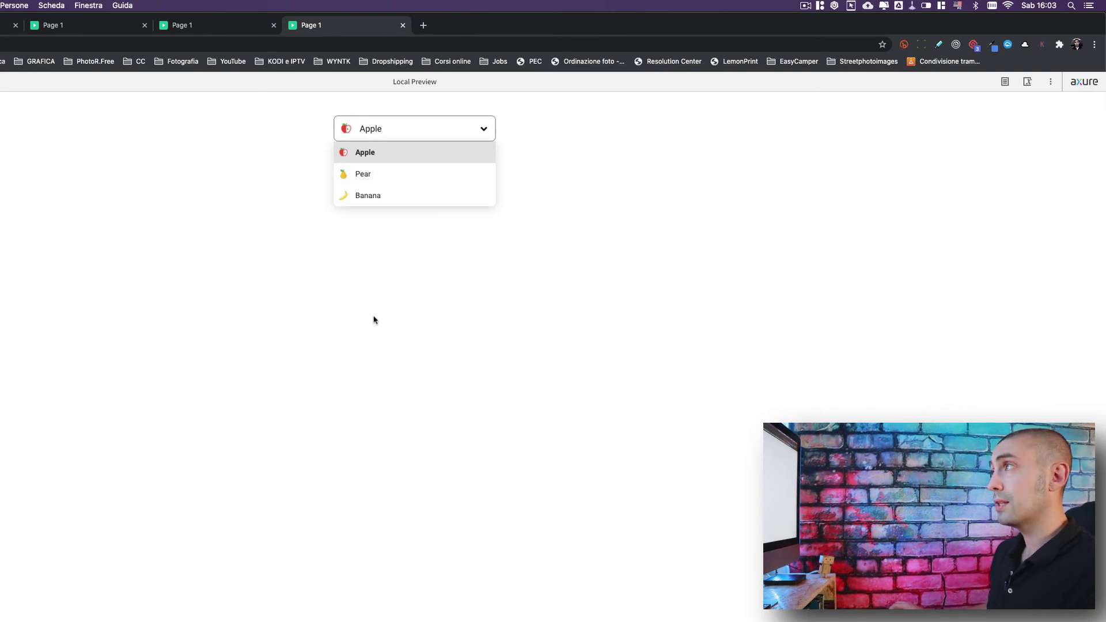
Return to Axure RP, leave the overlay editing and hide the Icon_select image in the Select group
key("super+Tab")
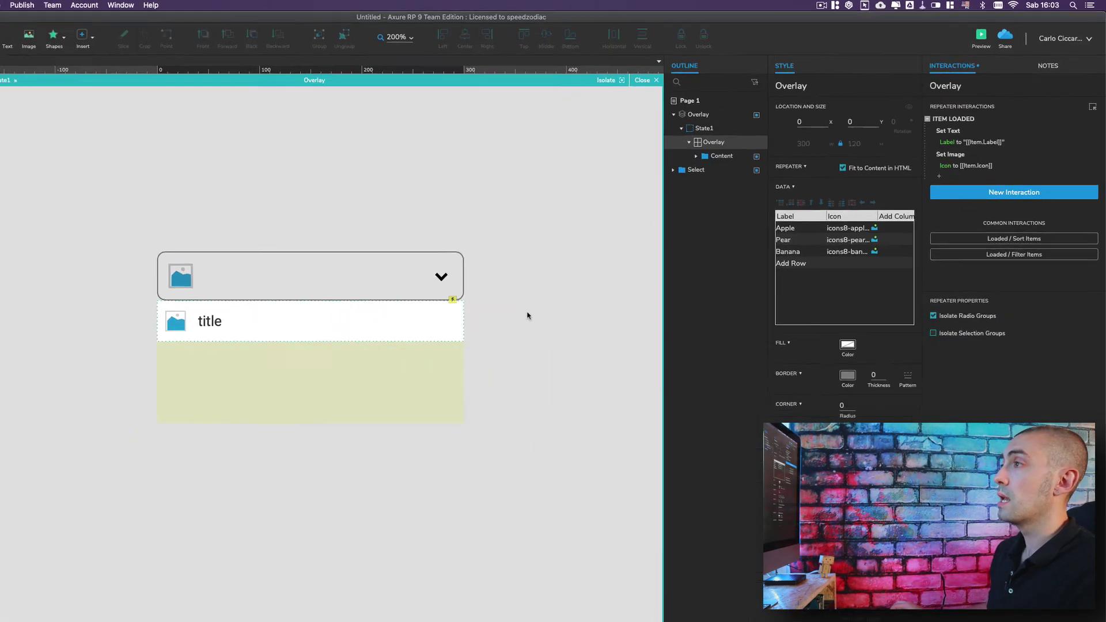
key("Escape")
left_click(139, 296)
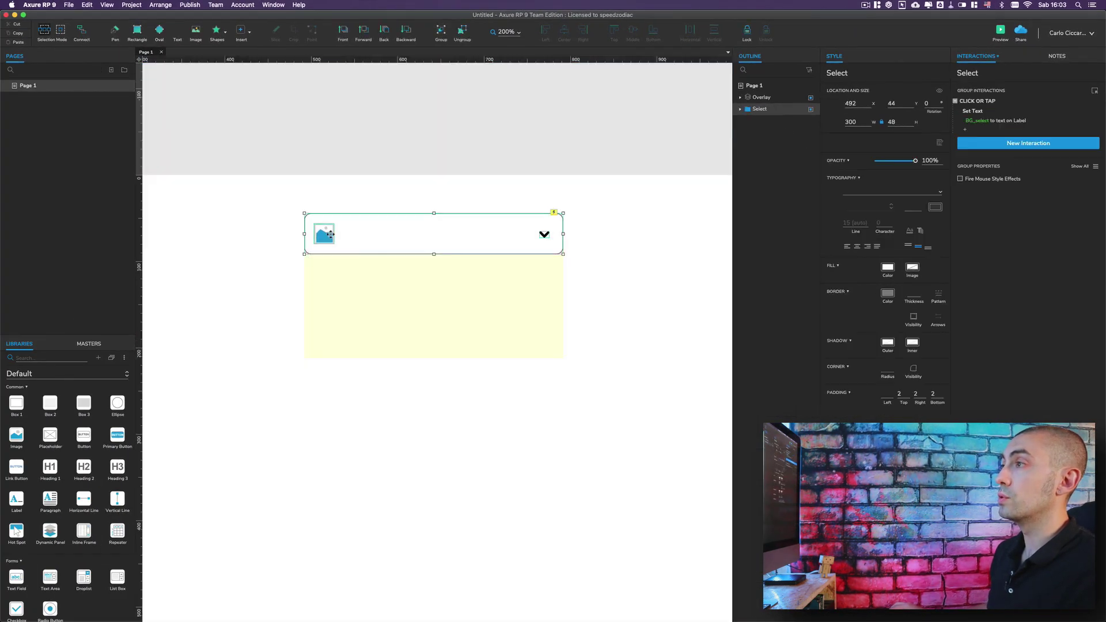
left_click(328, 235)
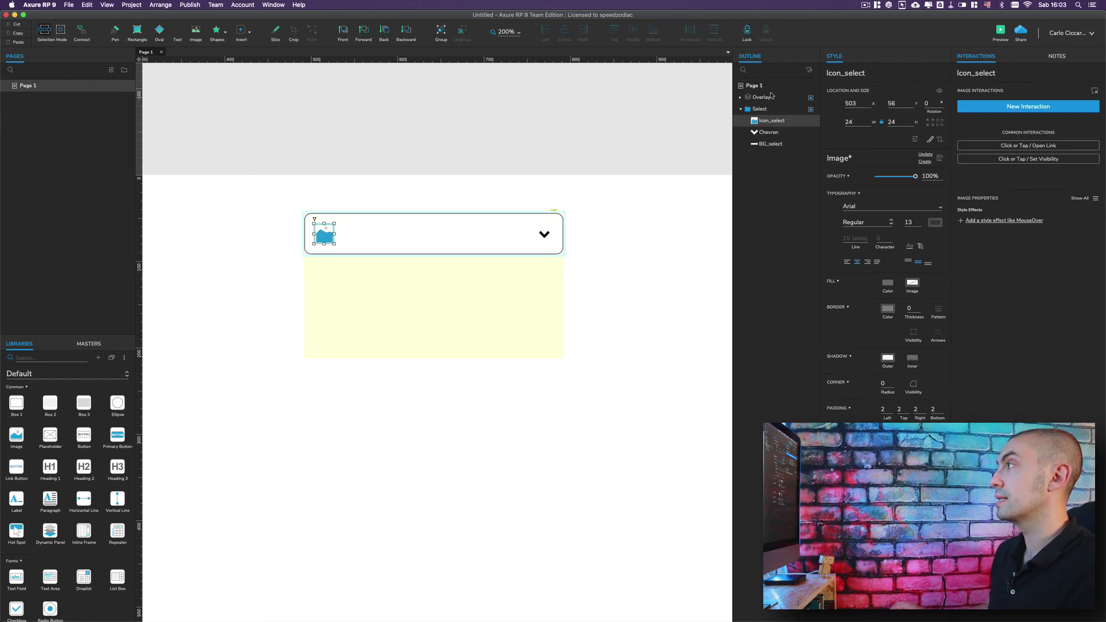
left_click(941, 91)
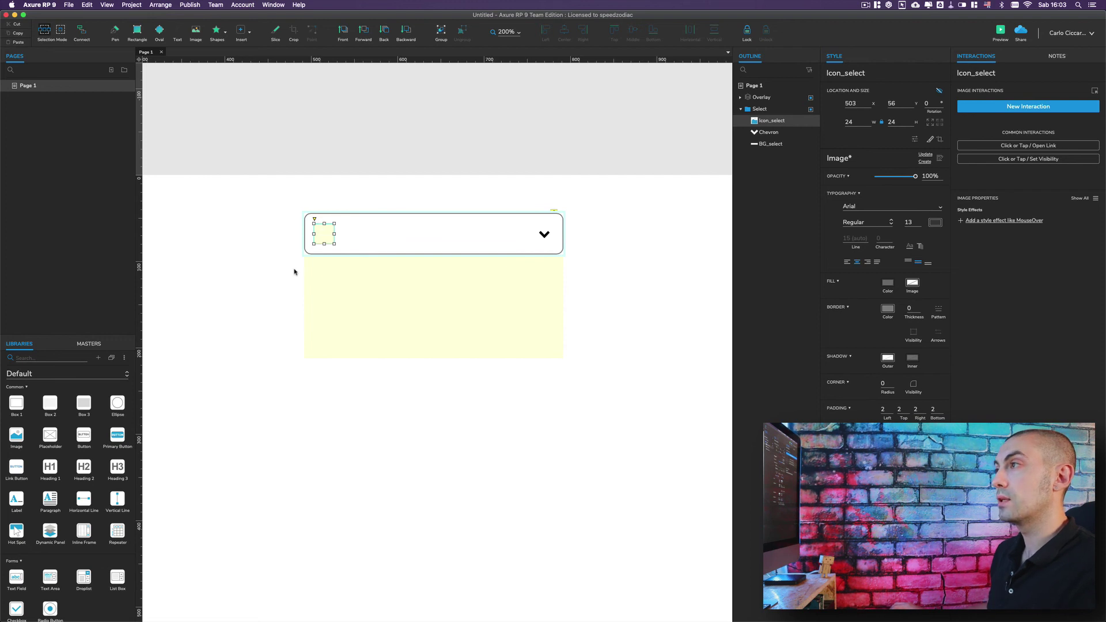
Add a Show/Hide action to the Click or Tap interaction of the overlay's Content group that shows Icon_select without animation
double_click(425, 278)
key("Escape")
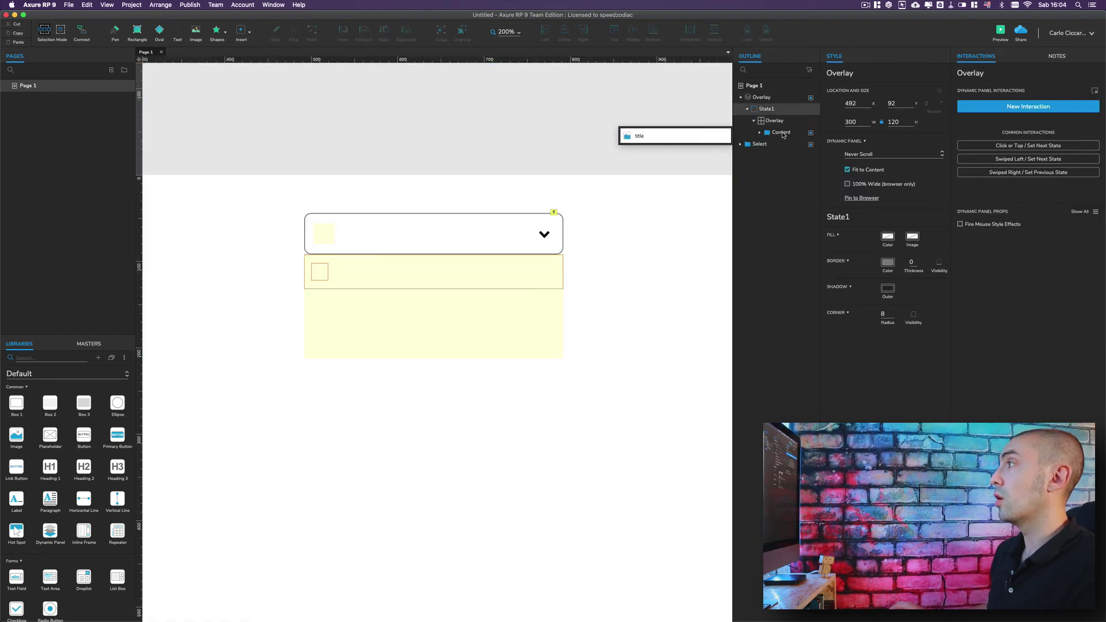
left_click(782, 132)
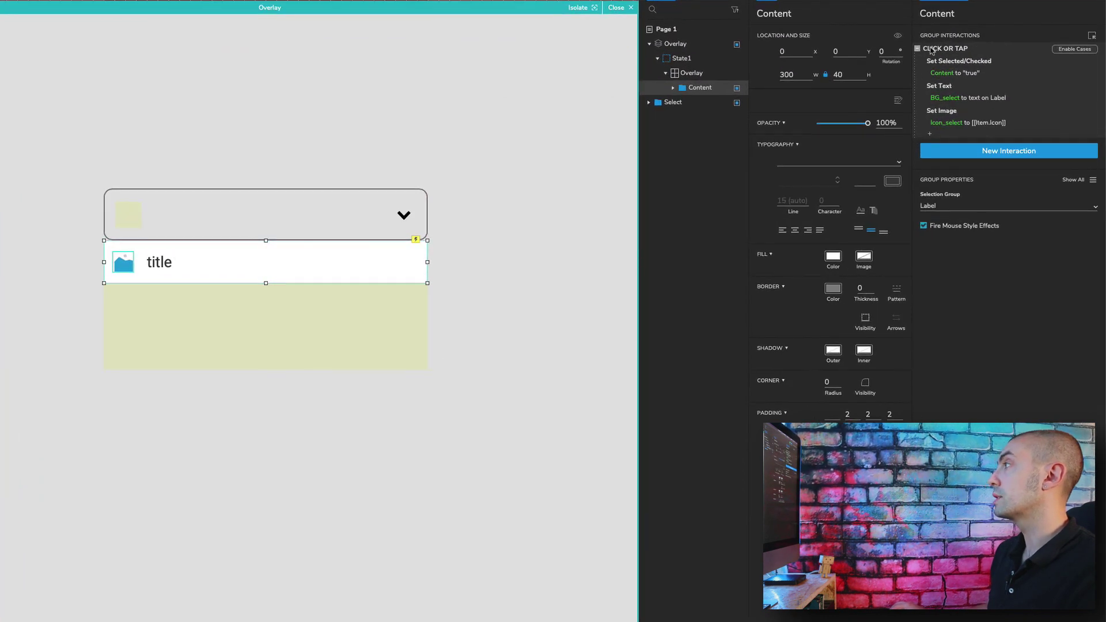
left_click(942, 134)
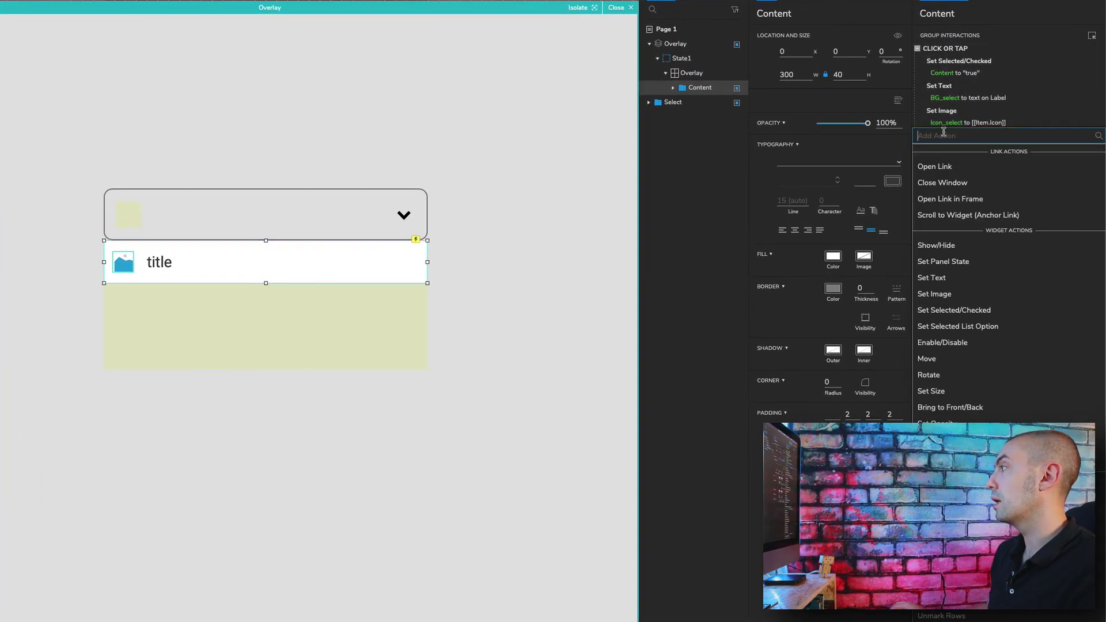
left_click(951, 249)
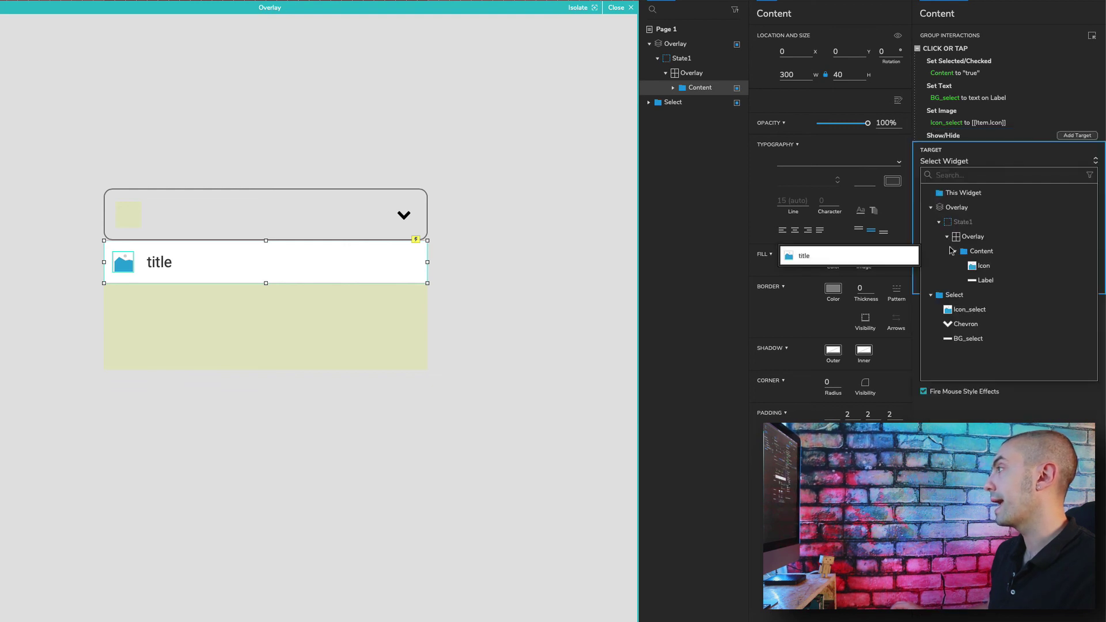
left_click(977, 311)
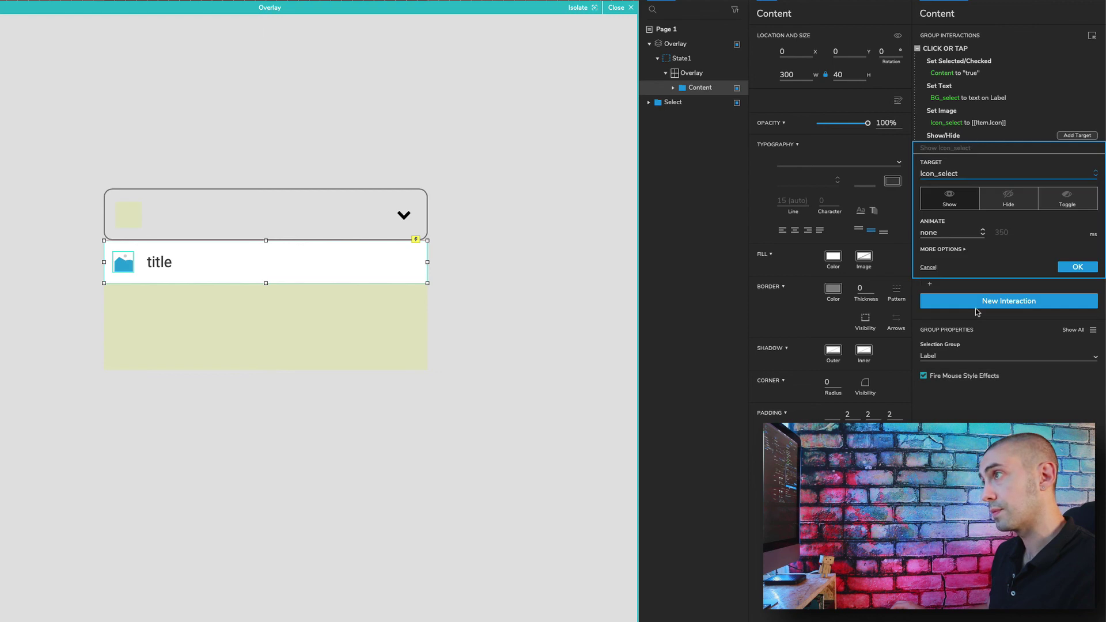
left_click(1077, 267)
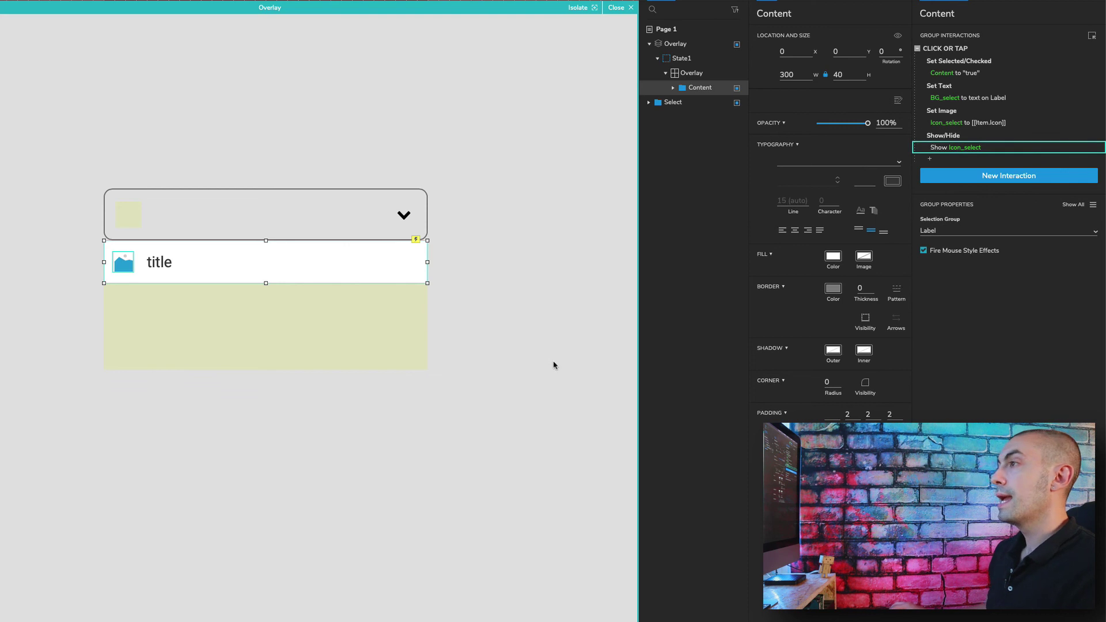
left_click(462, 393)
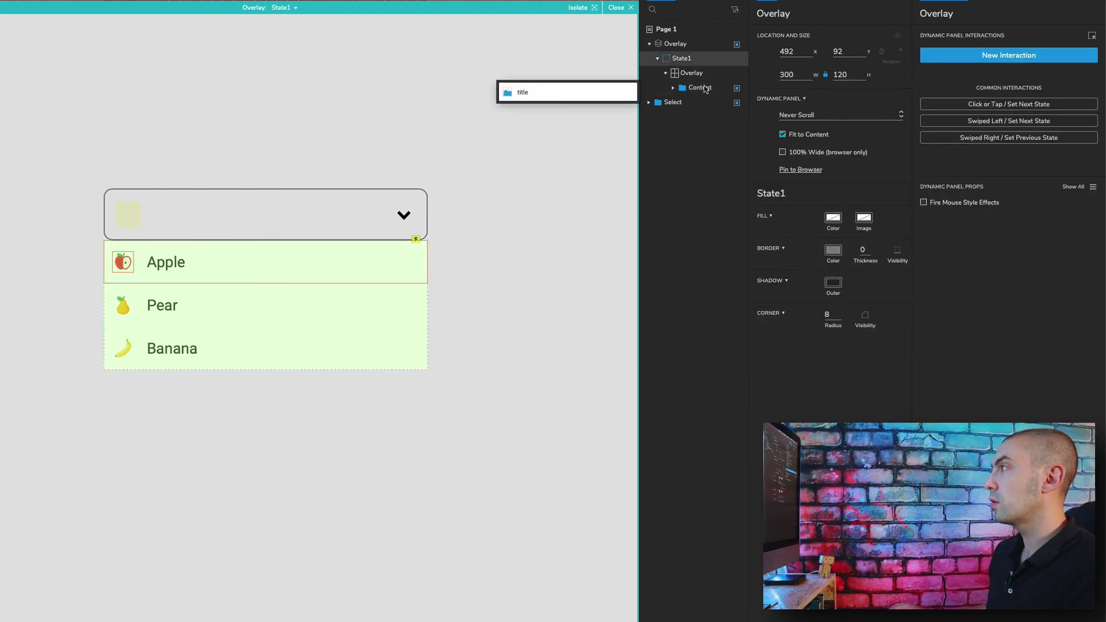
Add the Overlay panel as a second Show/Hide target of the Content group, hiding it with slide up, ease out cubic, 350 ms
left_click(706, 89)
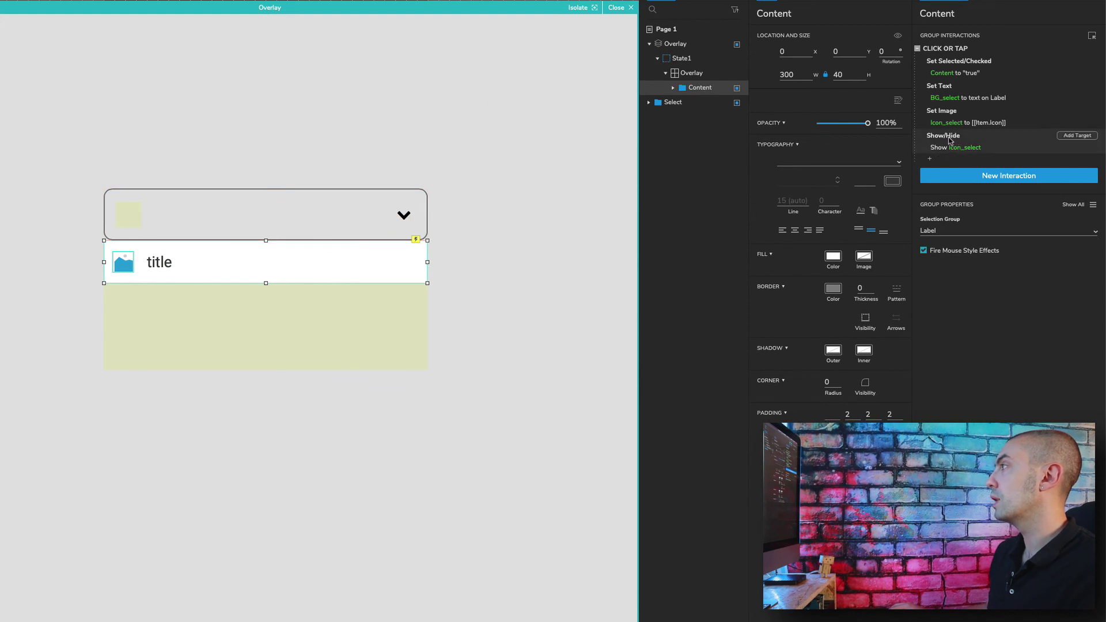
left_click(1083, 137)
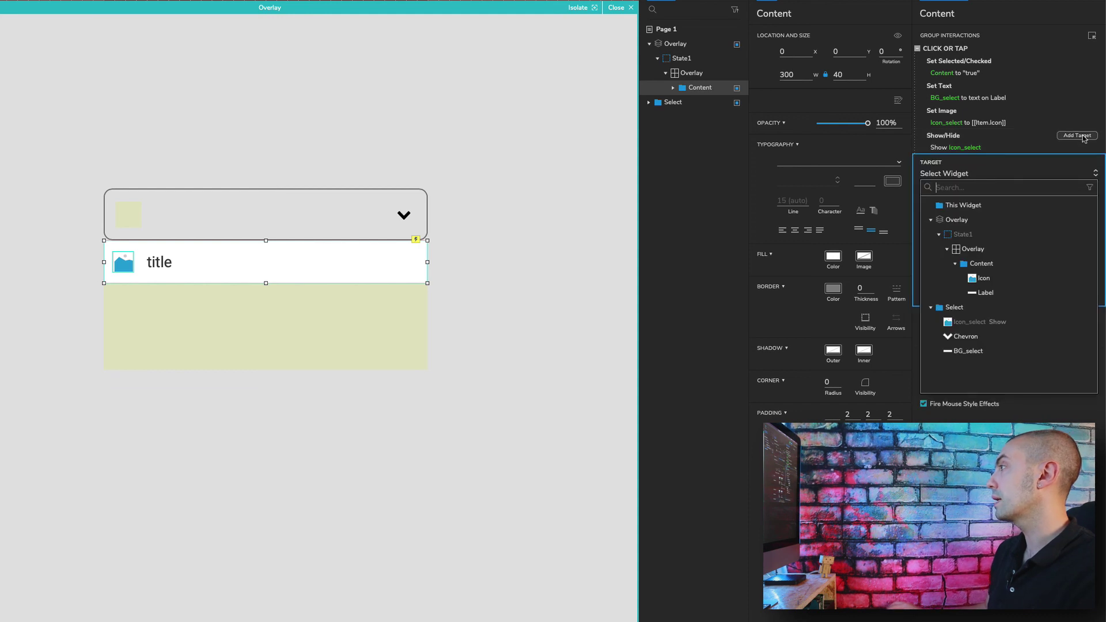
left_click(968, 222)
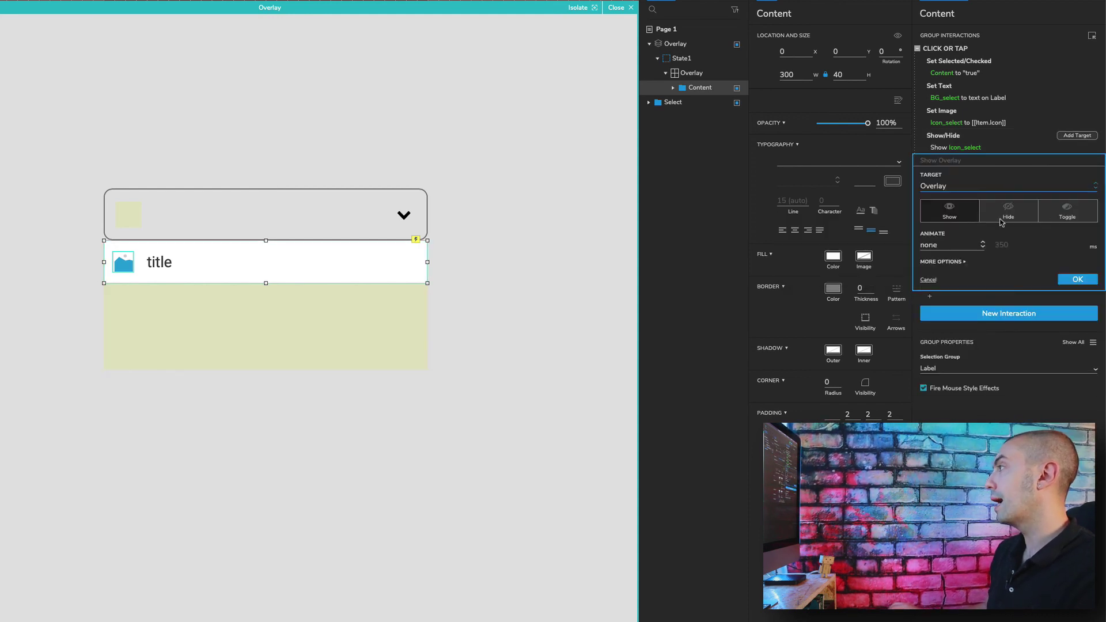
left_click(1003, 219)
left_click(966, 246)
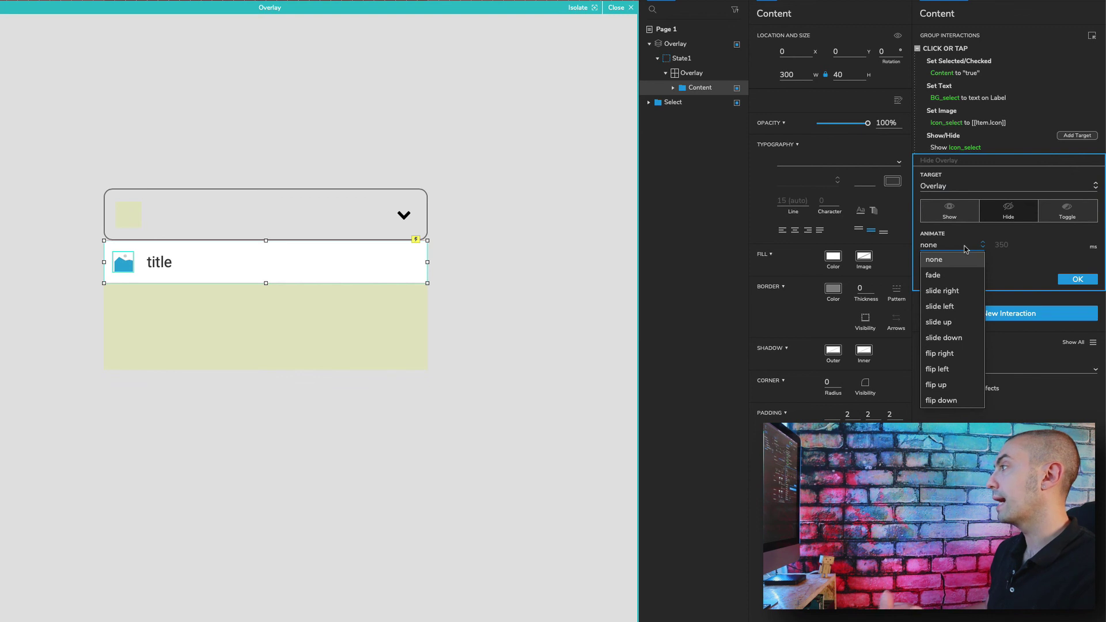
left_click(963, 323)
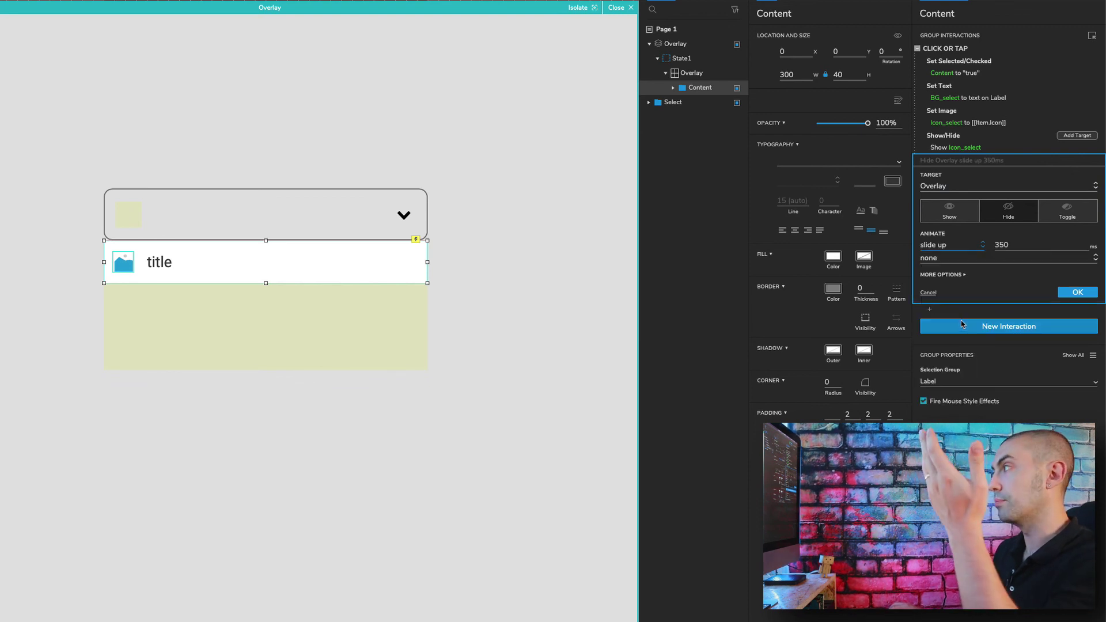
left_click(958, 258)
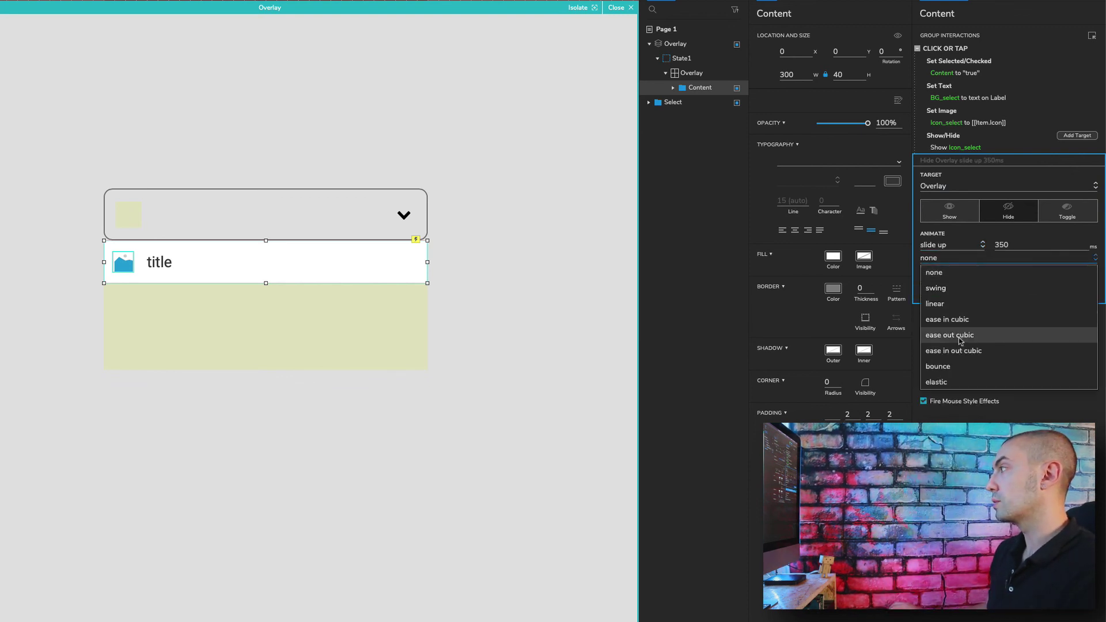
left_click(961, 336)
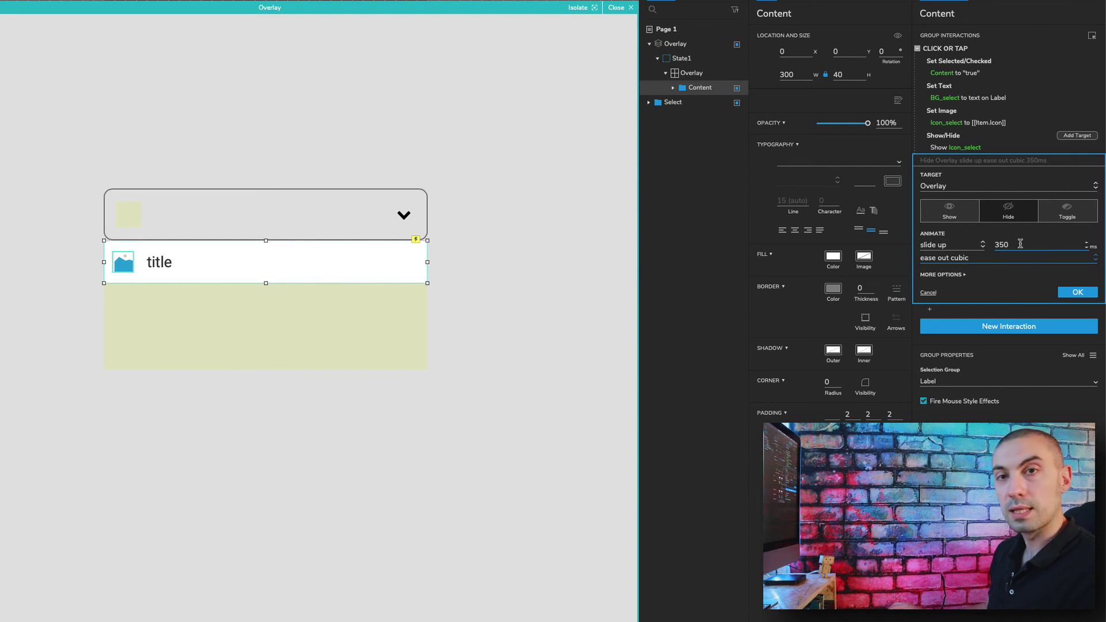
left_click(1078, 293)
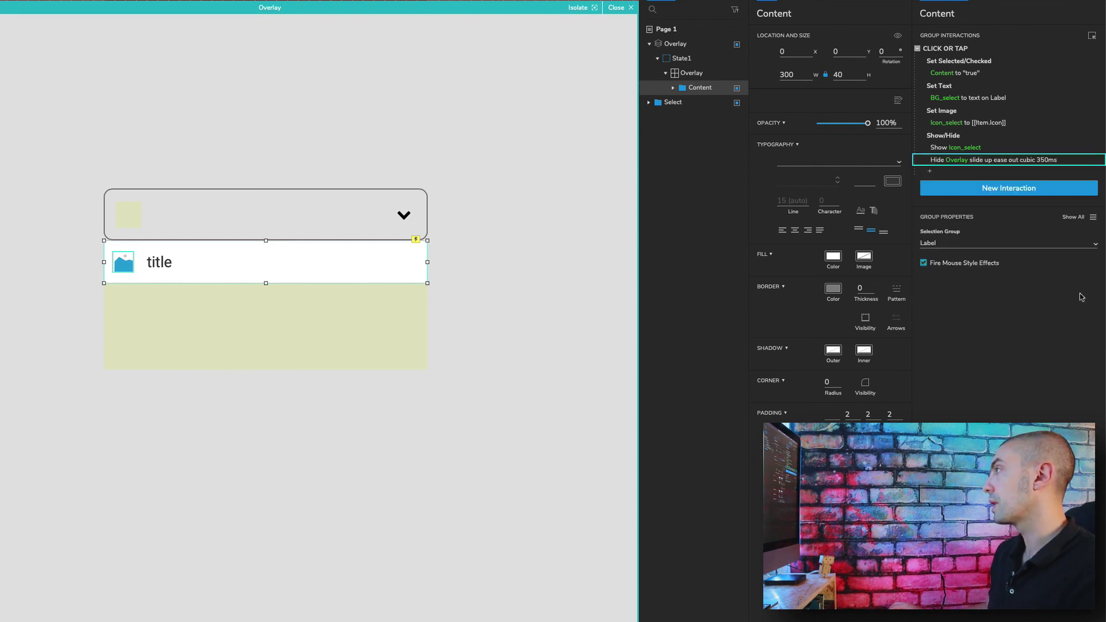
left_click(509, 364)
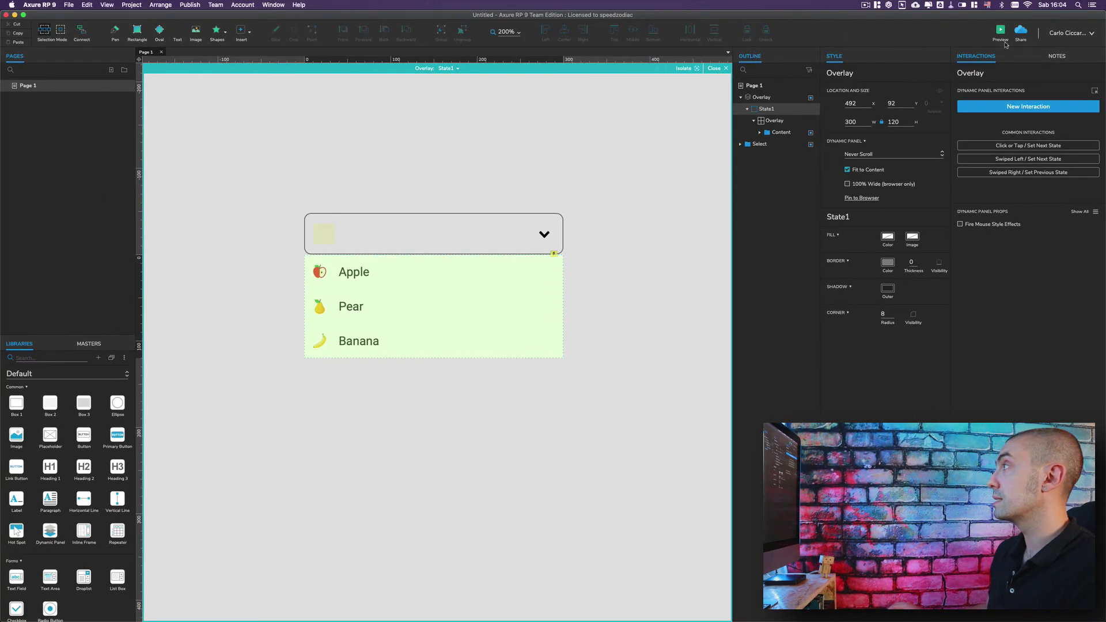
Preview the page in the browser and choose Apple, Pear, Banana and Apple again from the dropdown
left_click(1000, 33)
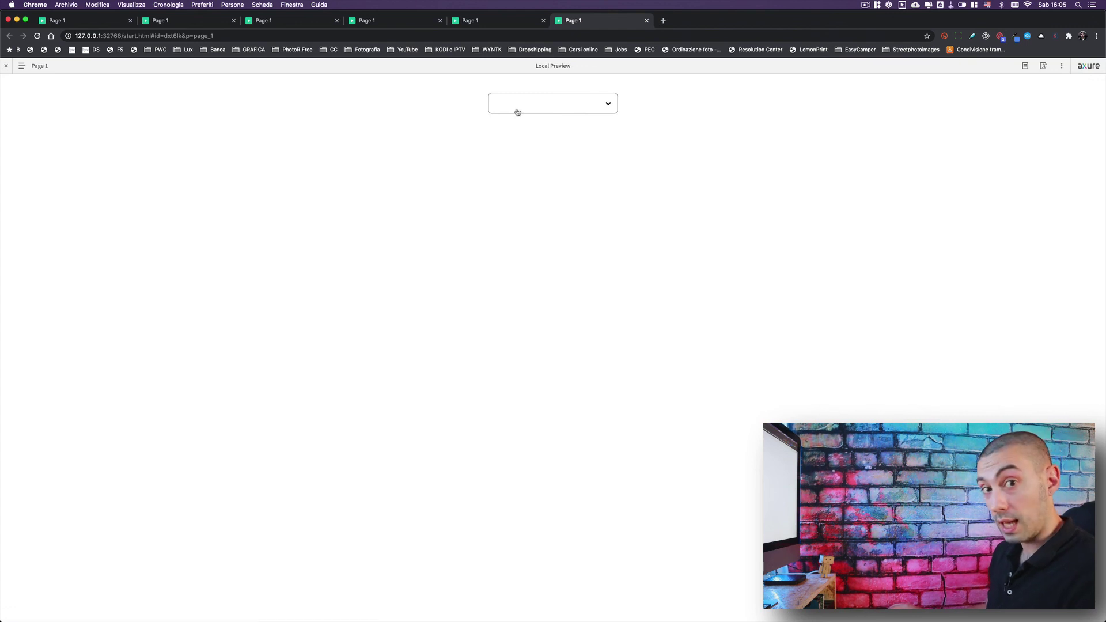
left_click(564, 109)
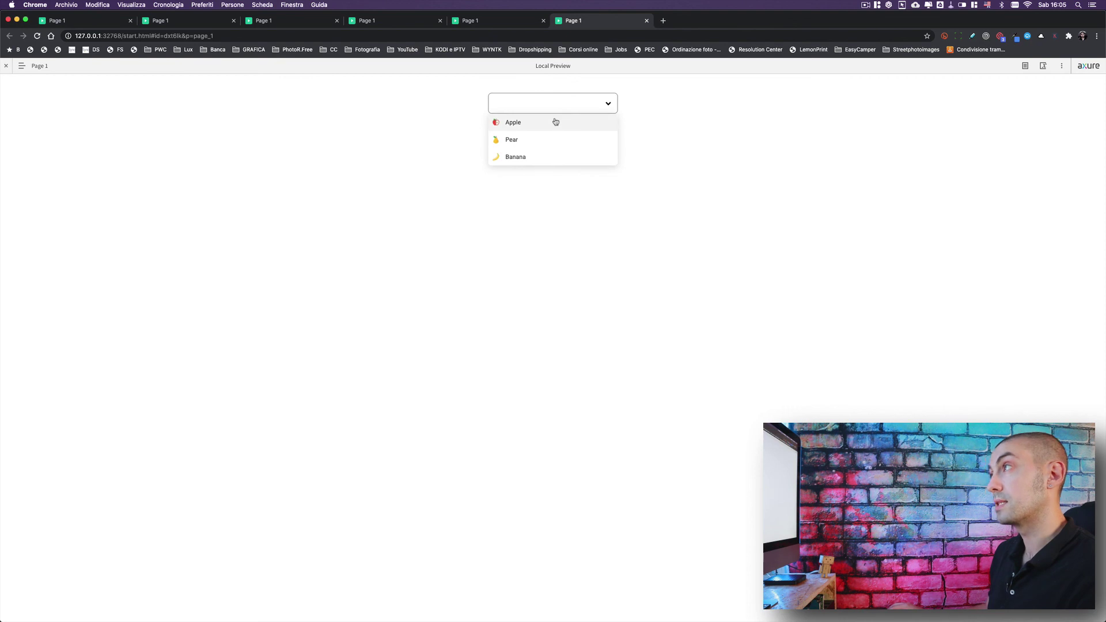
left_click(555, 124)
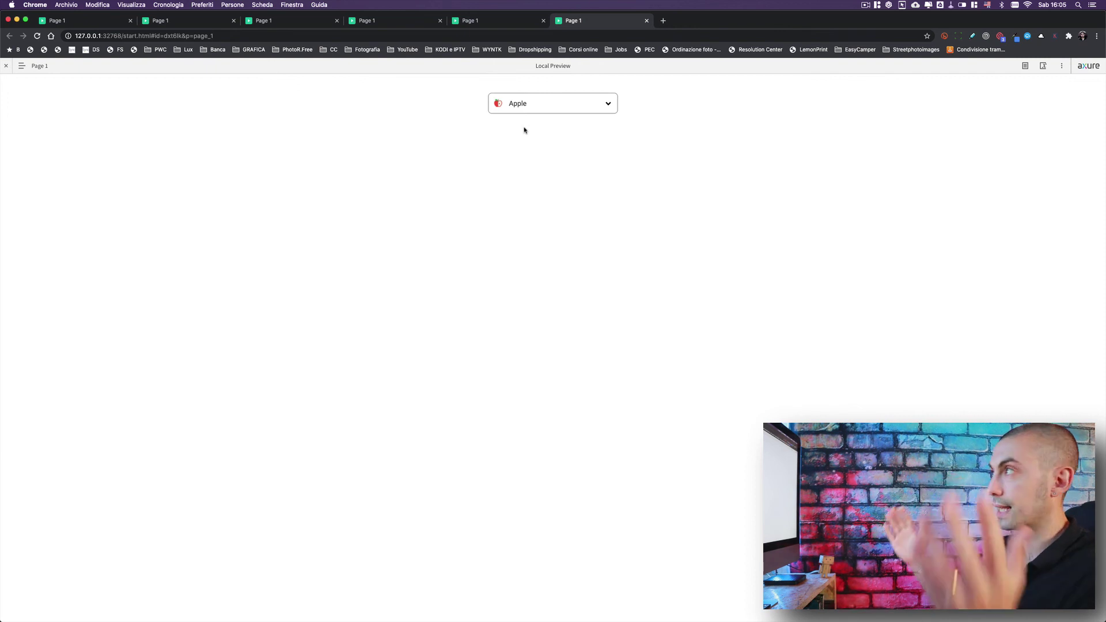
left_click(565, 101)
left_click(547, 139)
left_click(554, 106)
left_click(548, 156)
left_click(548, 111)
left_click(545, 124)
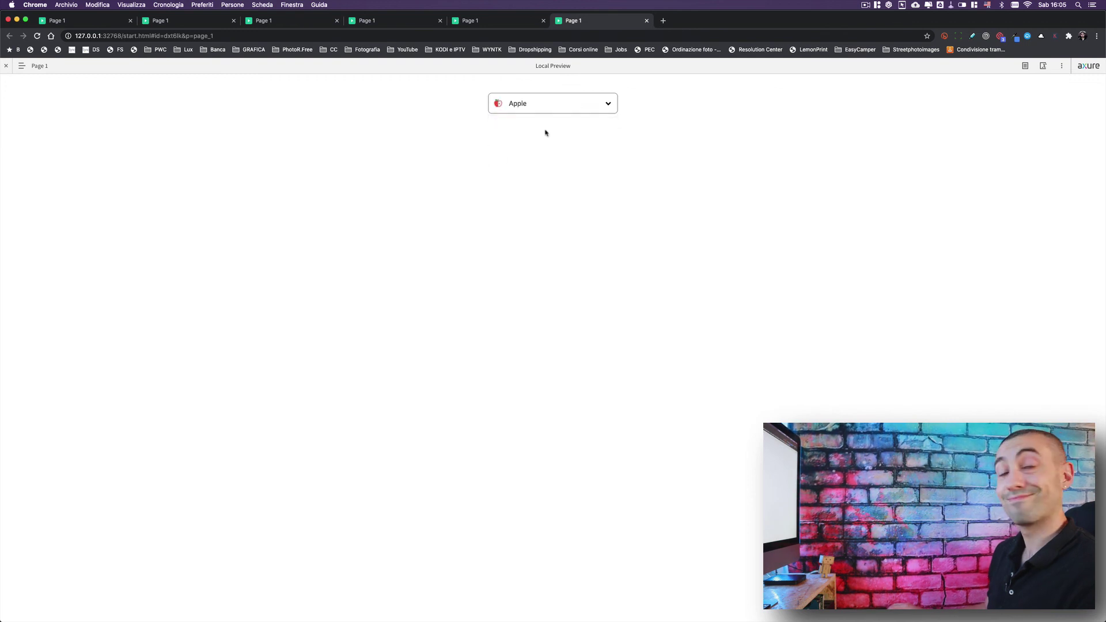